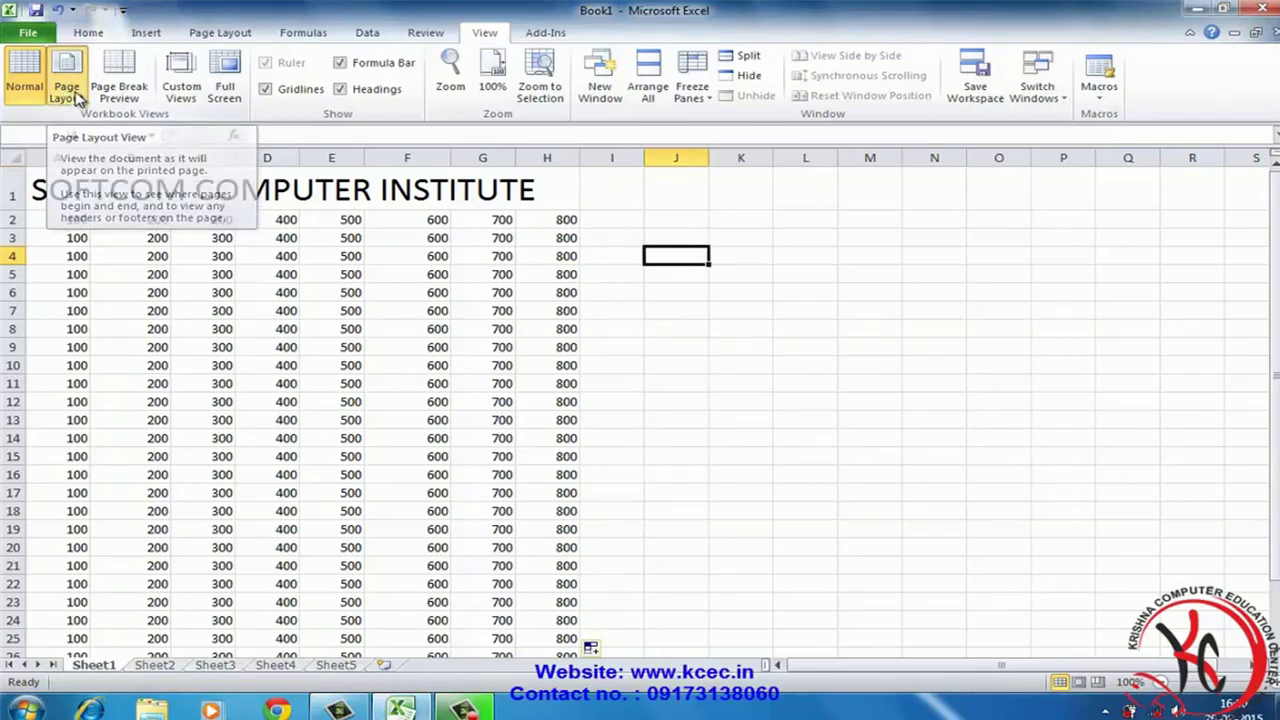
Look over Sheet1 in Page Layout view and return to Normal view
left_click(68, 92)
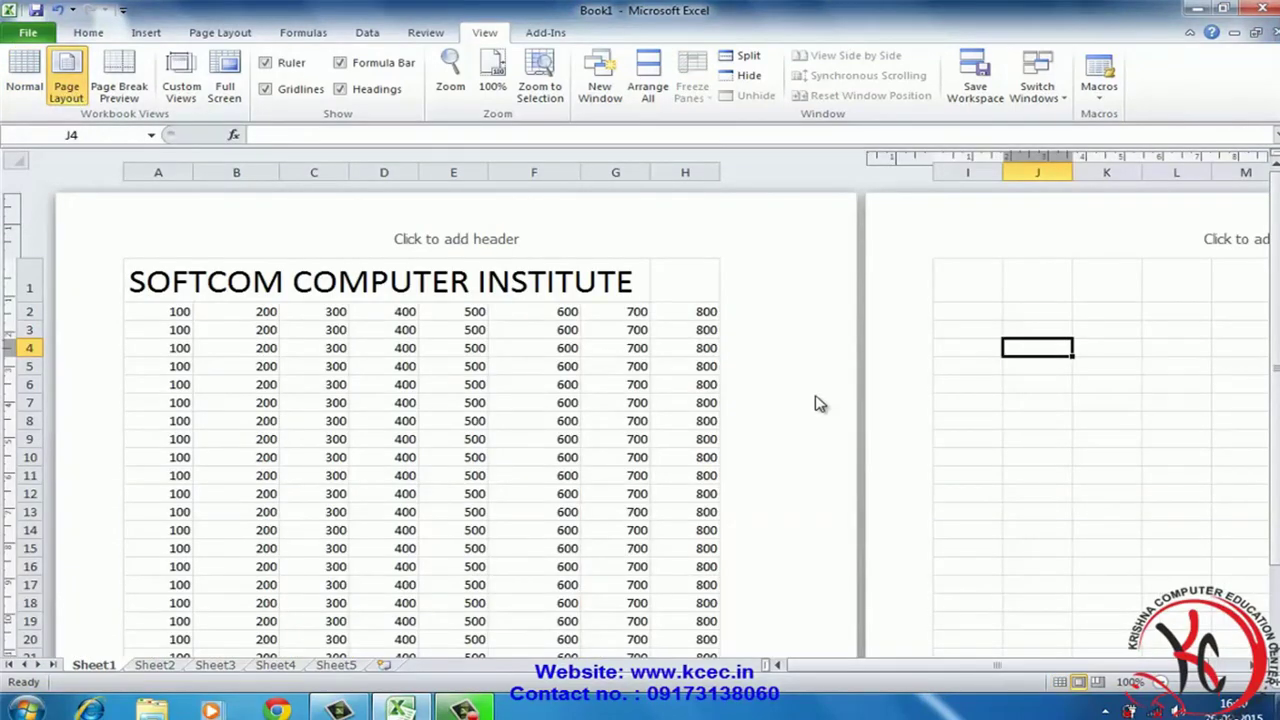
scroll(416, 404, "down", 12)
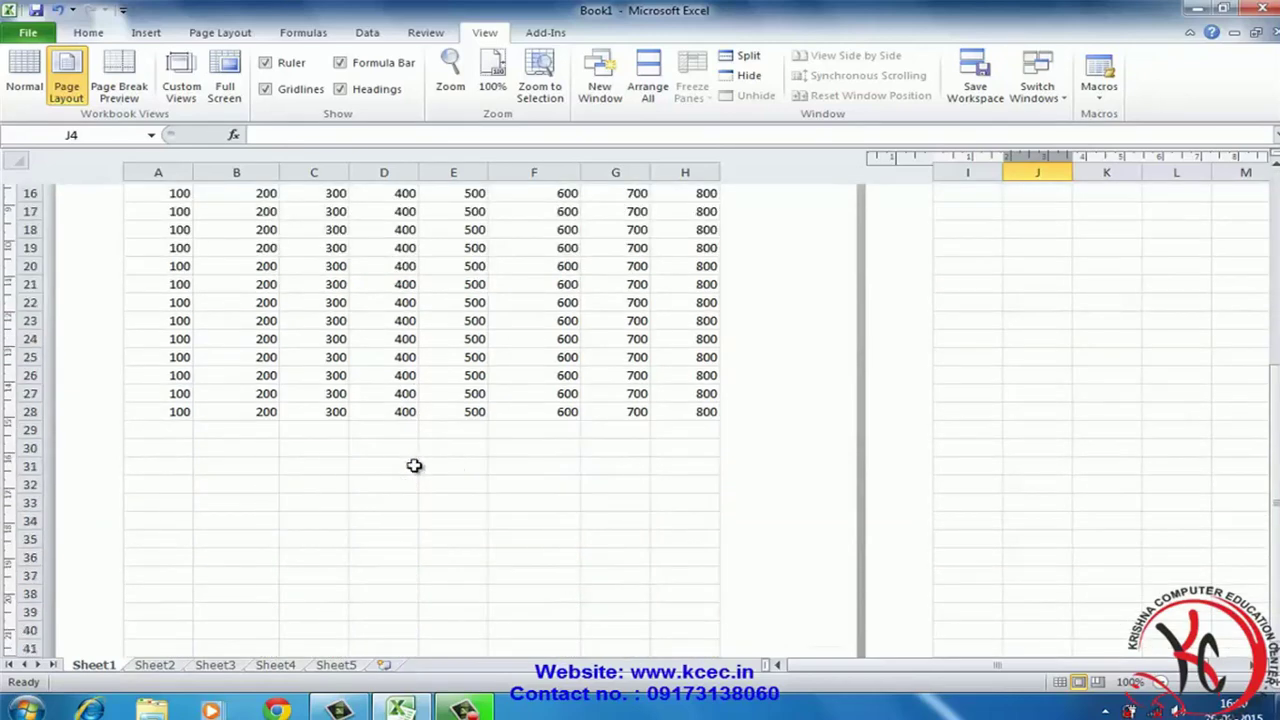
scroll(413, 464, "up", 6)
scroll(416, 466, "up", 7)
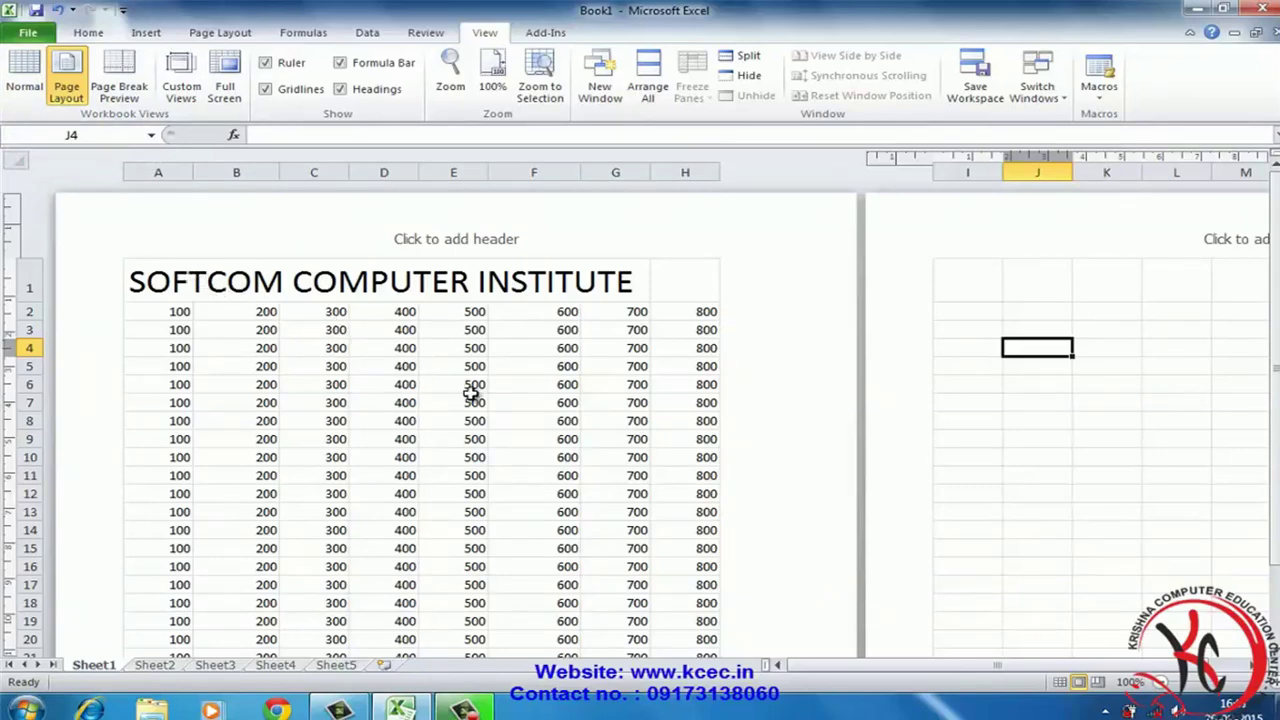
scroll(470, 394, "down", 9)
scroll(470, 396, "up", 9)
left_click(27, 88)
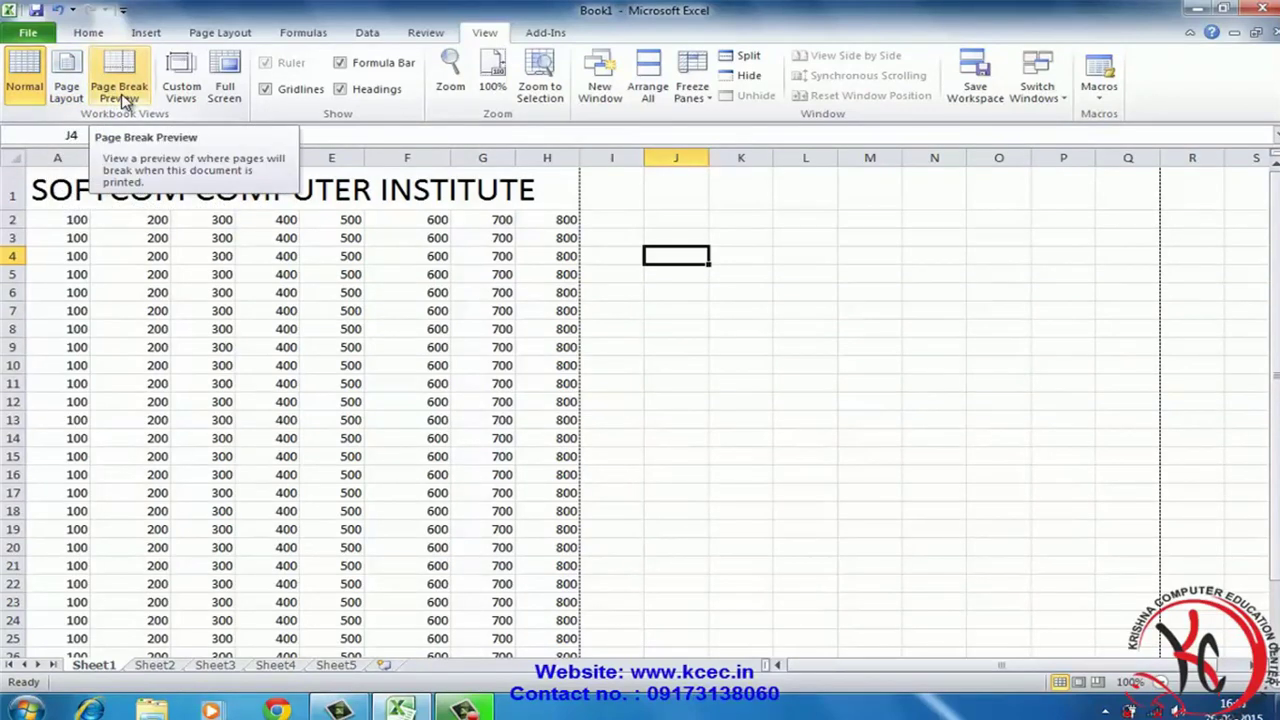
Insert a page break at cell I32, just below and beside the end of the data
left_click(219, 34)
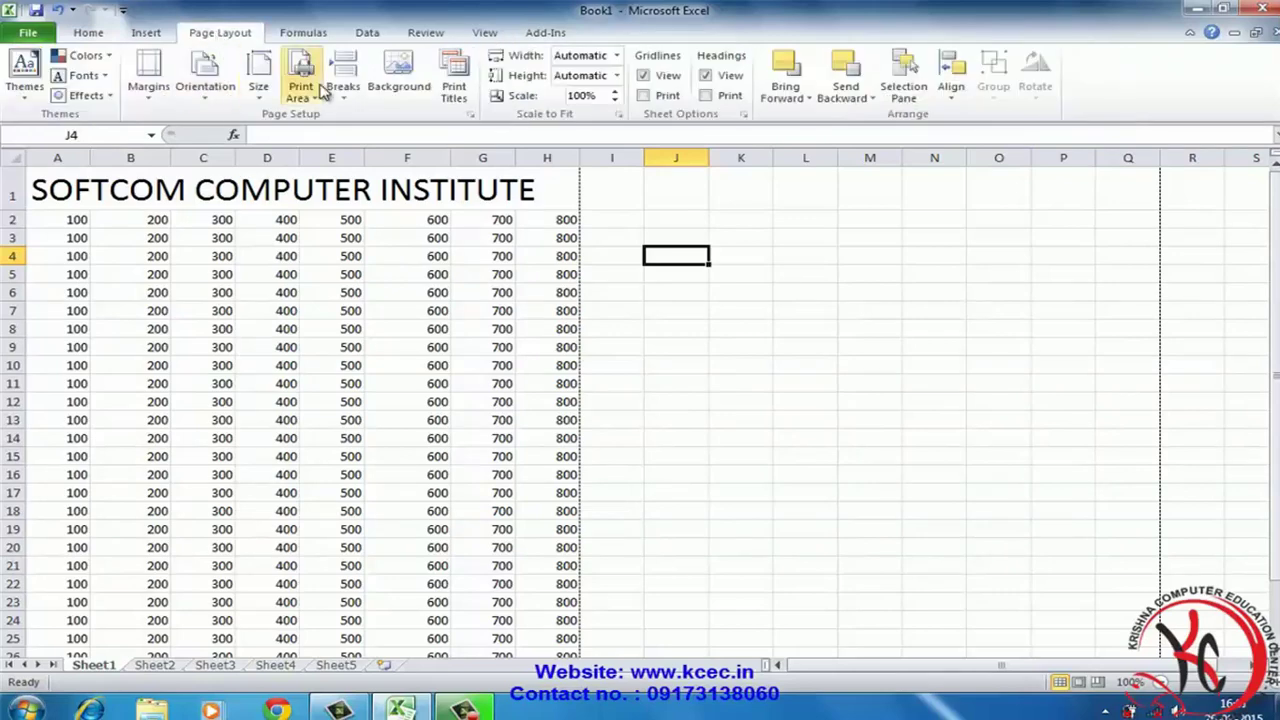
scroll(676, 416, "down", 7)
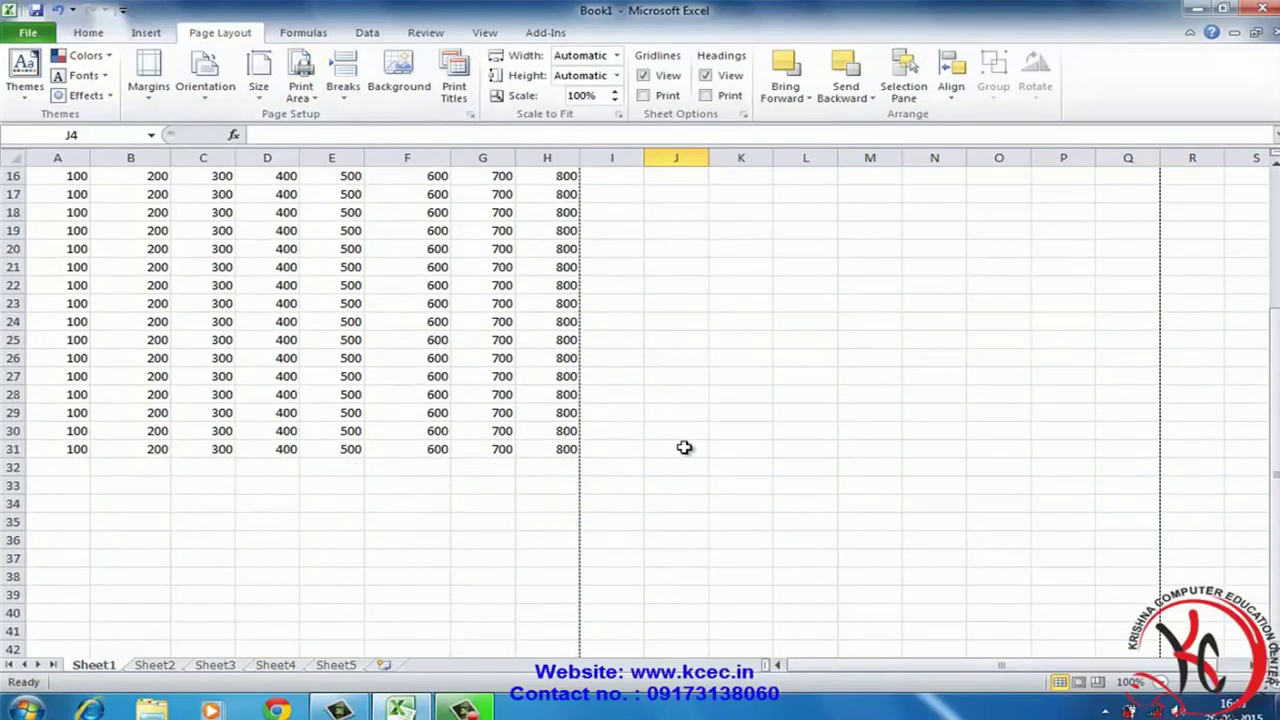
left_click(586, 358)
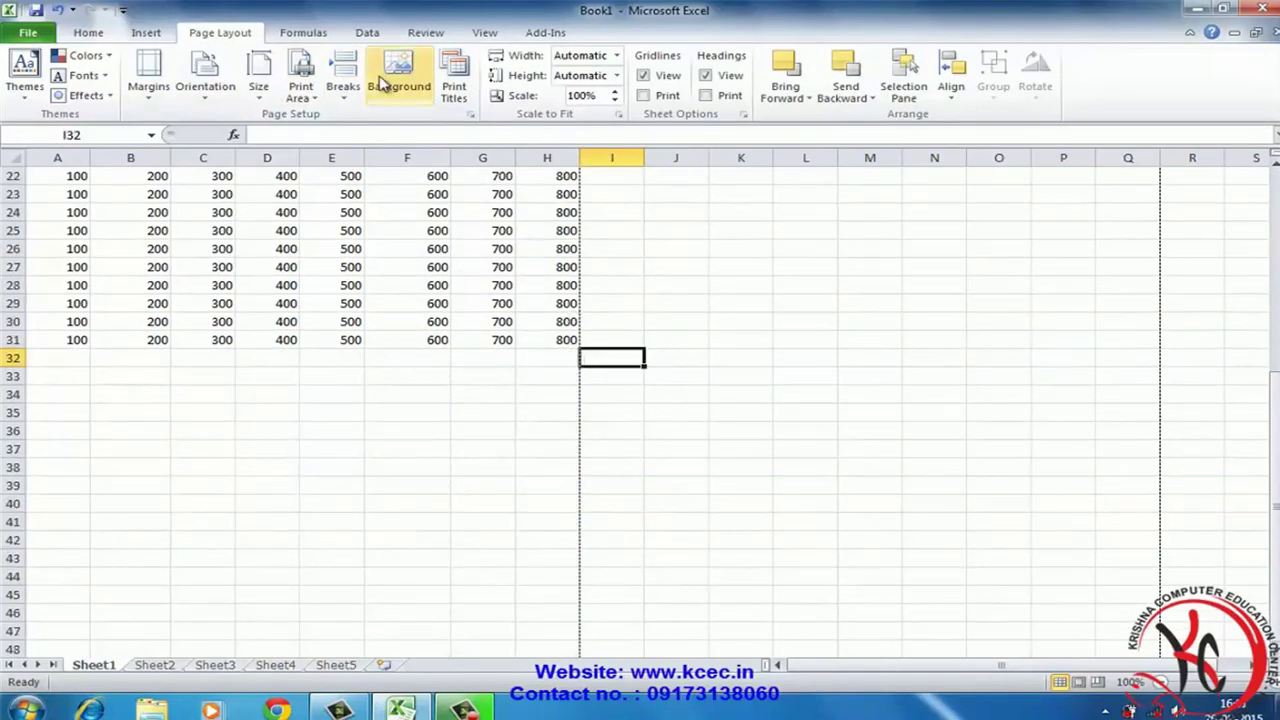
left_click(346, 100)
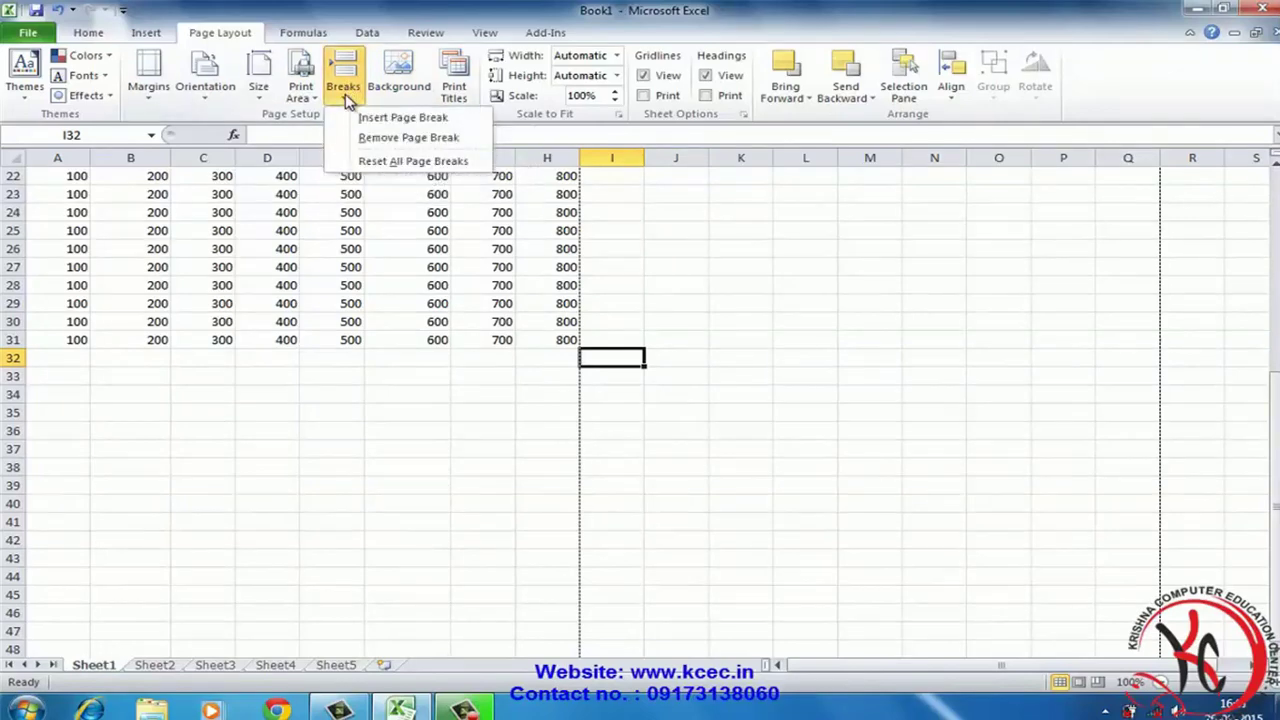
left_click(422, 119)
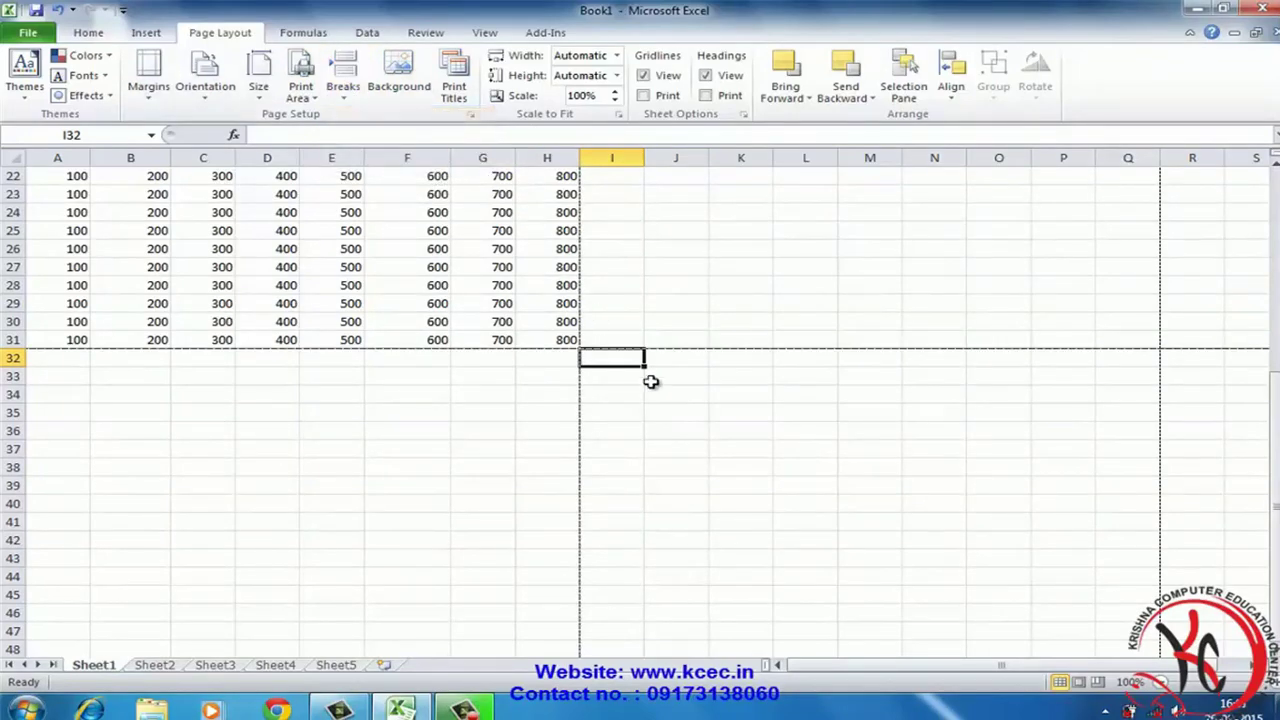
scroll(659, 404, "up", 7)
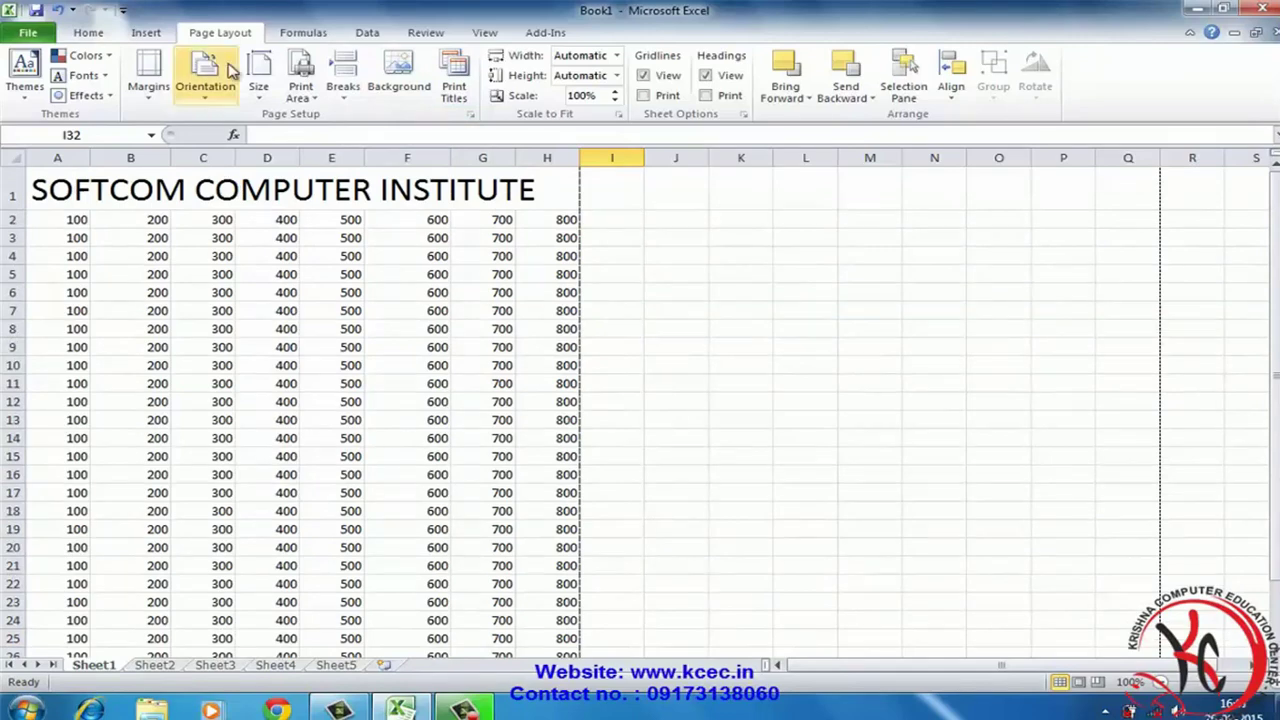
Switch to Page Break Preview and extend the print area from the corner of Page 1 beyond column AF and down to row 77
left_click(485, 32)
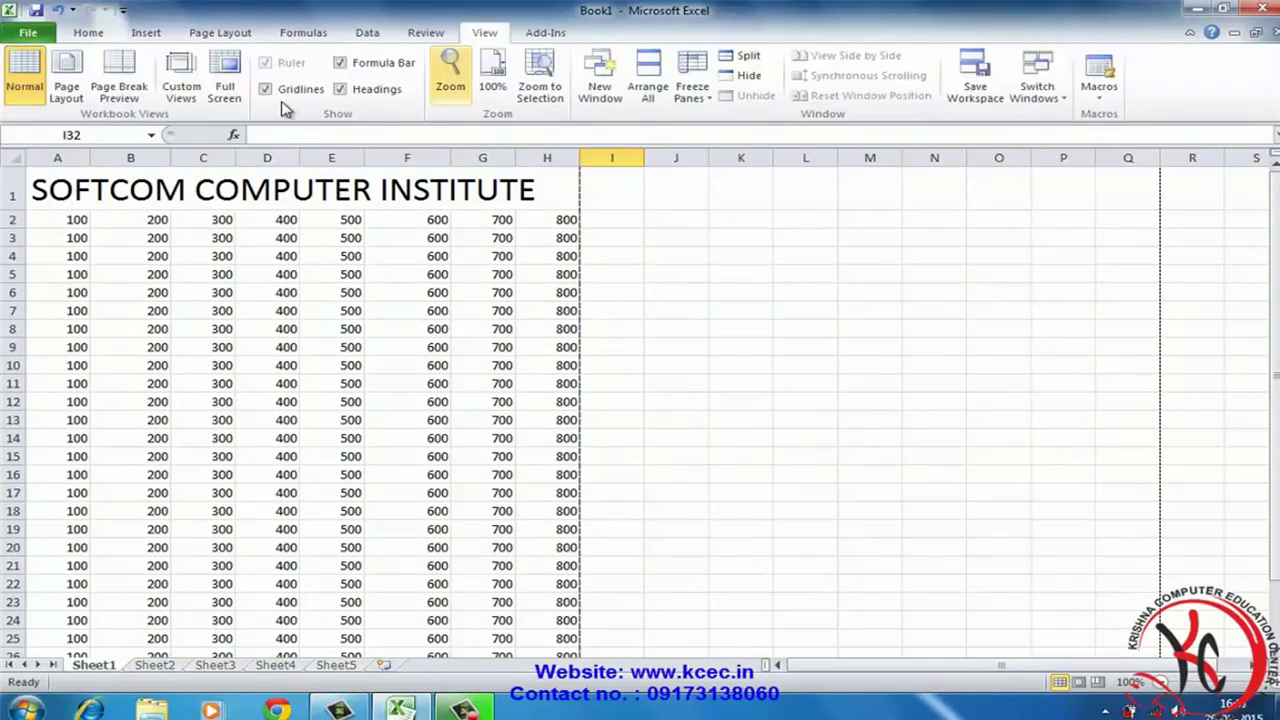
left_click(120, 92)
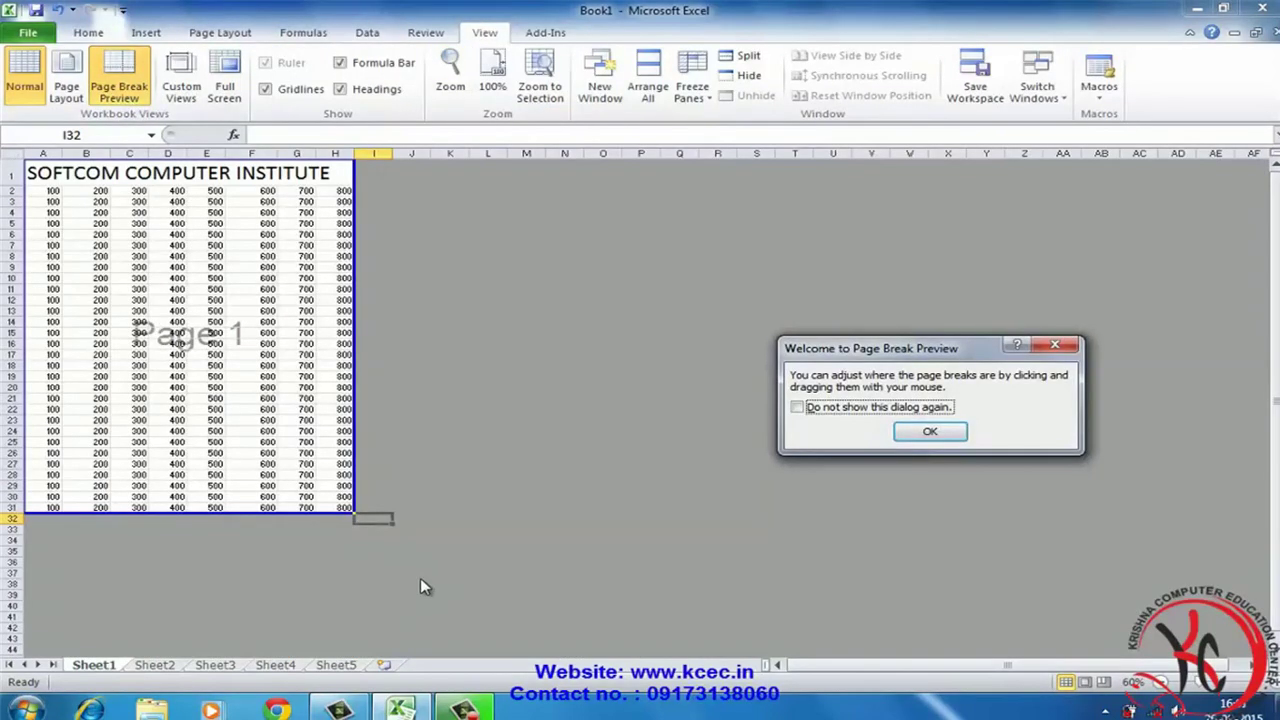
left_click(928, 433)
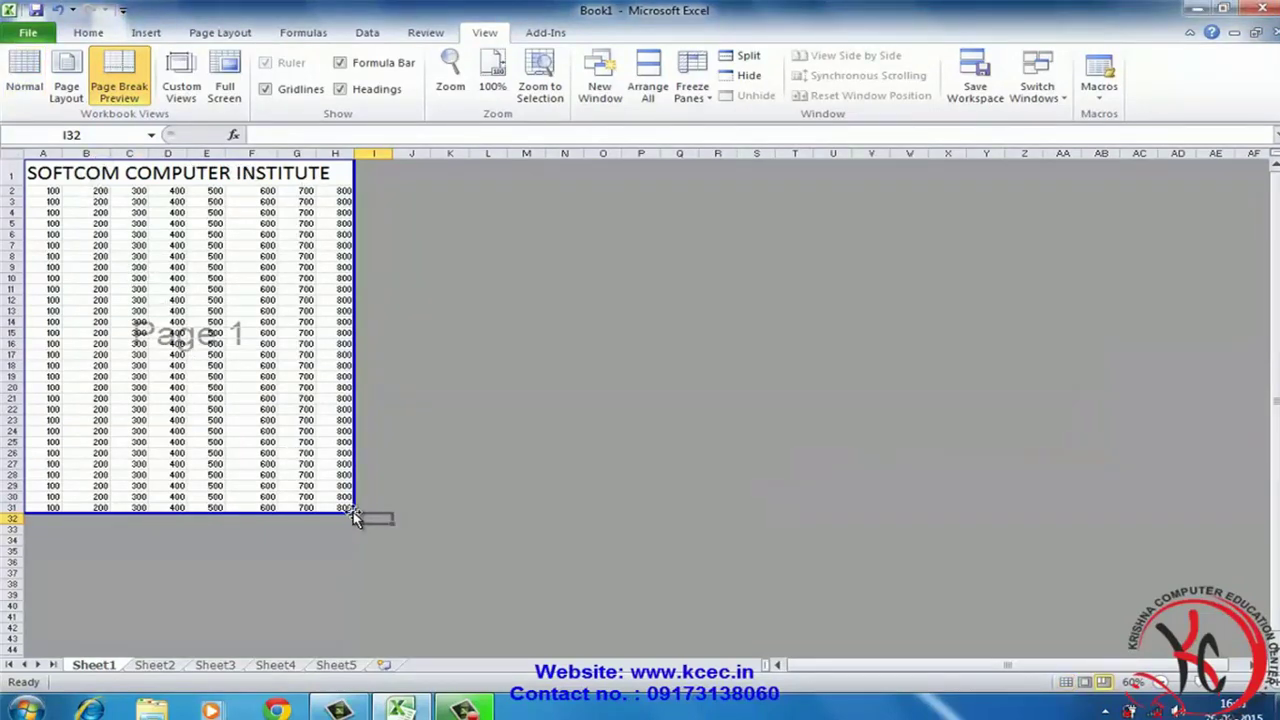
left_click_drag(352, 511, 948, 664)
Look over the page divisions in Page Break Preview and return to Normal view
scroll(640, 411, "up", 3)
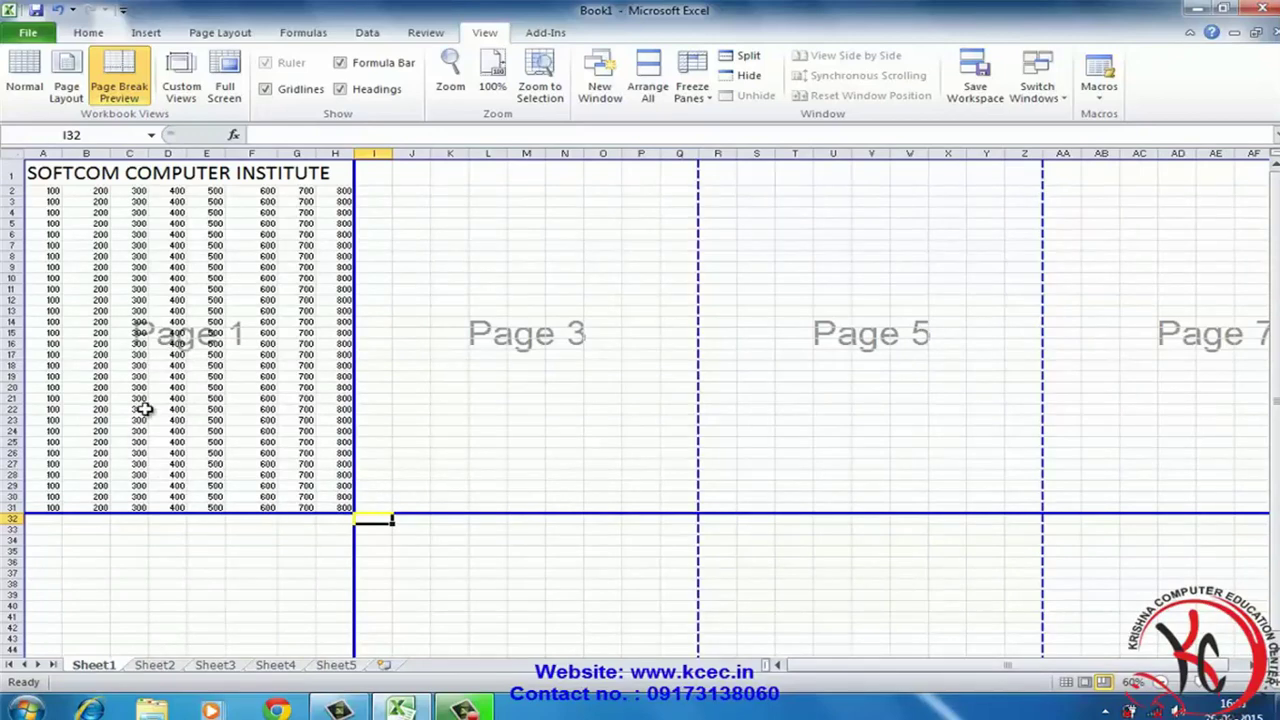
scroll(581, 436, "down", 8)
scroll(581, 436, "down", 5)
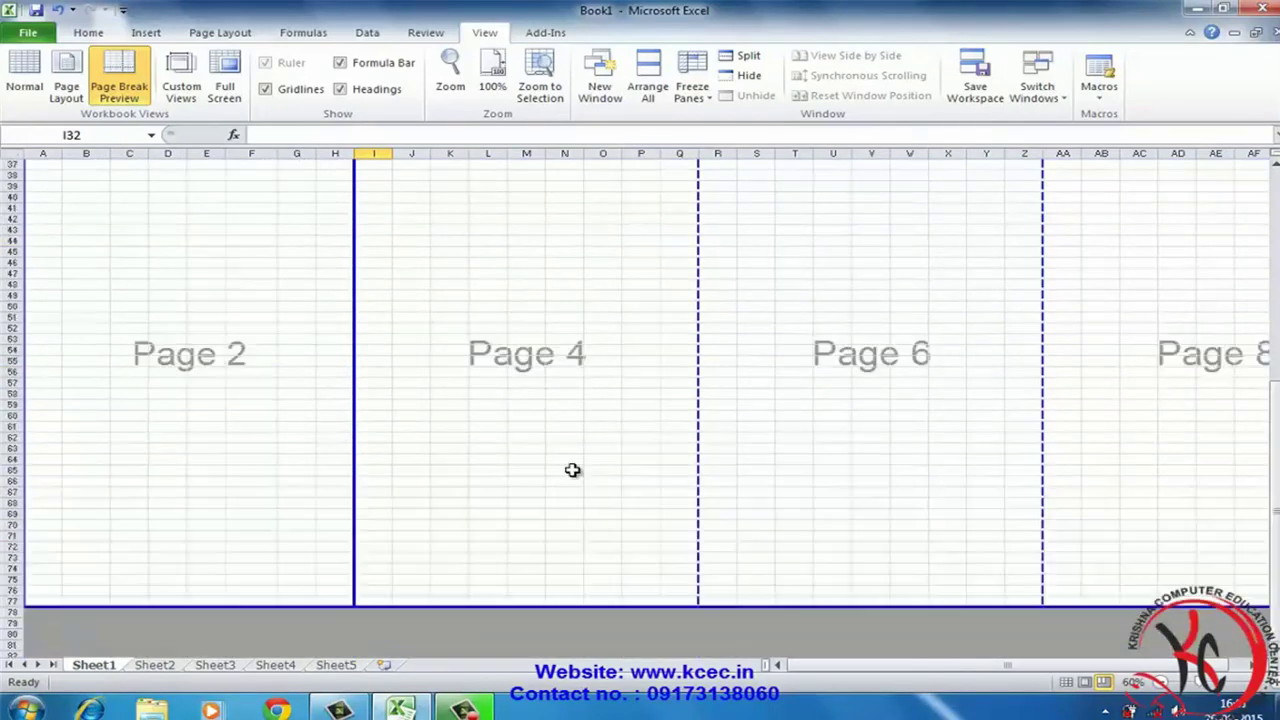
scroll(574, 471, "up", 13)
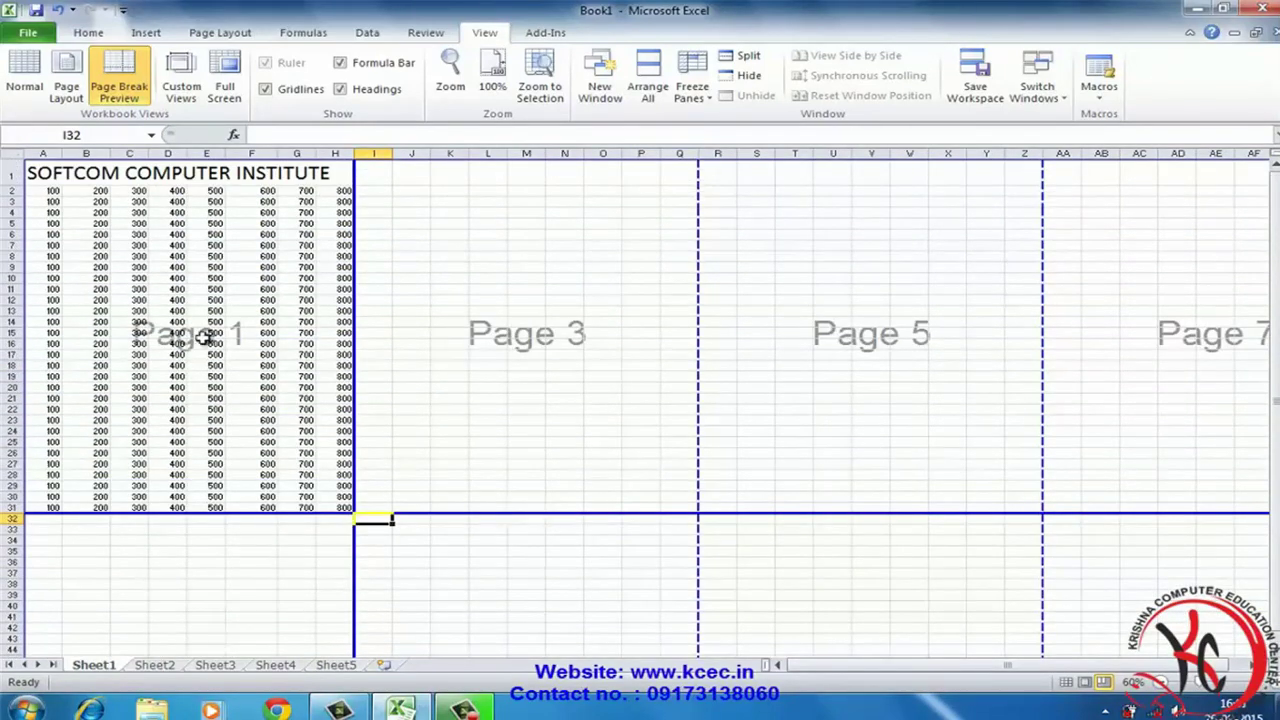
left_click(24, 90)
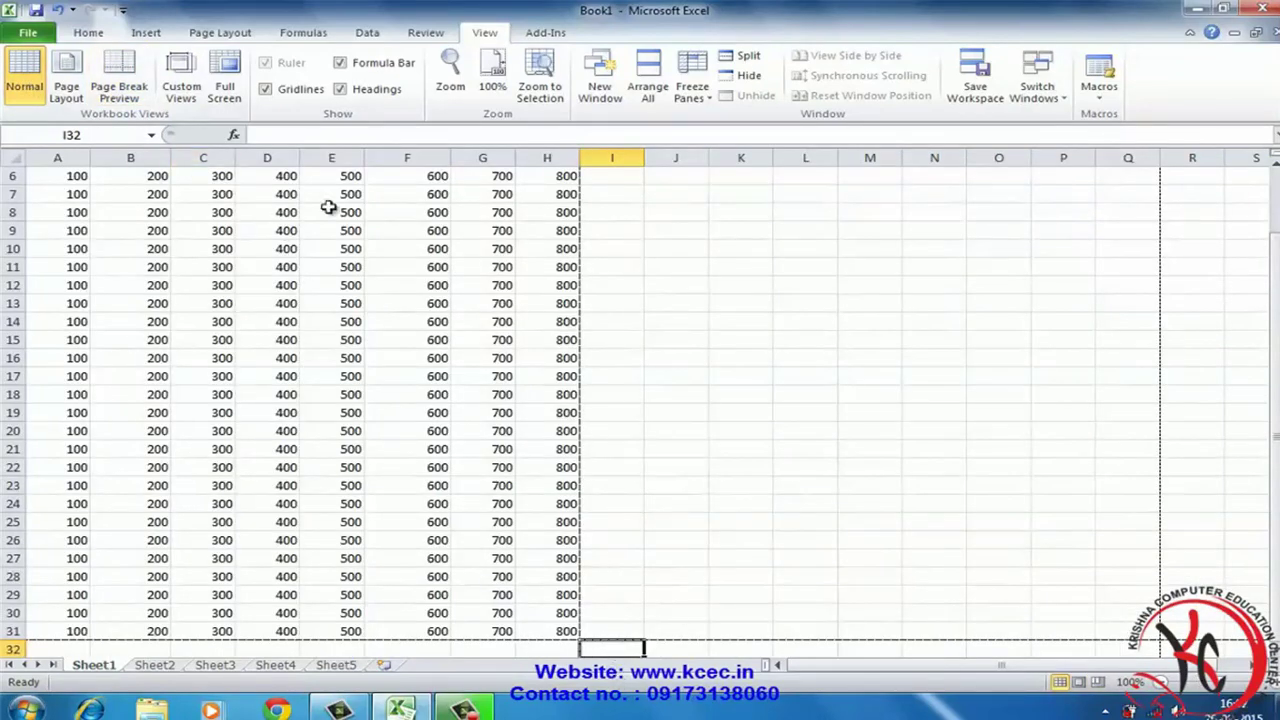
Remove the page break at cell I32
left_click(248, 35)
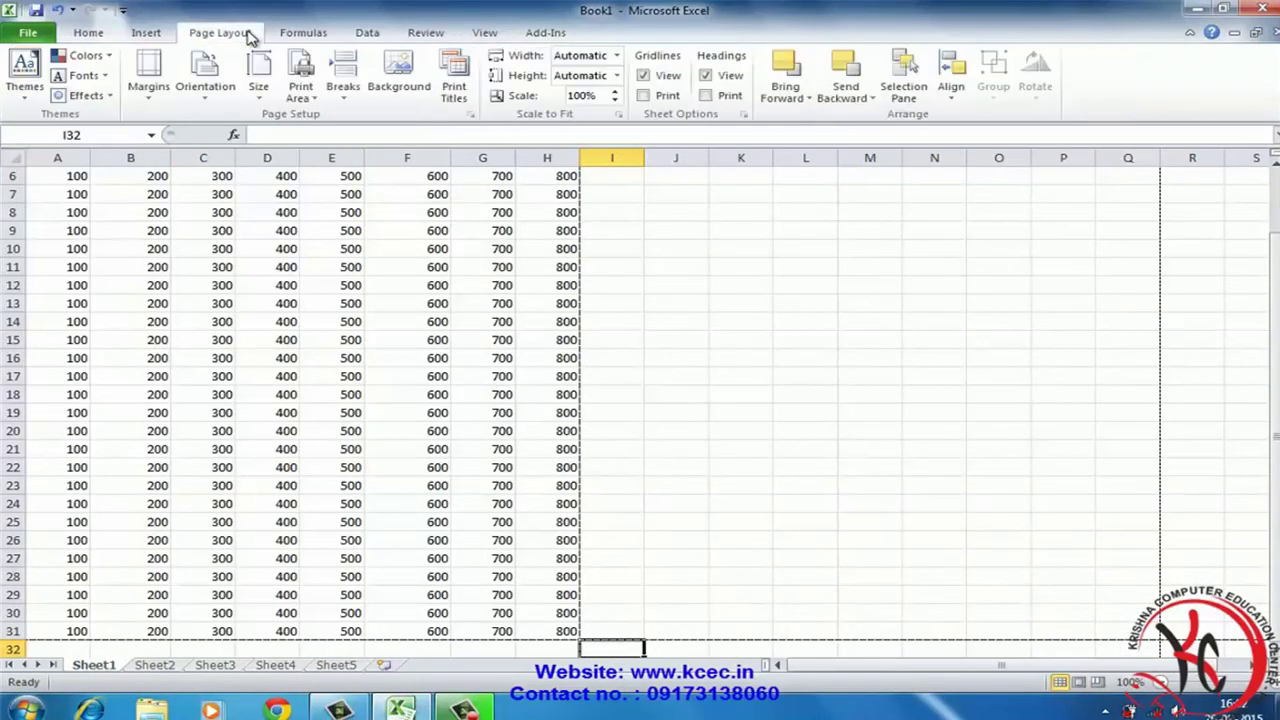
left_click(343, 82)
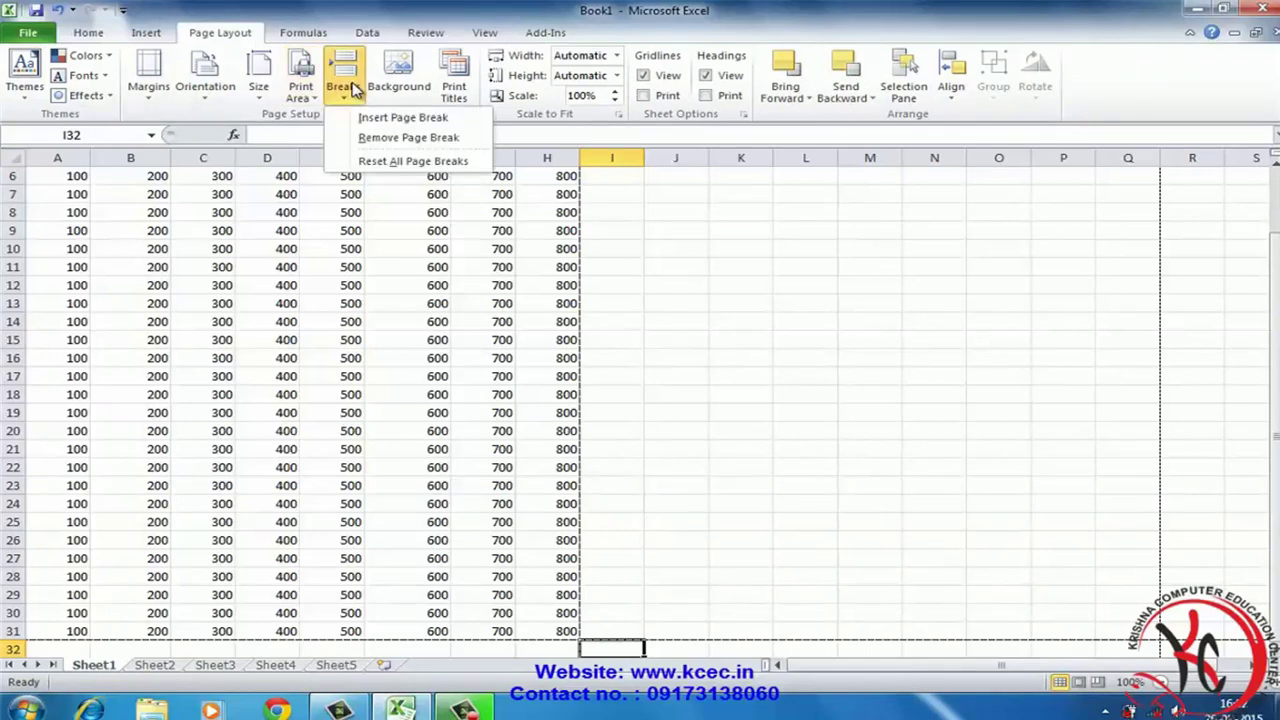
left_click(410, 138)
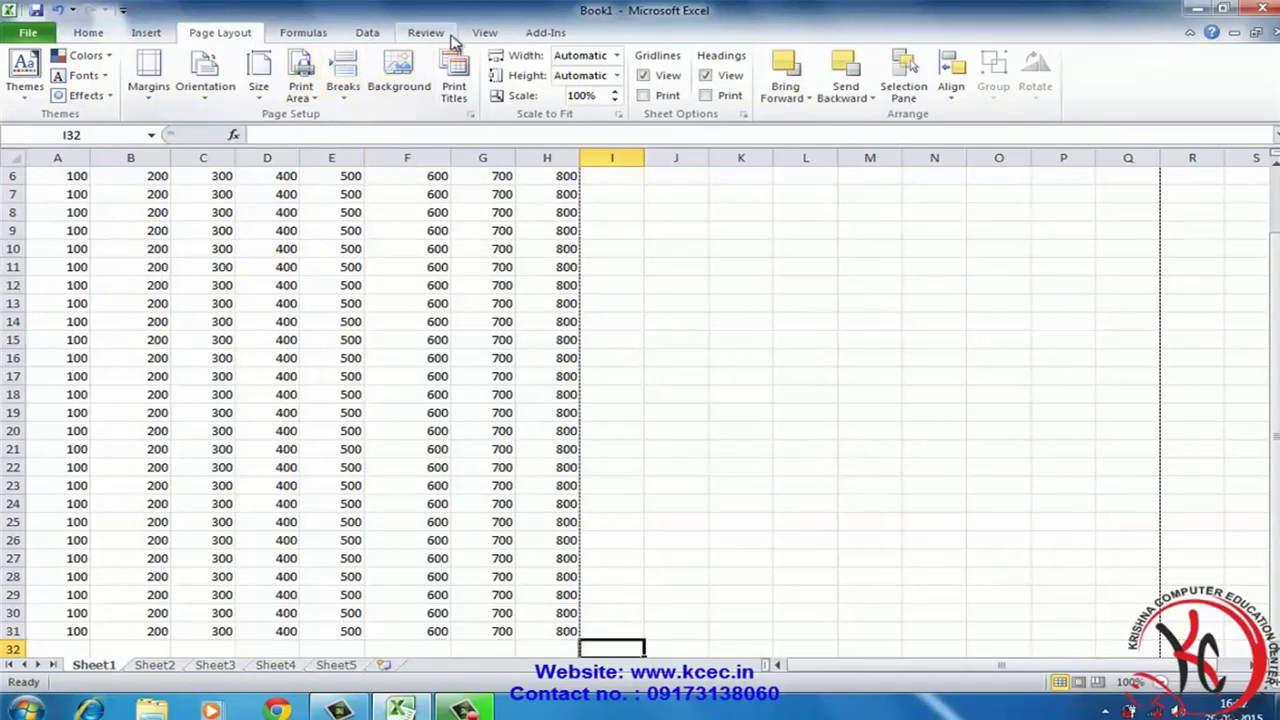
View the worksheet in Full Screen, close Full Screen and dismiss the Windows color scheme message without changing the scheme
left_click(485, 32)
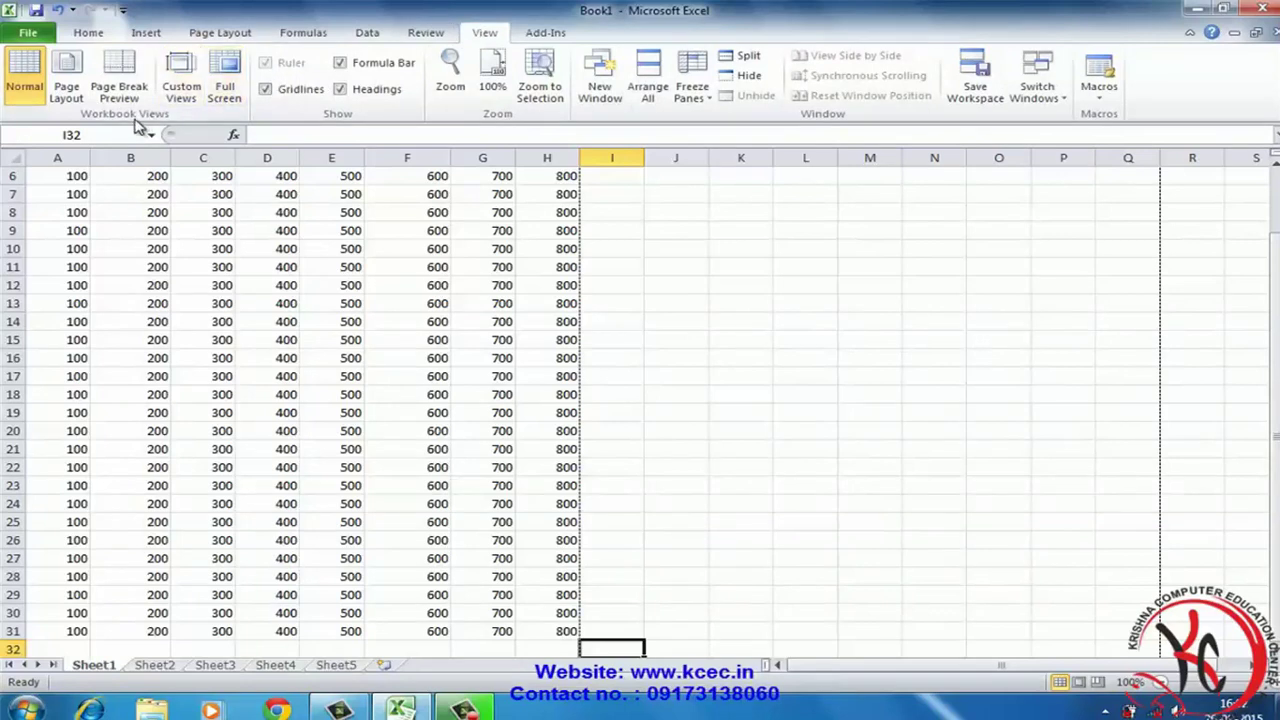
left_click(230, 93)
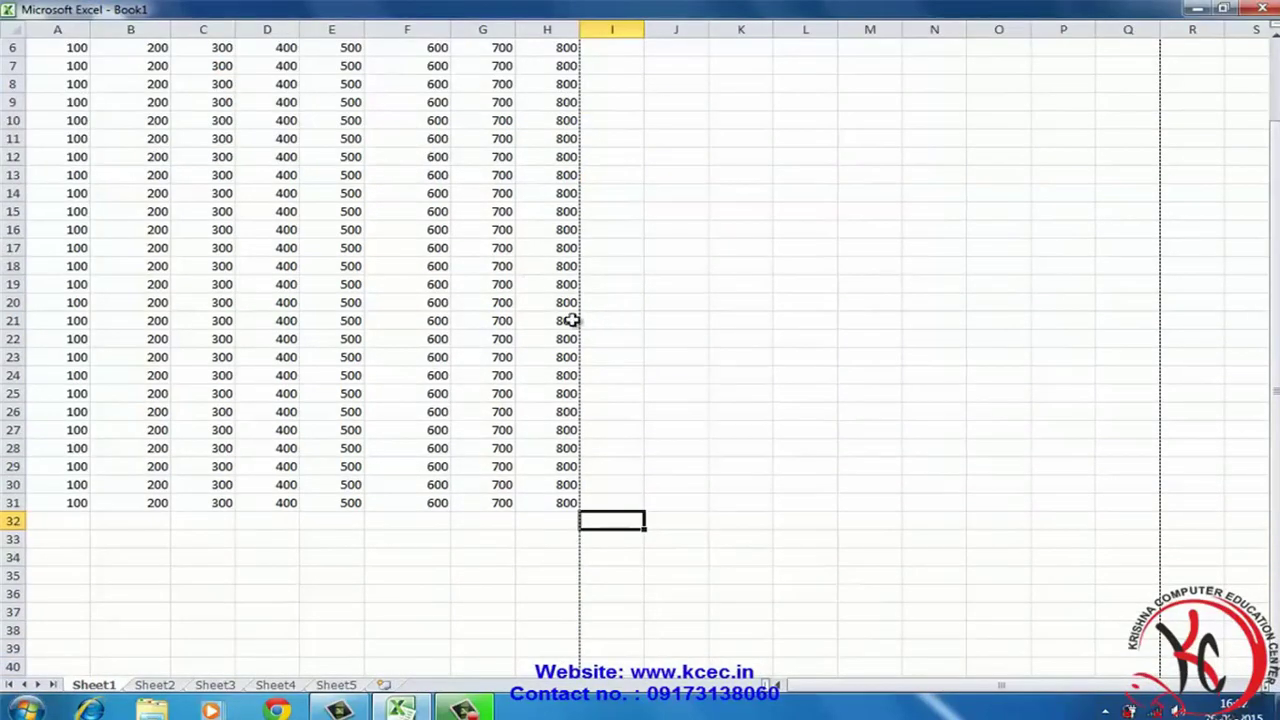
left_click(776, 209)
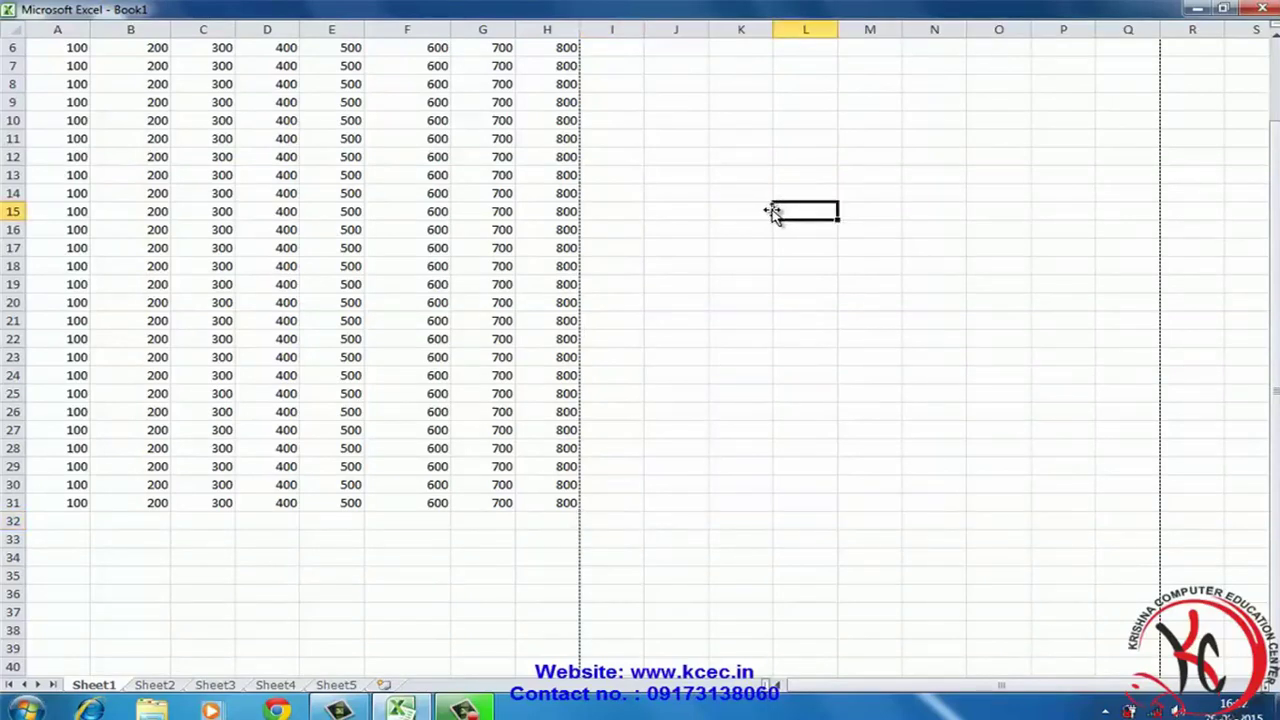
left_click(703, 192)
right_click(706, 191)
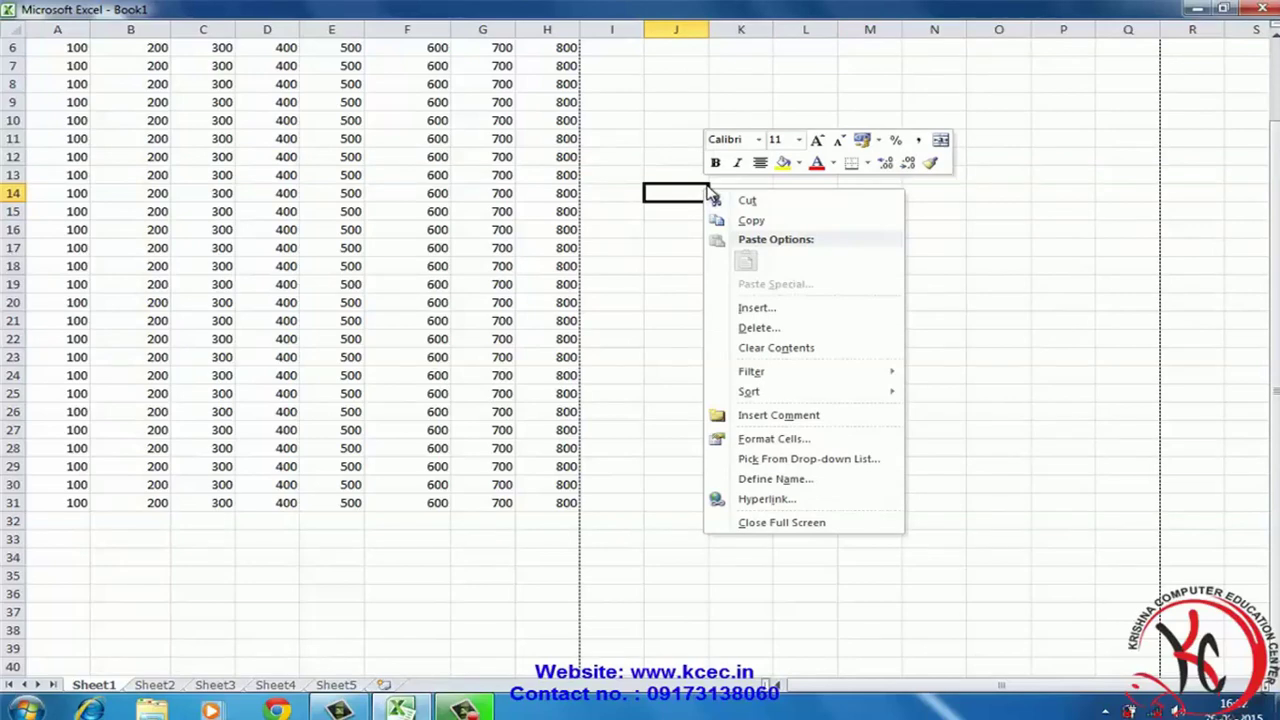
left_click(771, 525)
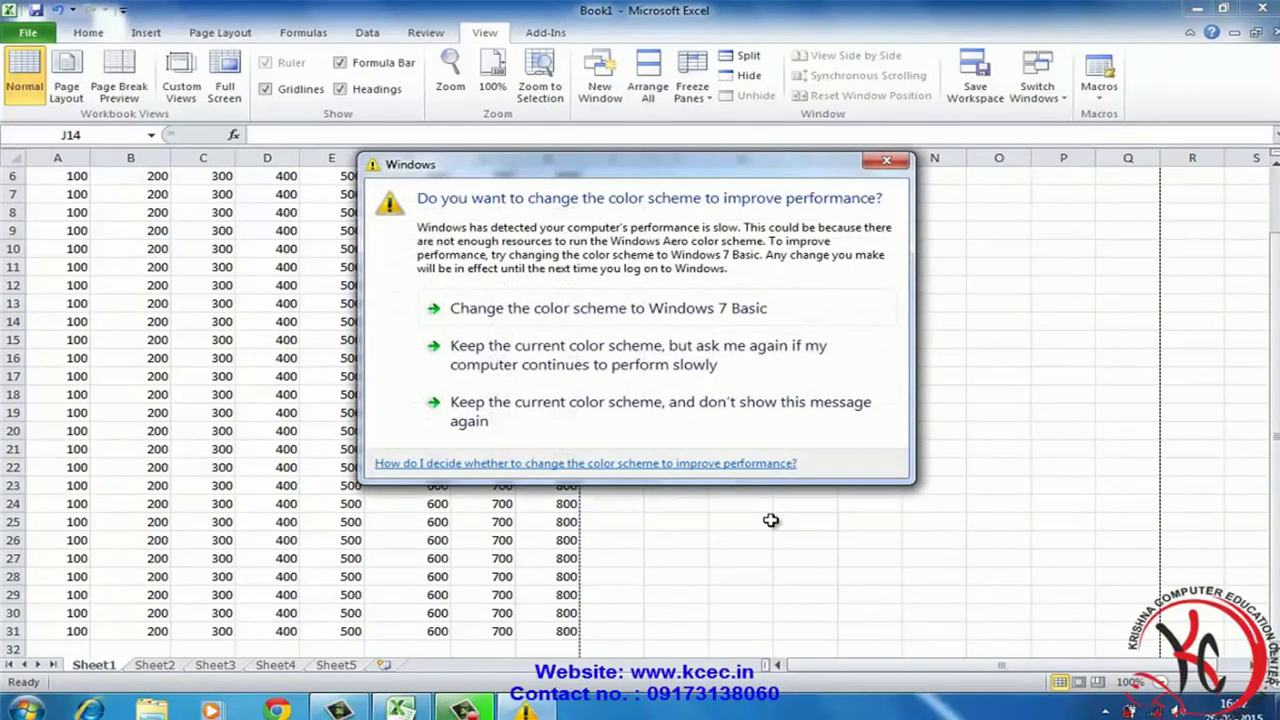
left_click(887, 164)
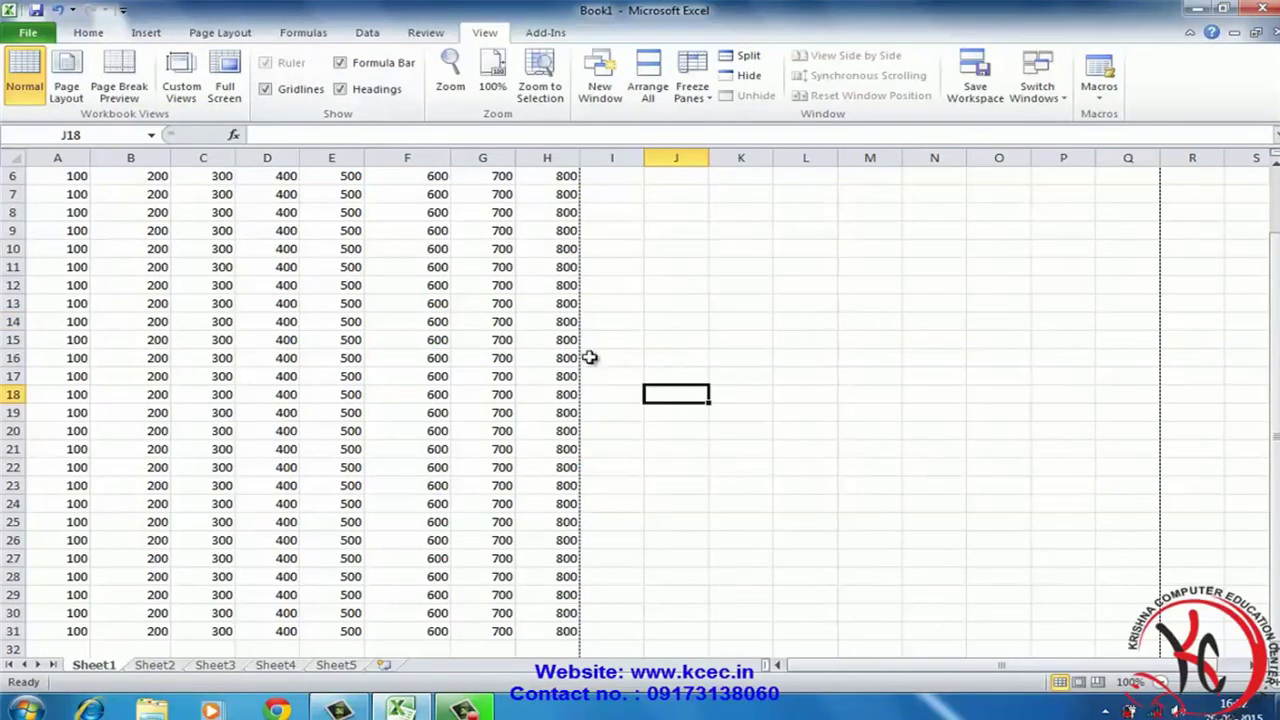
Select cell C7 and hide the worksheet's gridlines, formula bar and headings
left_click(226, 193)
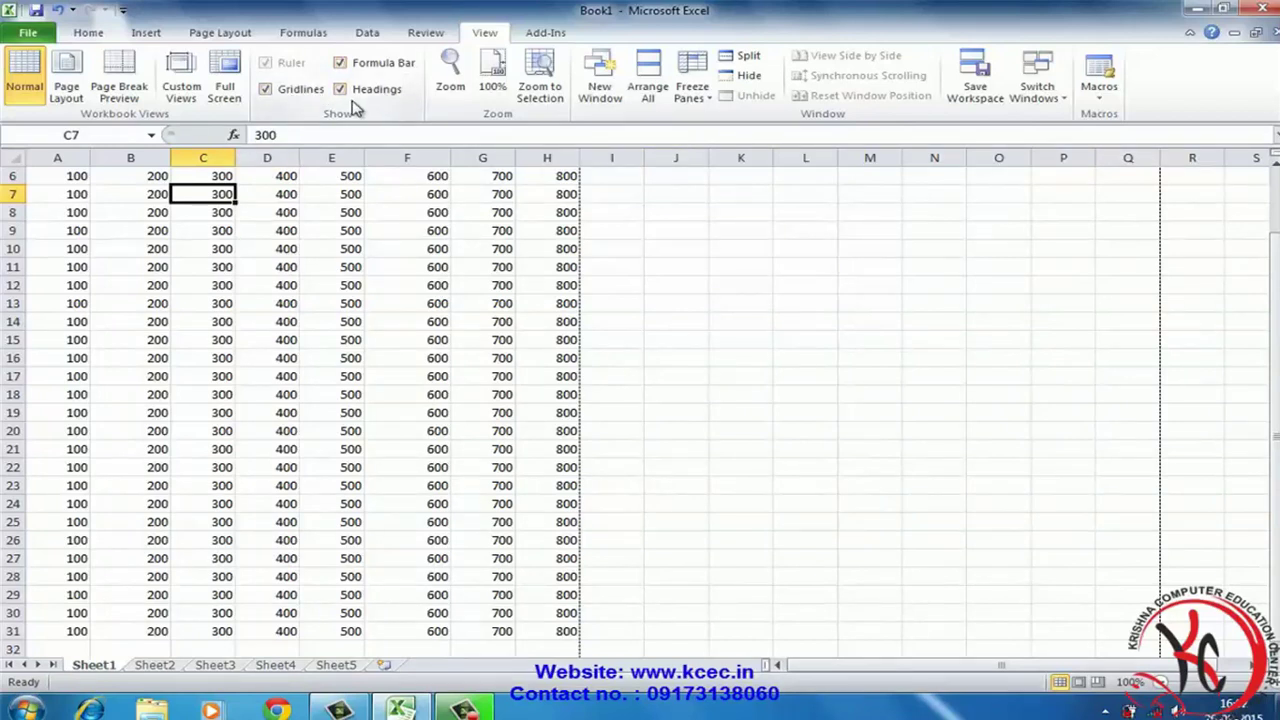
left_click(284, 95)
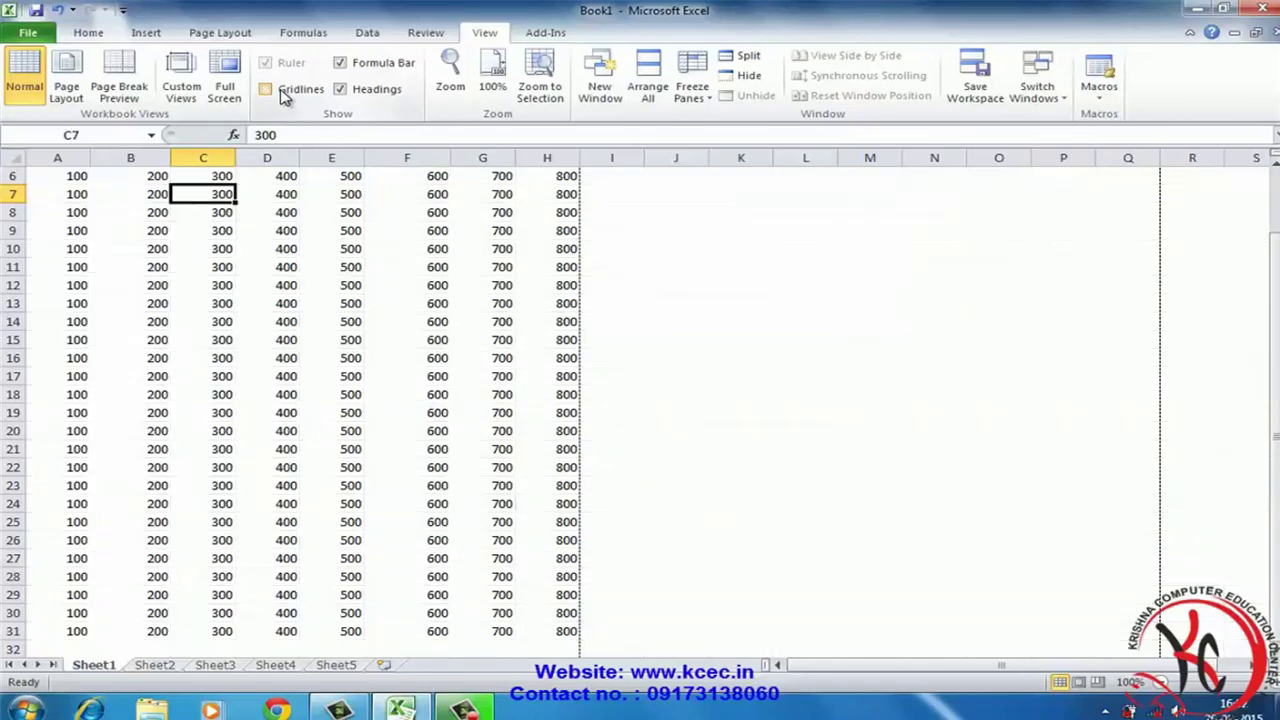
left_click(372, 64)
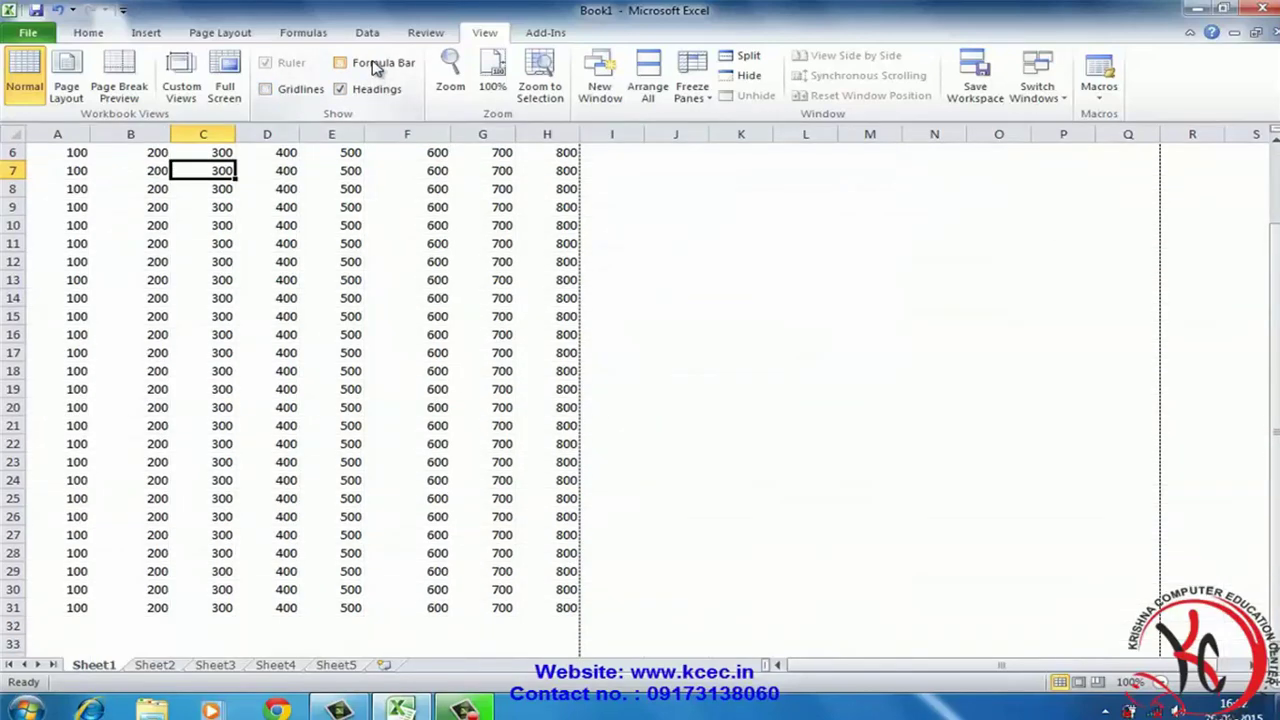
left_click(362, 90)
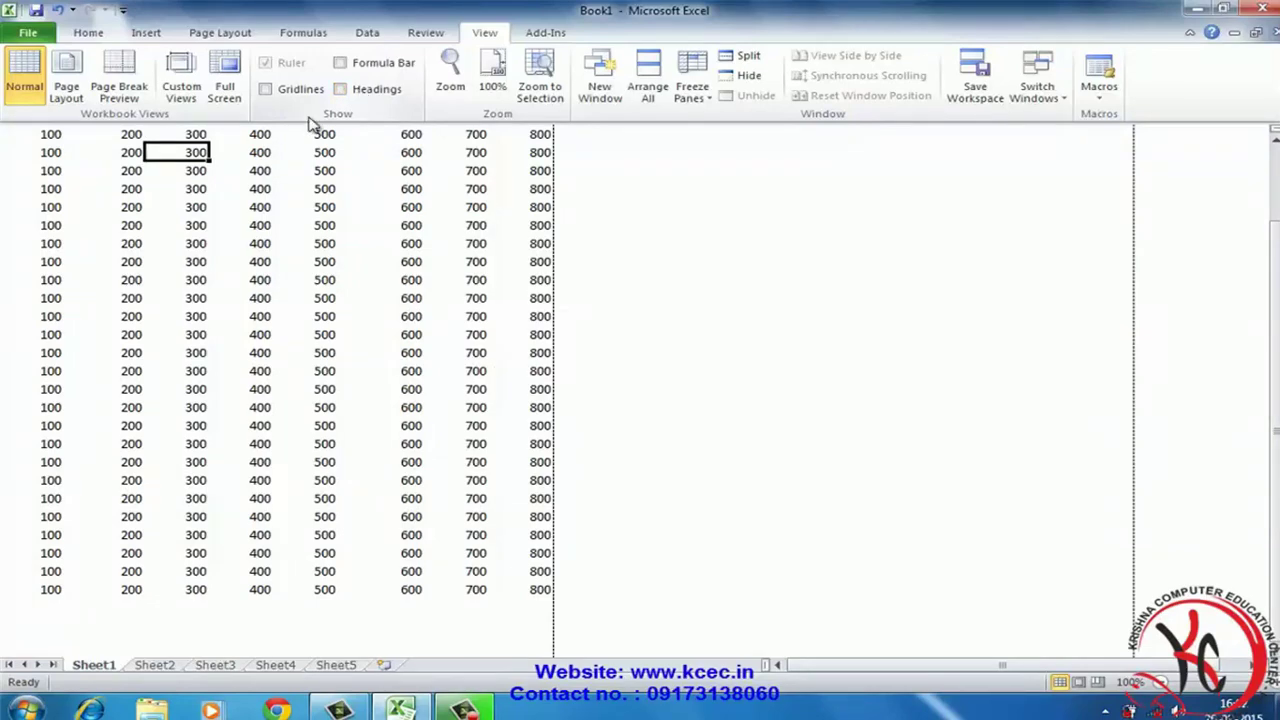
Show the gridlines, formula bar and headings again
left_click(266, 90)
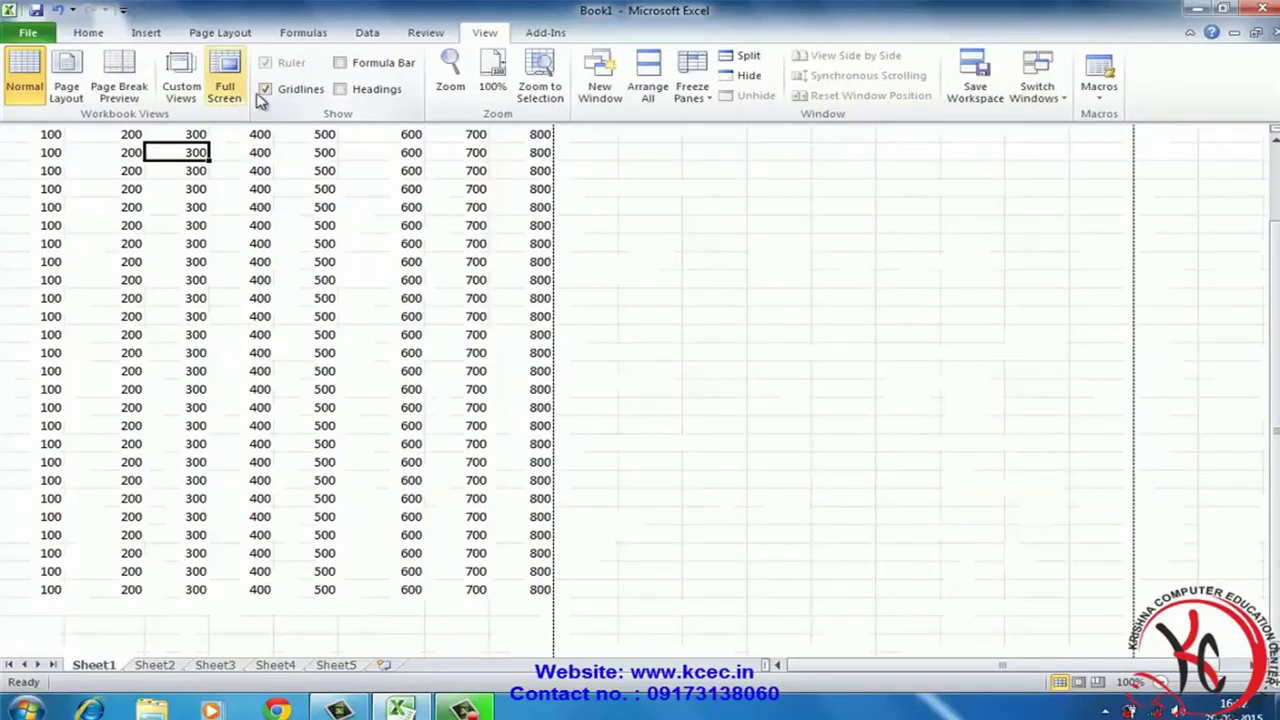
left_click(341, 64)
left_click(340, 89)
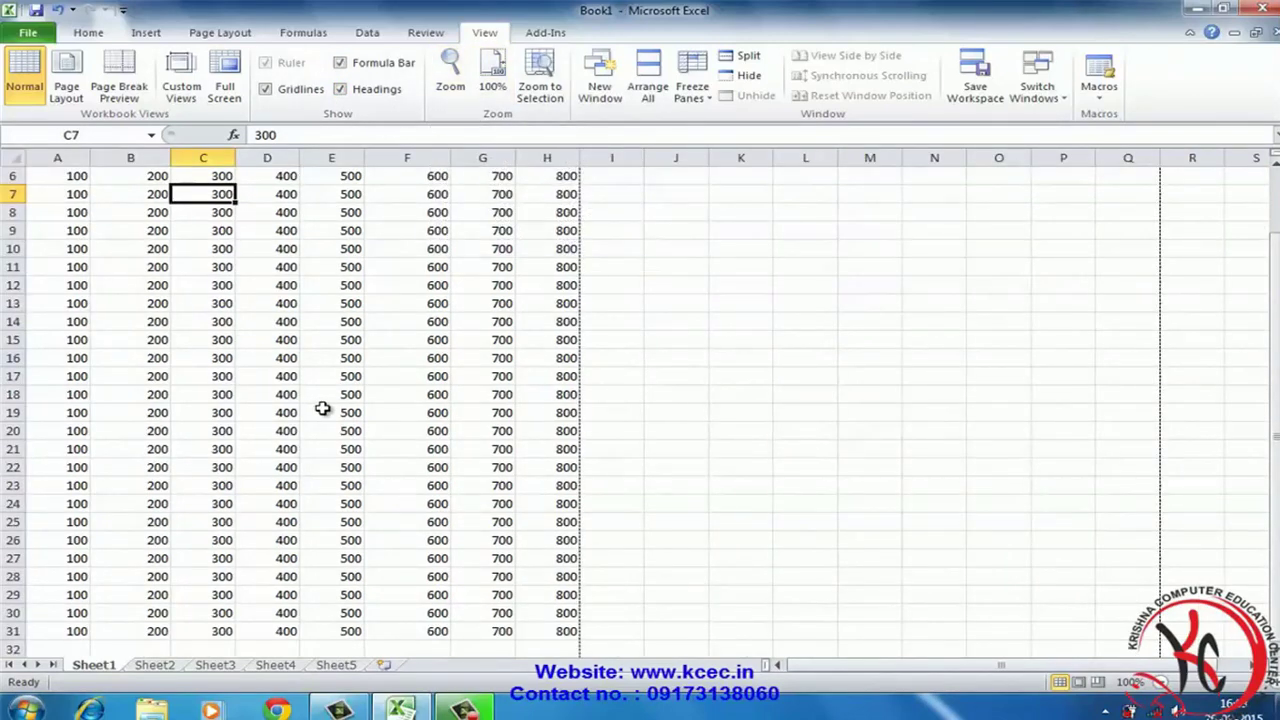
Set the worksheet's zoom magnification to 200%
scroll(321, 404, "up", 2)
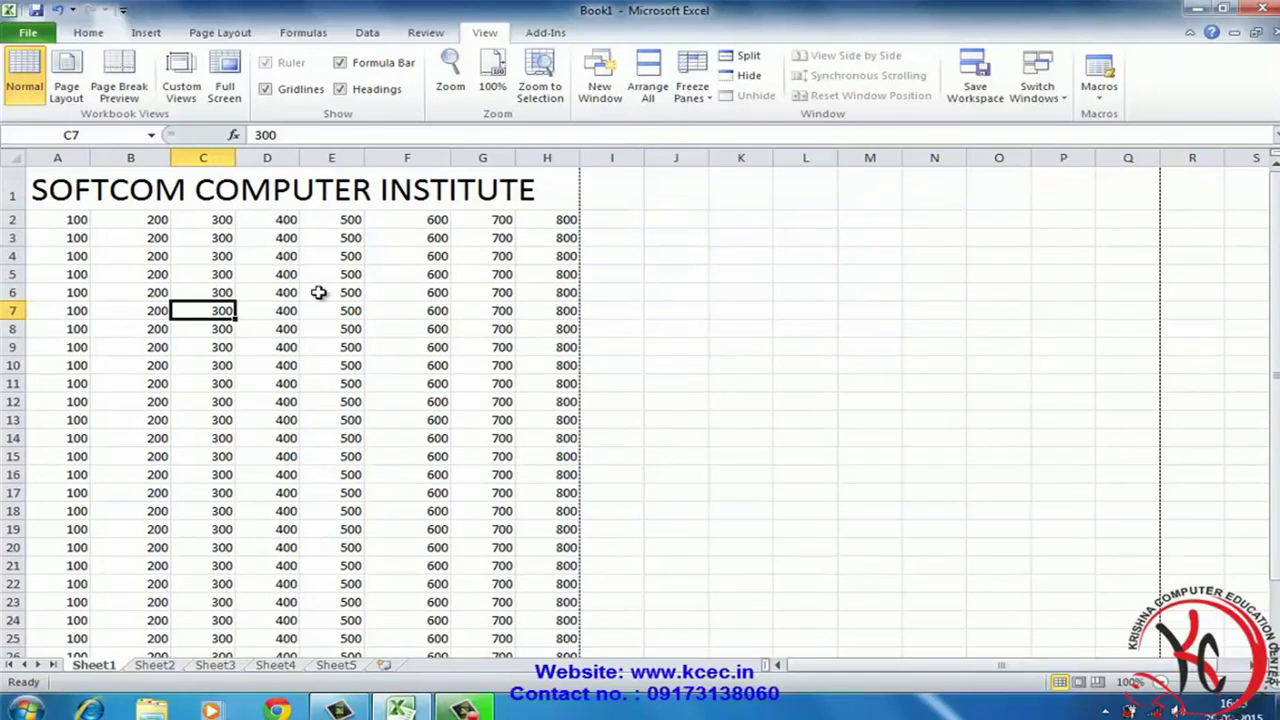
left_click(452, 93)
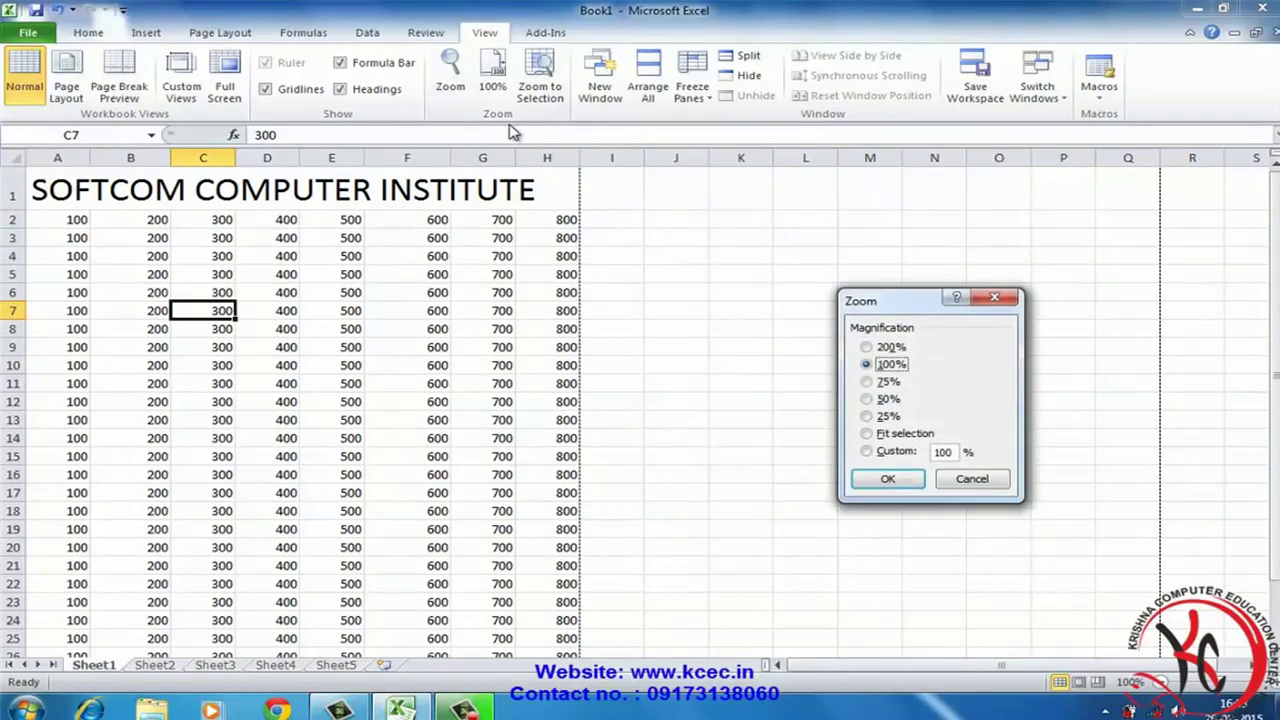
left_click(867, 347)
left_click(893, 479)
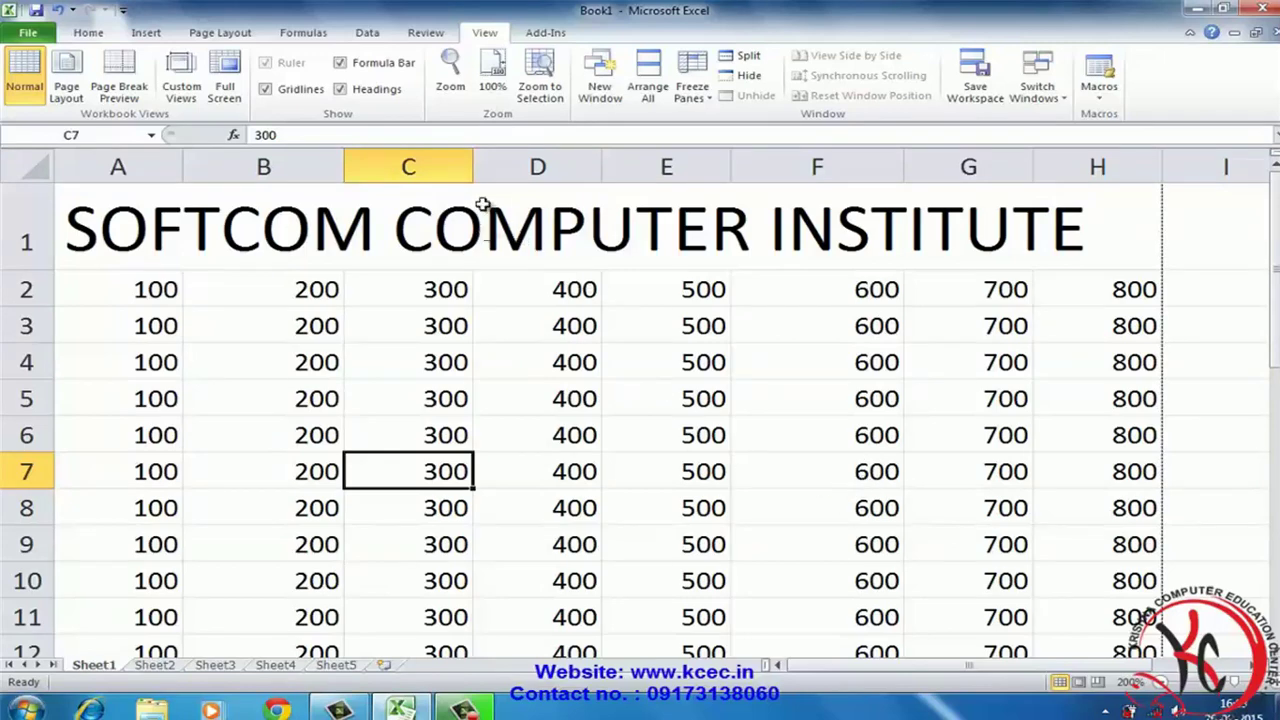
Zoom the worksheet to the selected cell C7, and return the magnification to 100%
left_click(549, 95)
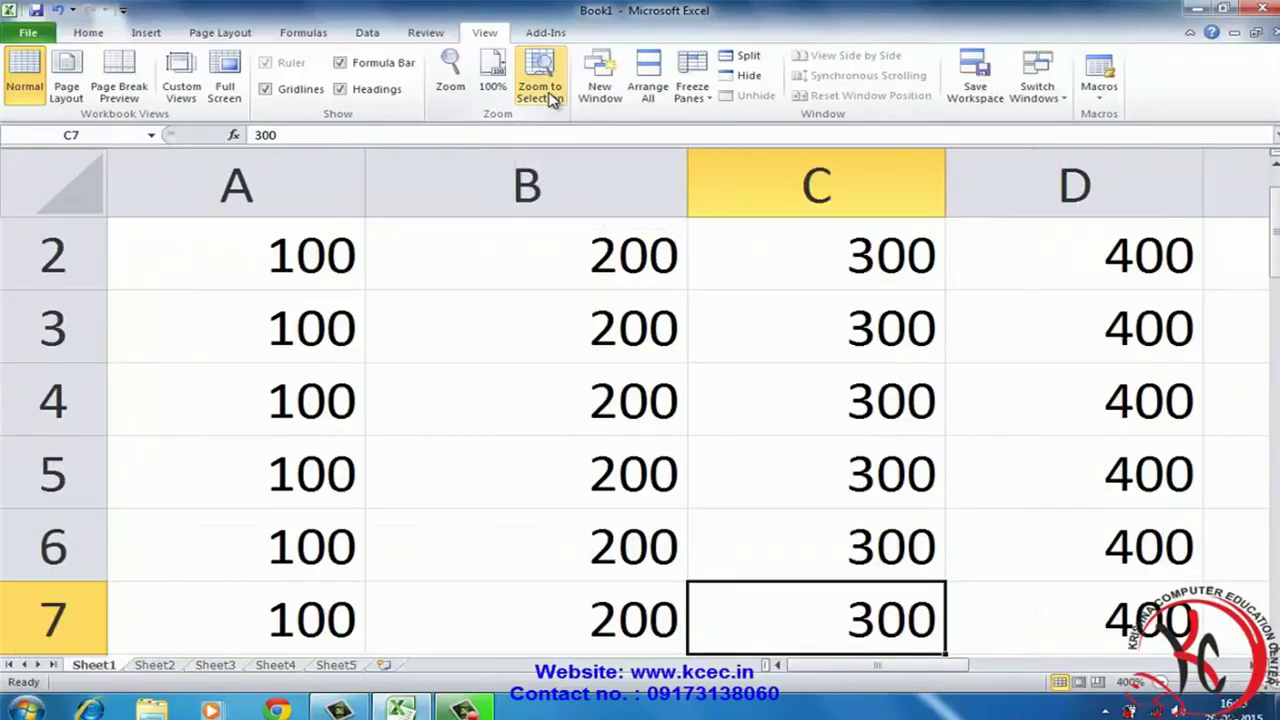
left_click(494, 80)
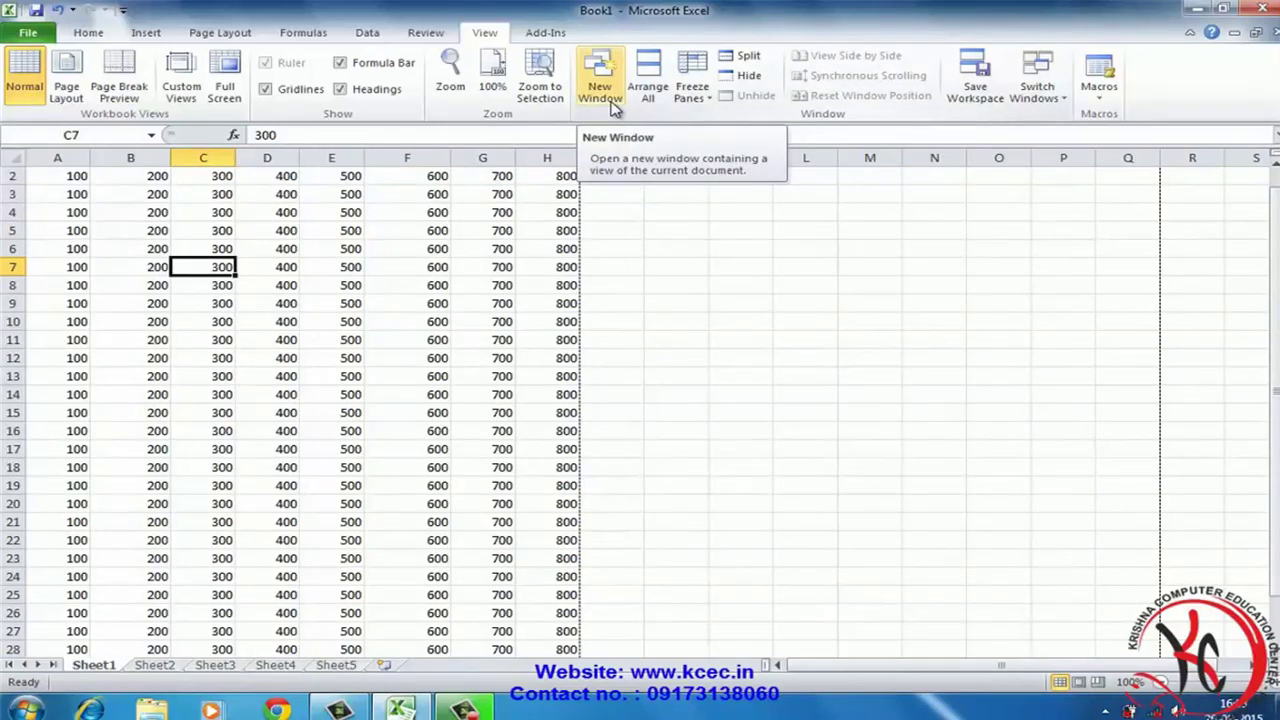
Open five additional windows of the current workbook
left_click(611, 103)
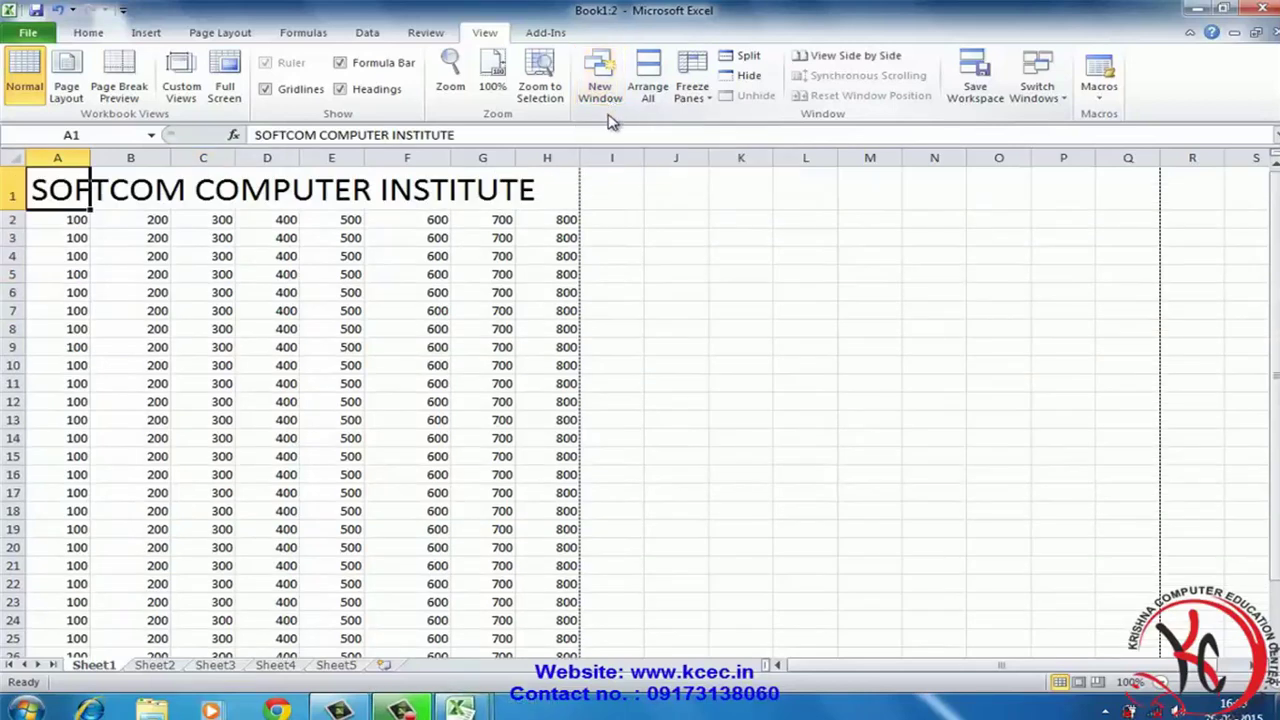
left_click(603, 90)
left_click(603, 90)
left_click(603, 90)
left_click(603, 90)
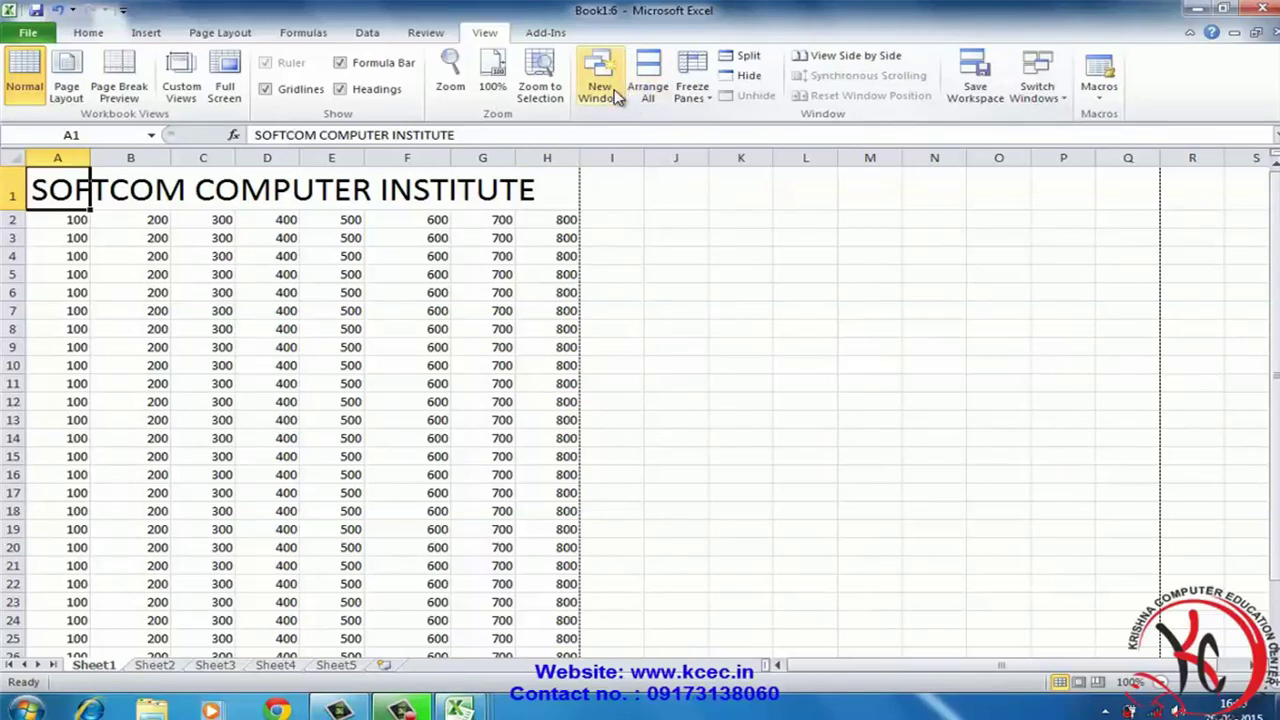
Arrange all open workbook windows as Tiled and look through the active window's data
left_click(648, 80)
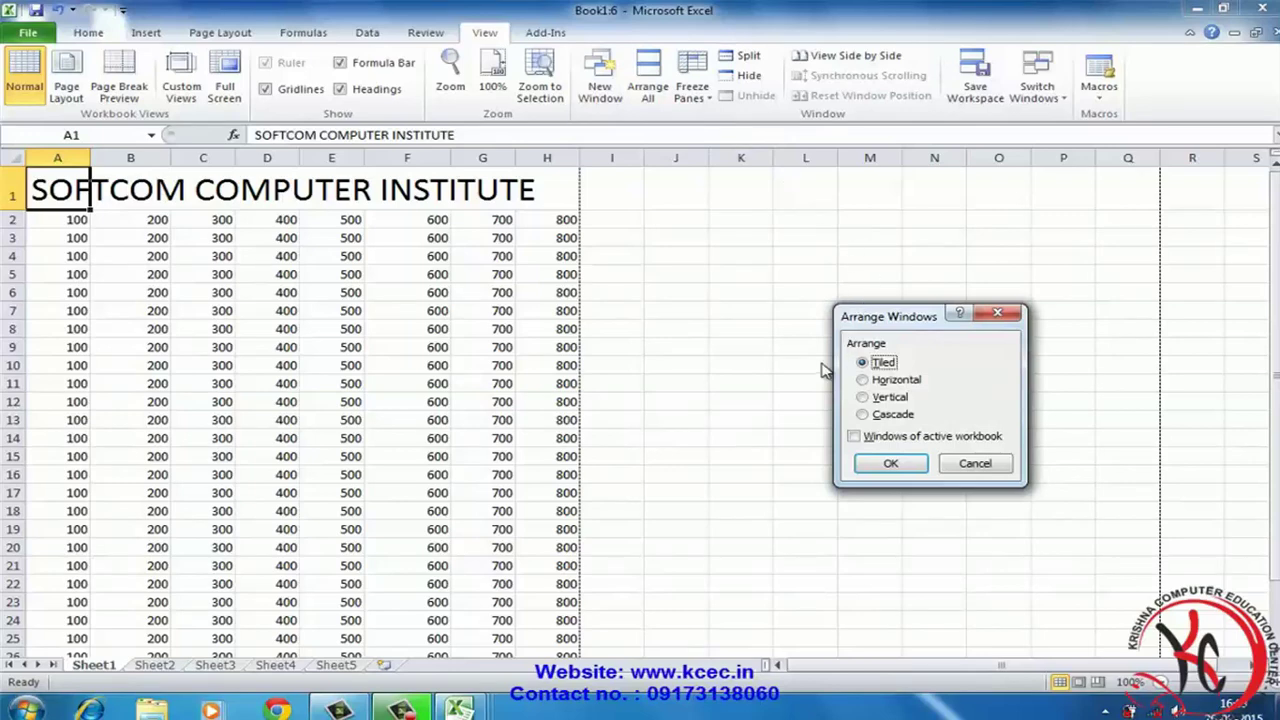
left_click(891, 464)
scroll(665, 360, "down", 8)
scroll(665, 362, "up", 9)
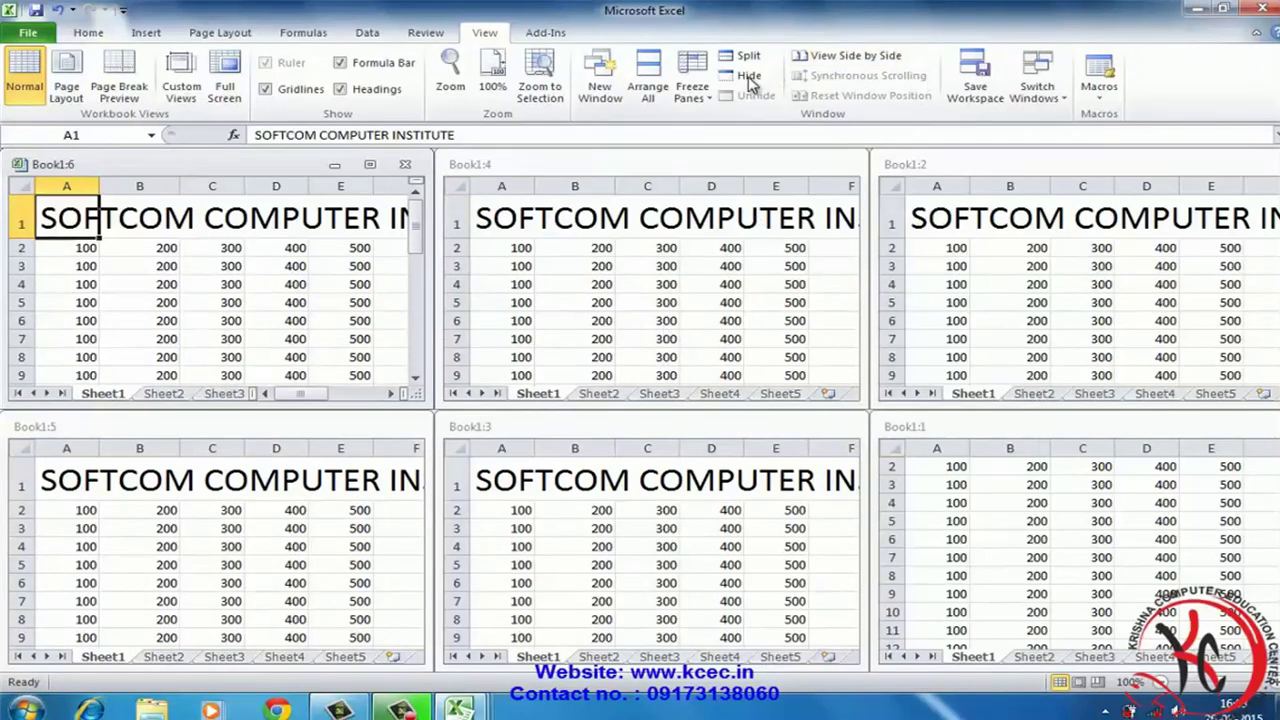
Rearrange the open workbook windows with the Horizontal option
left_click(648, 80)
left_click(882, 381)
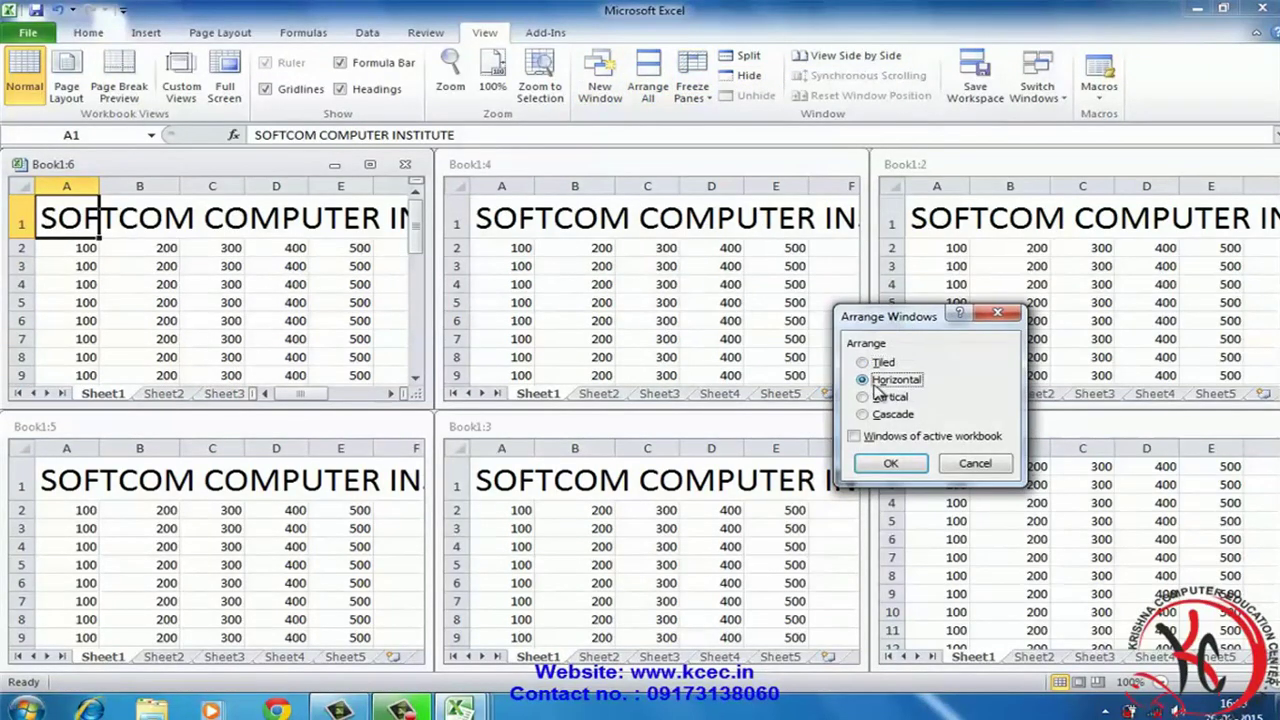
left_click(890, 463)
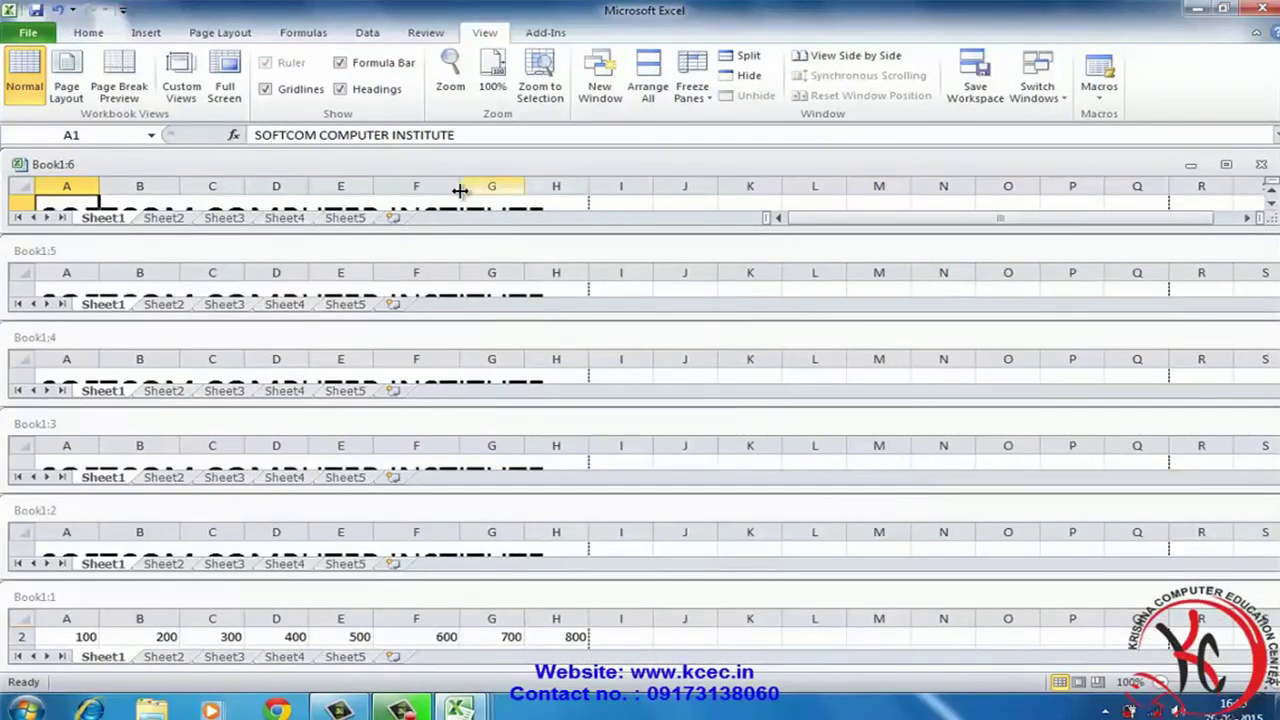
Rearrange the open workbook windows with the Vertical option
left_click(662, 102)
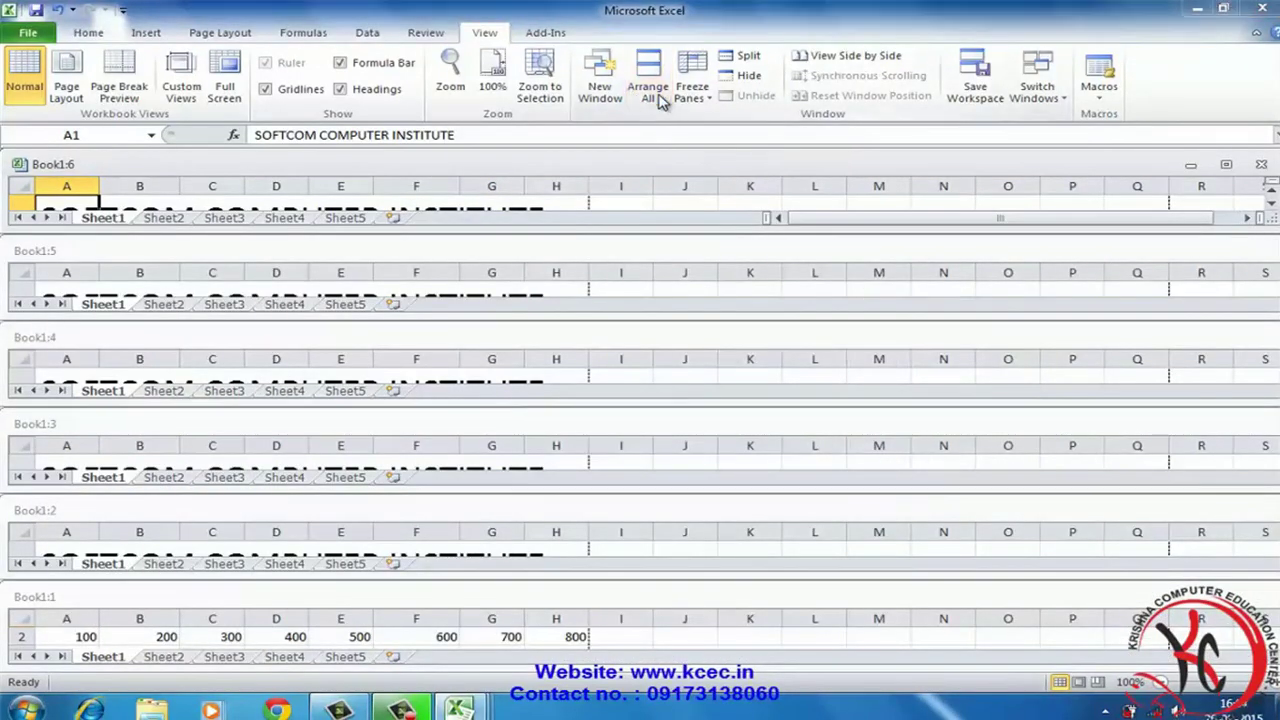
left_click(865, 397)
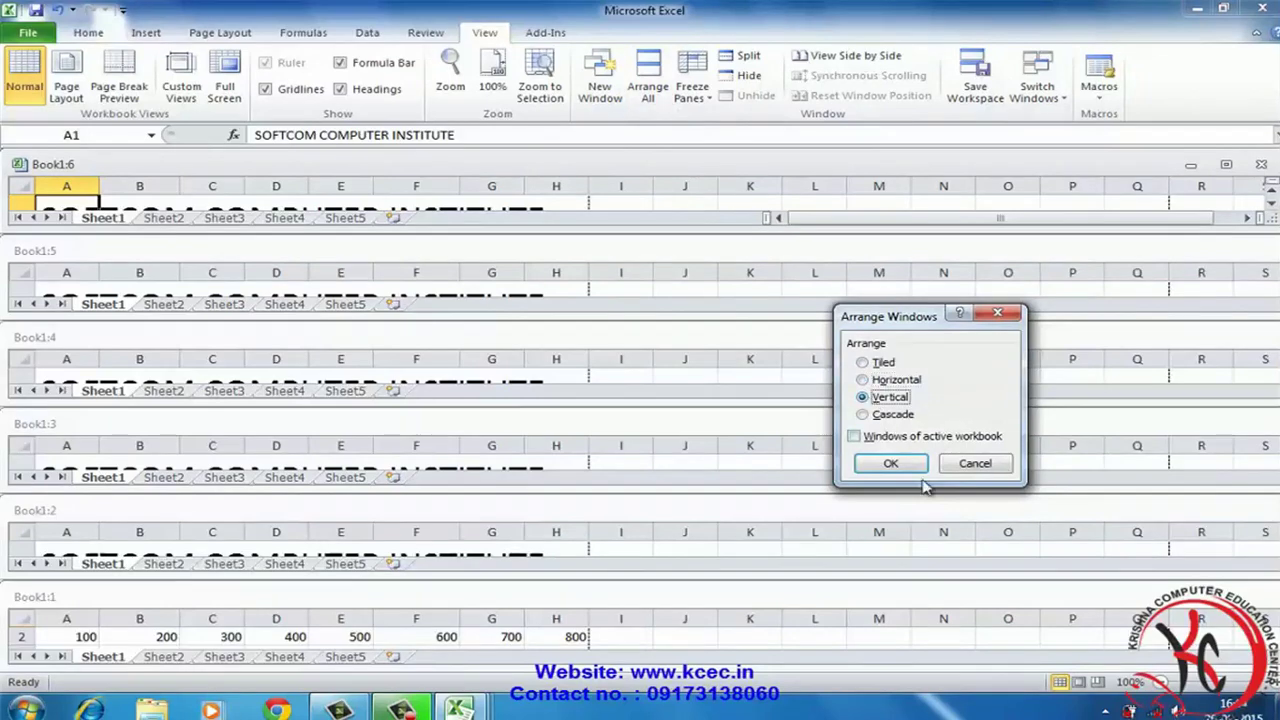
left_click(892, 464)
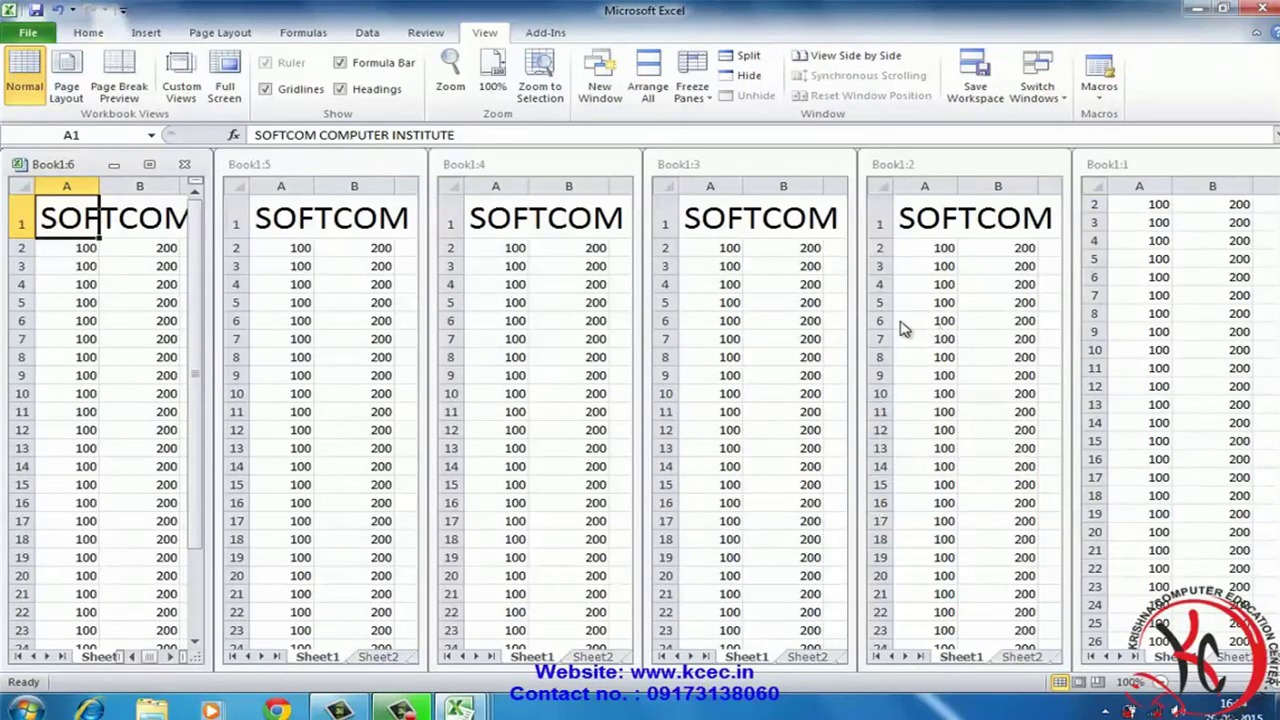
Rearrange the open workbook windows with the Cascade option
left_click(650, 100)
left_click(864, 414)
left_click(891, 463)
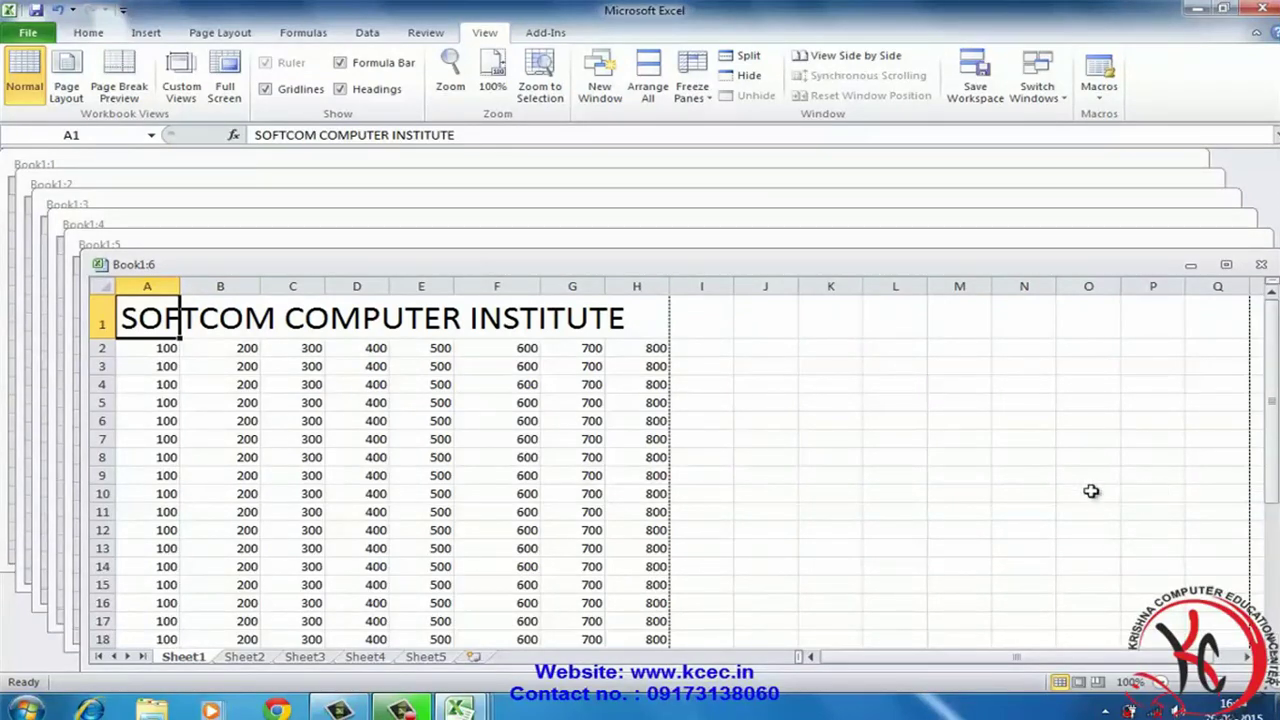
Close the windows Book1:6, Book1:5 and Book1:4, and view the list of windows still open without switching
left_click(1262, 266)
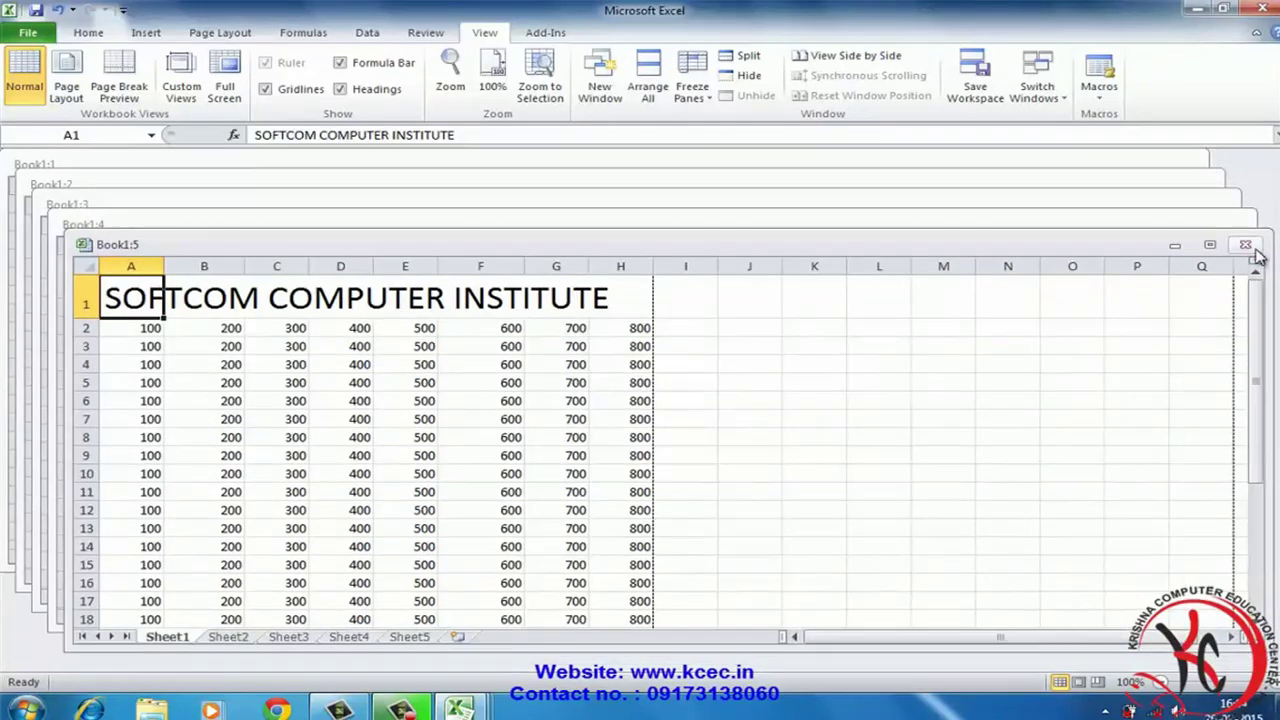
left_click(1245, 245)
left_click(1230, 225)
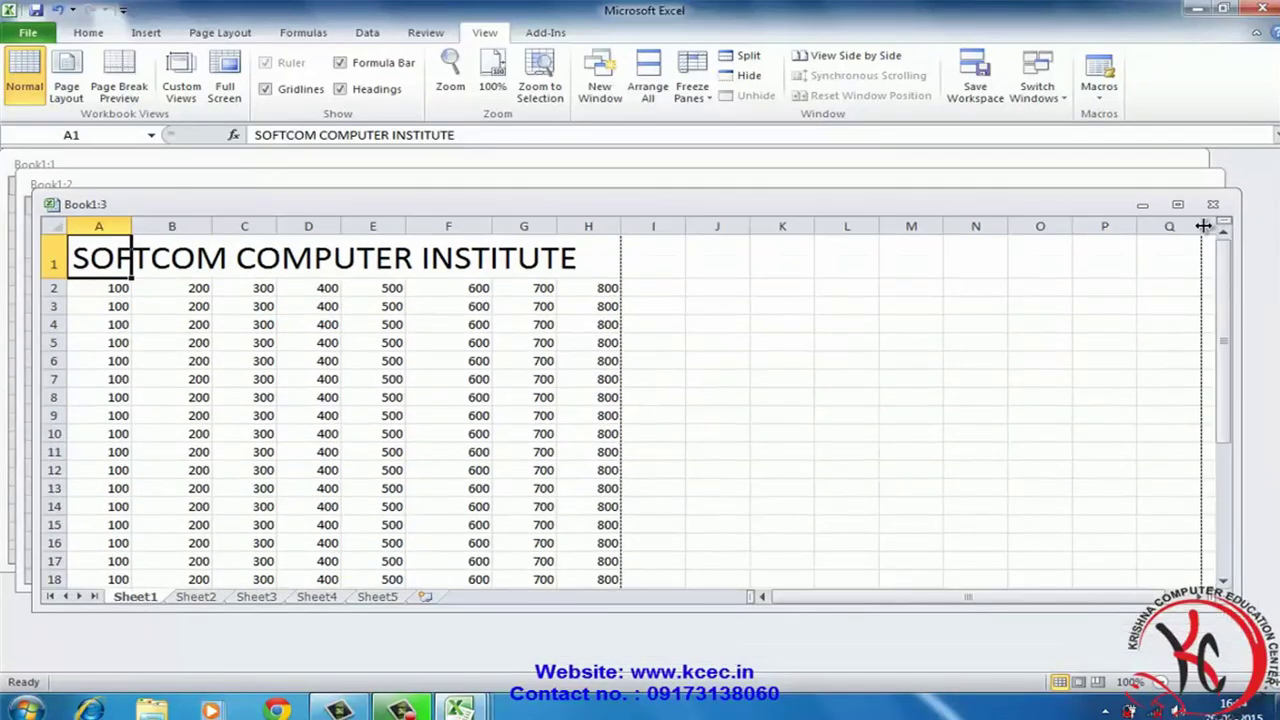
left_click(1048, 97)
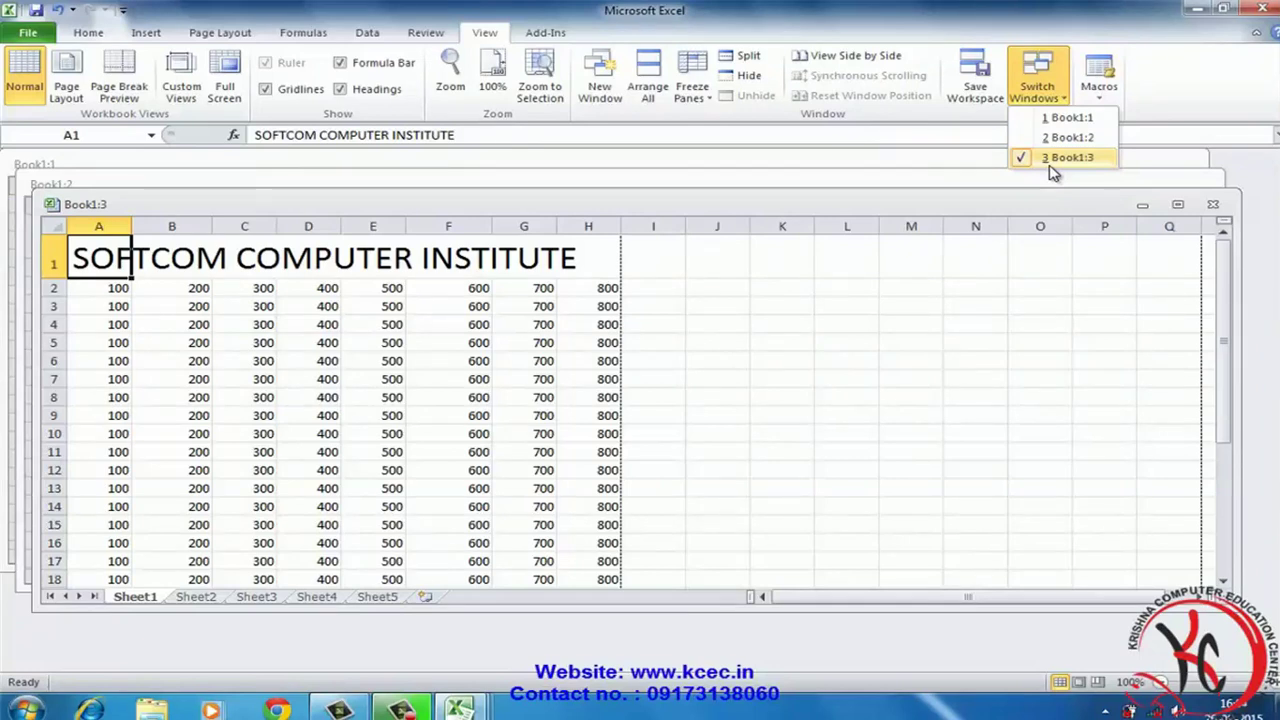
left_click(807, 299)
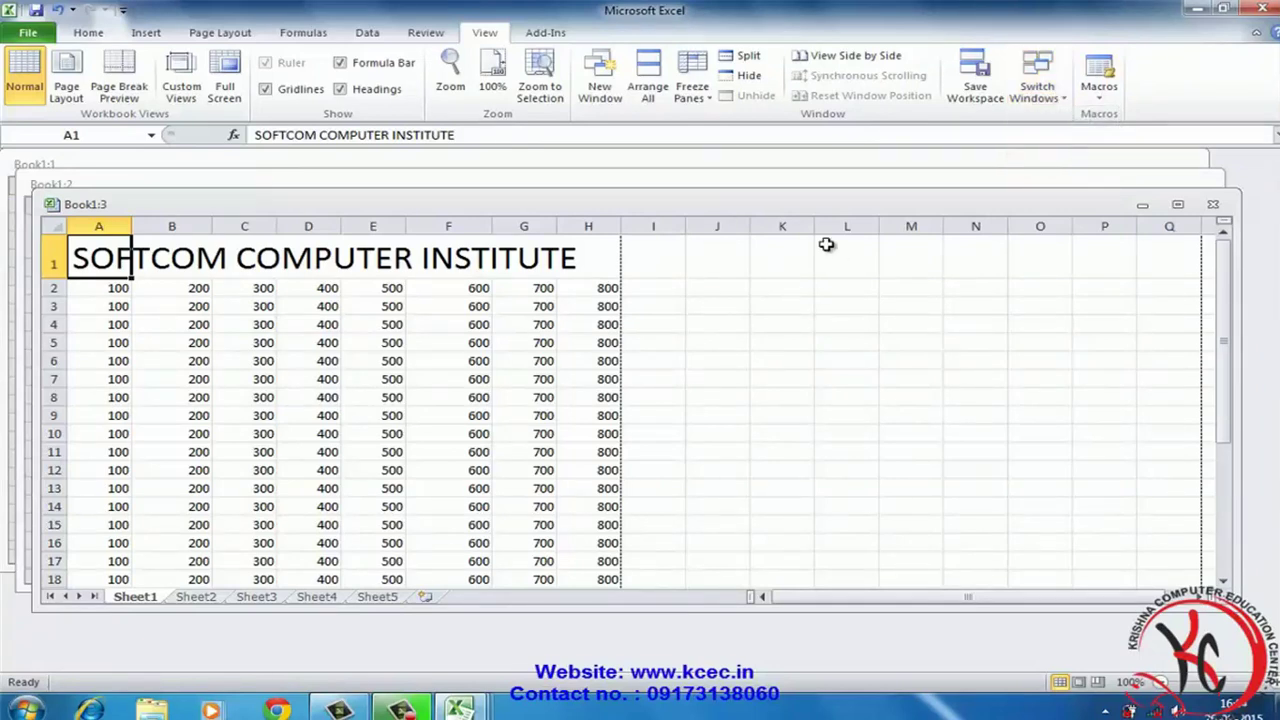
Close the windows Book1:3 and Book1:2, and maximize the remaining Book1 window
left_click(1212, 204)
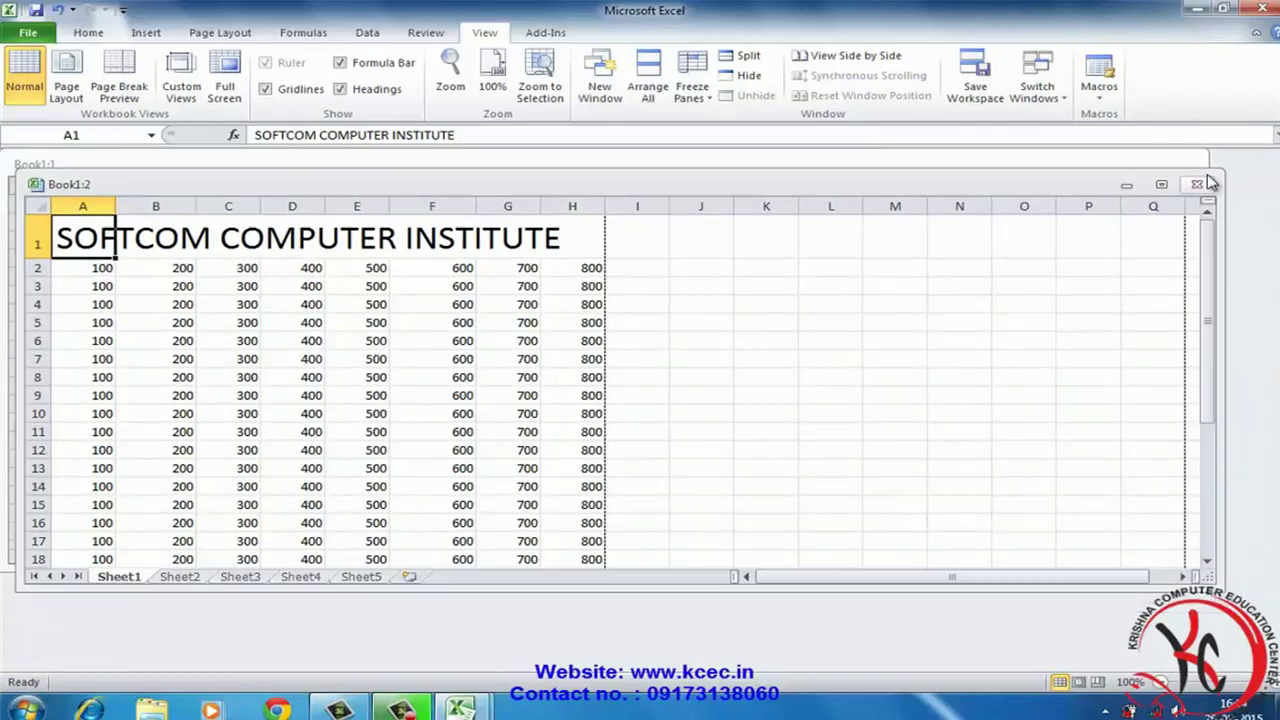
left_click(1198, 186)
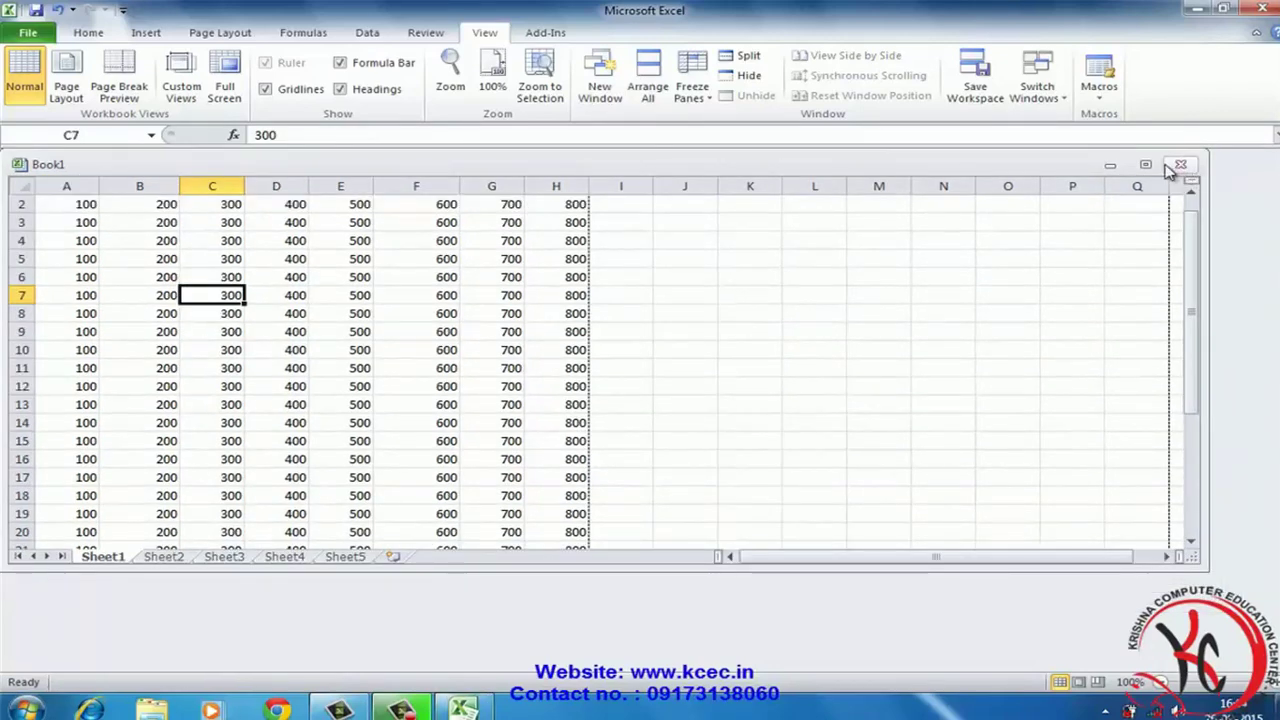
left_click(1145, 164)
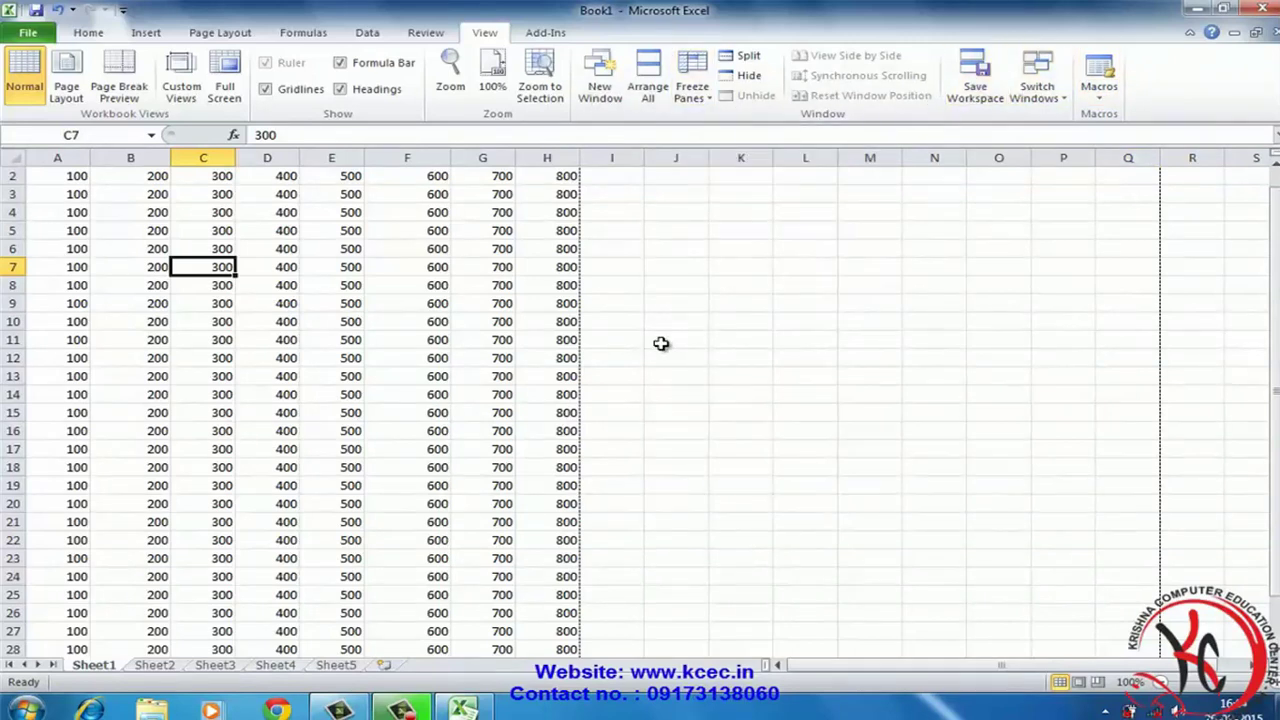
Look through the worksheet from the title row past the last data row, keeping the current Windows color scheme when asked
scroll(661, 343, "up", 1)
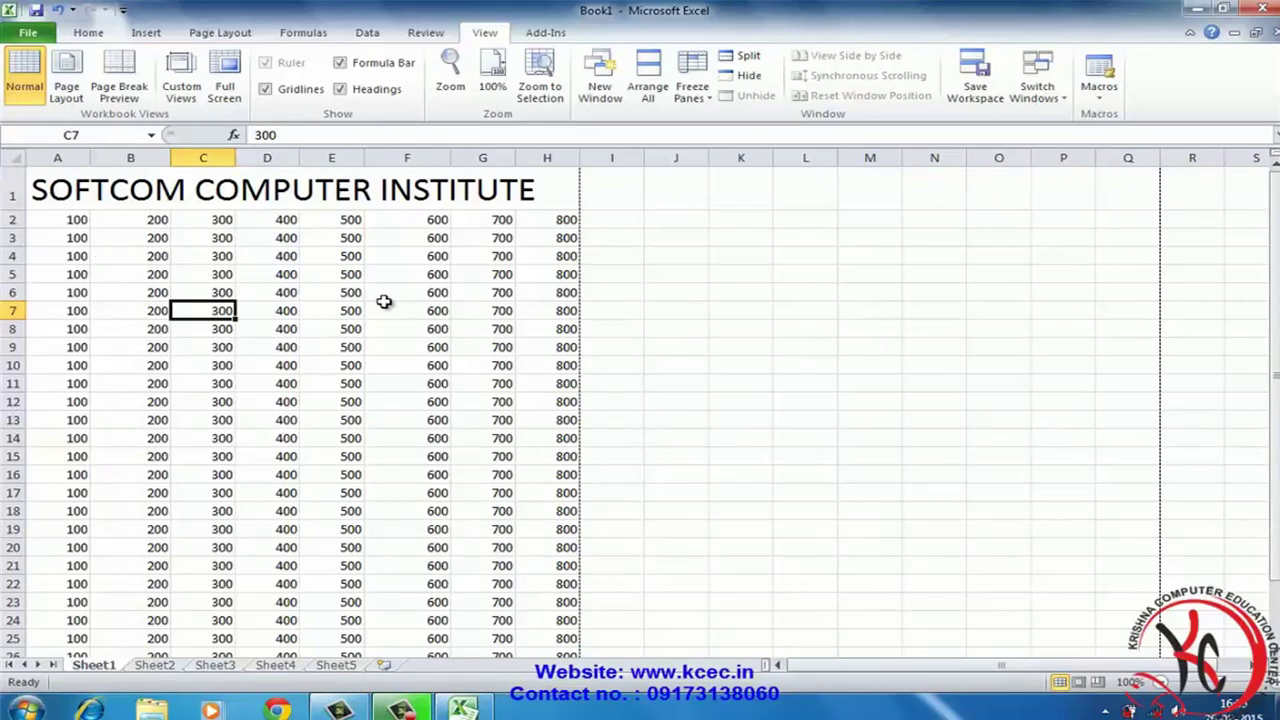
scroll(385, 303, "down", 11)
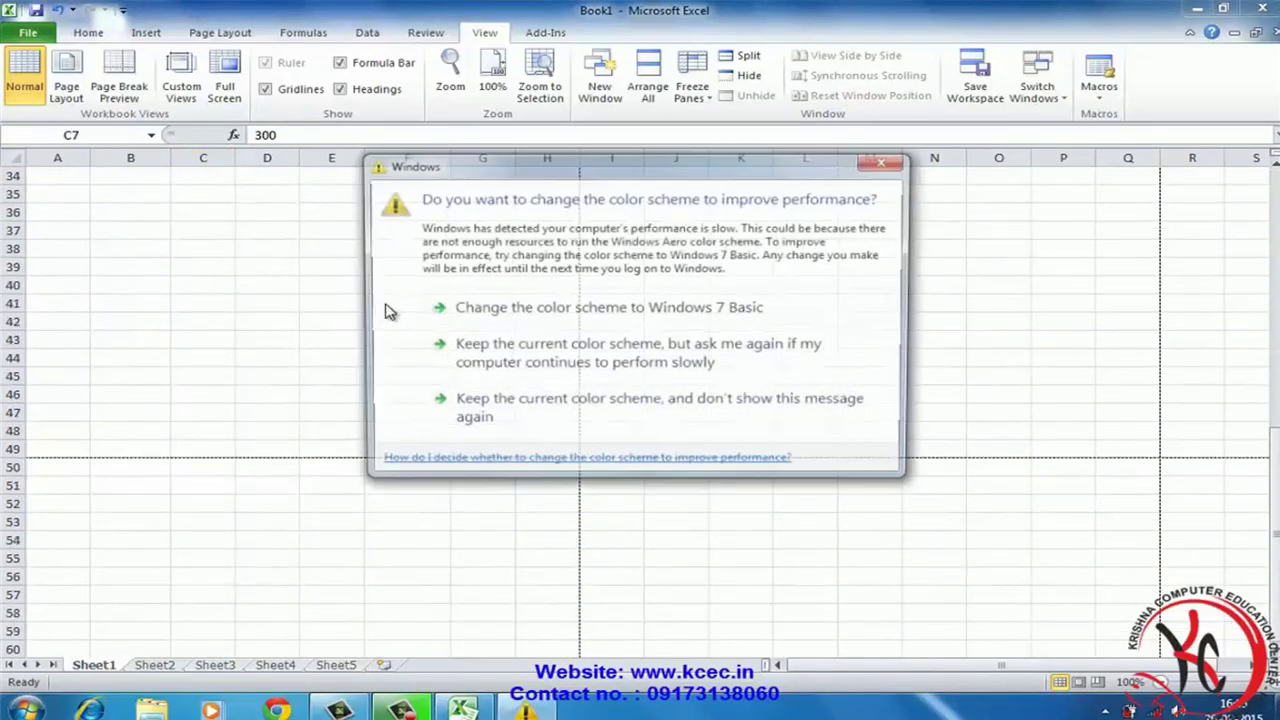
left_click(578, 360)
scroll(369, 420, "up", 11)
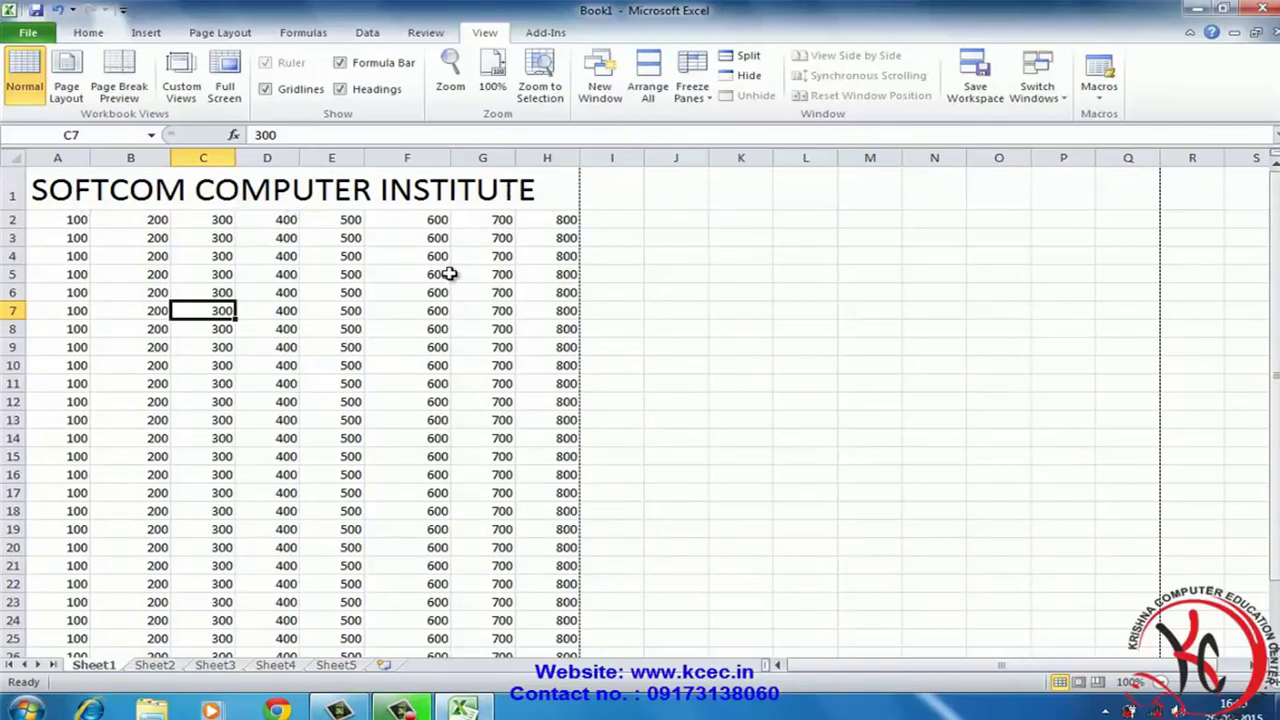
scroll(459, 292, "down", 3)
scroll(459, 292, "down", 5)
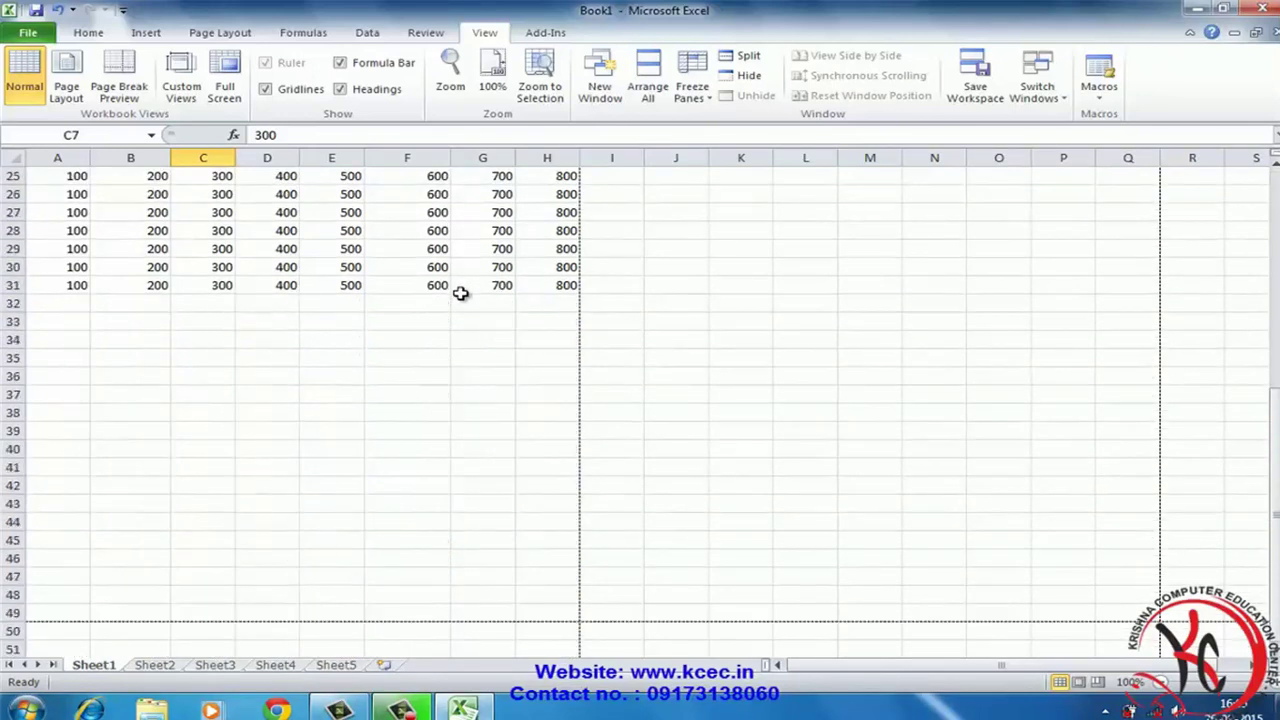
scroll(459, 292, "up", 8)
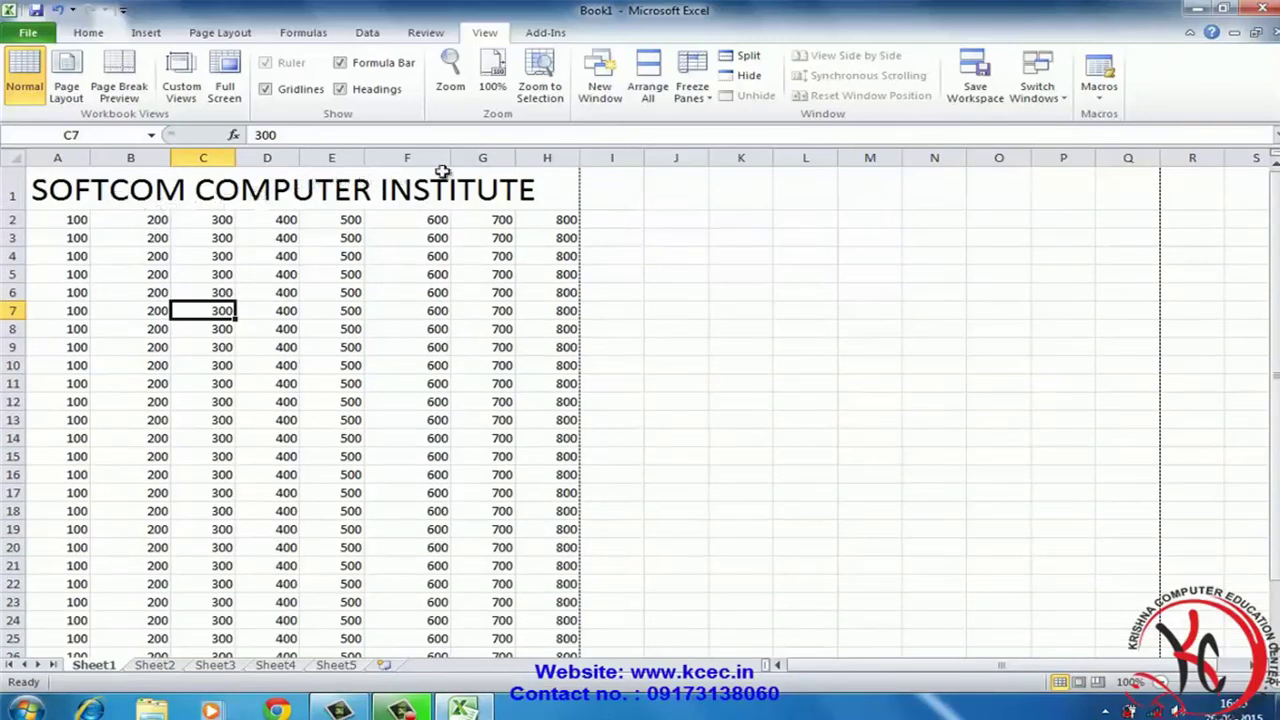
Select the title row range A1:H1, freeze the worksheet's top row and select cell K7
left_click(152, 195)
left_click_drag(62, 195, 289, 203)
left_click_drag(180, 191, 410, 192)
left_click(770, 240)
left_click_drag(51, 186, 576, 165)
left_click(689, 96)
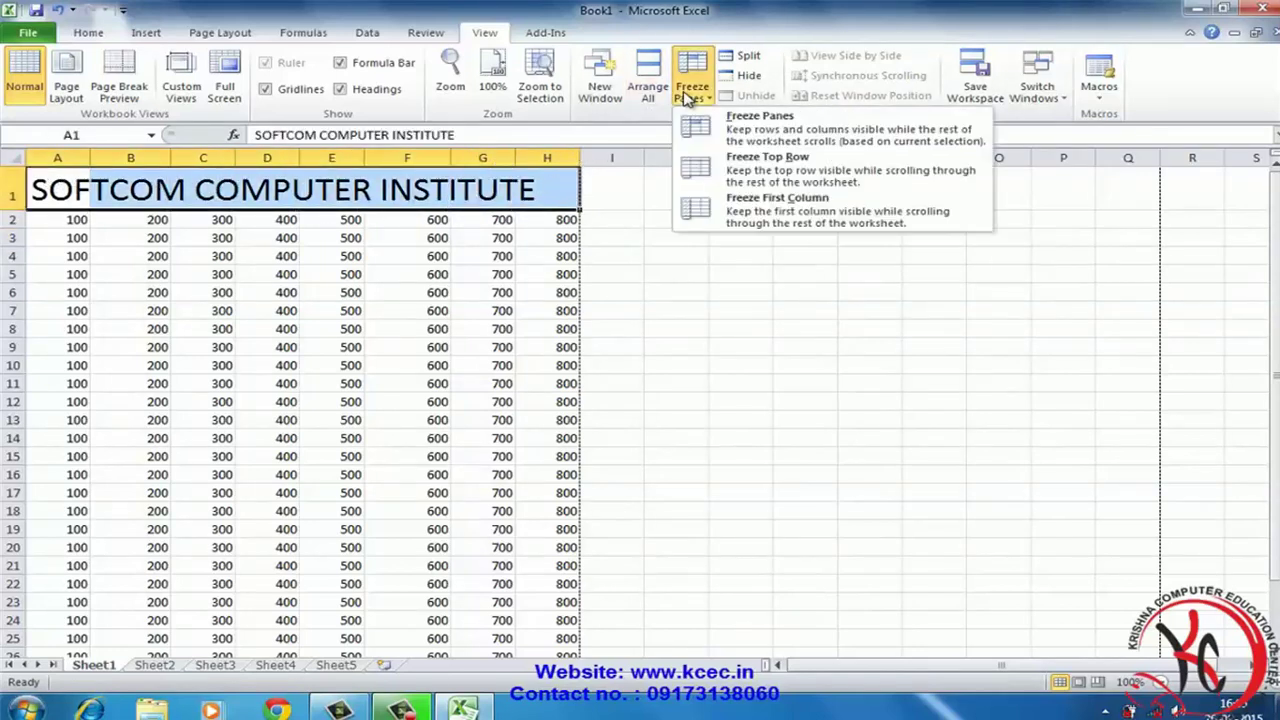
left_click(760, 165)
left_click(723, 315)
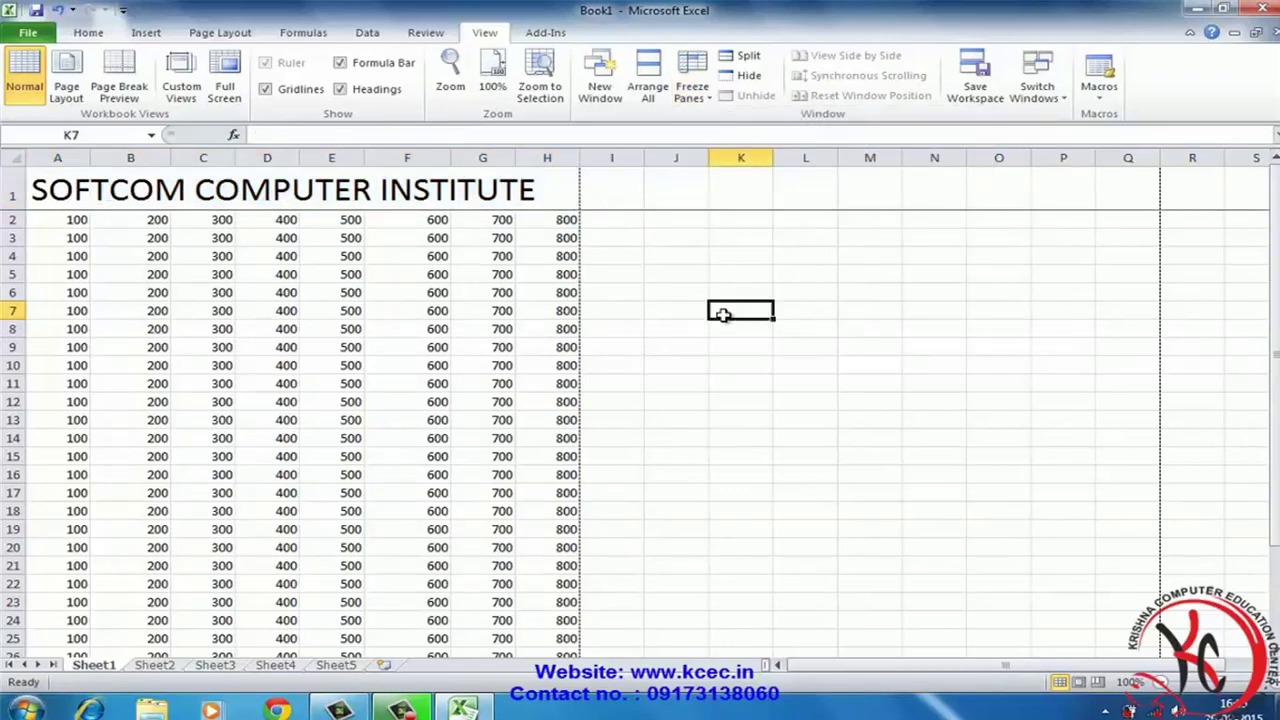
Check the frozen title row by going far down the worksheet and back to the first data rows
scroll(530, 327, "down", 20)
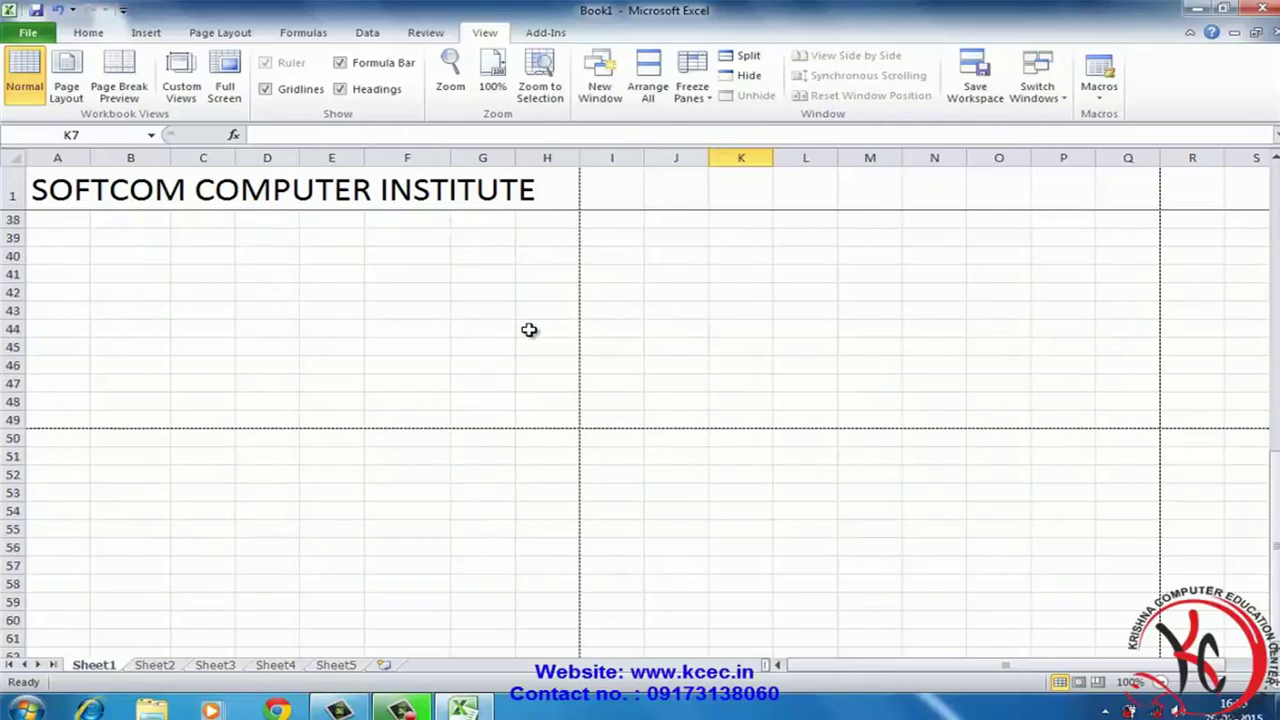
scroll(525, 332, "down", 20)
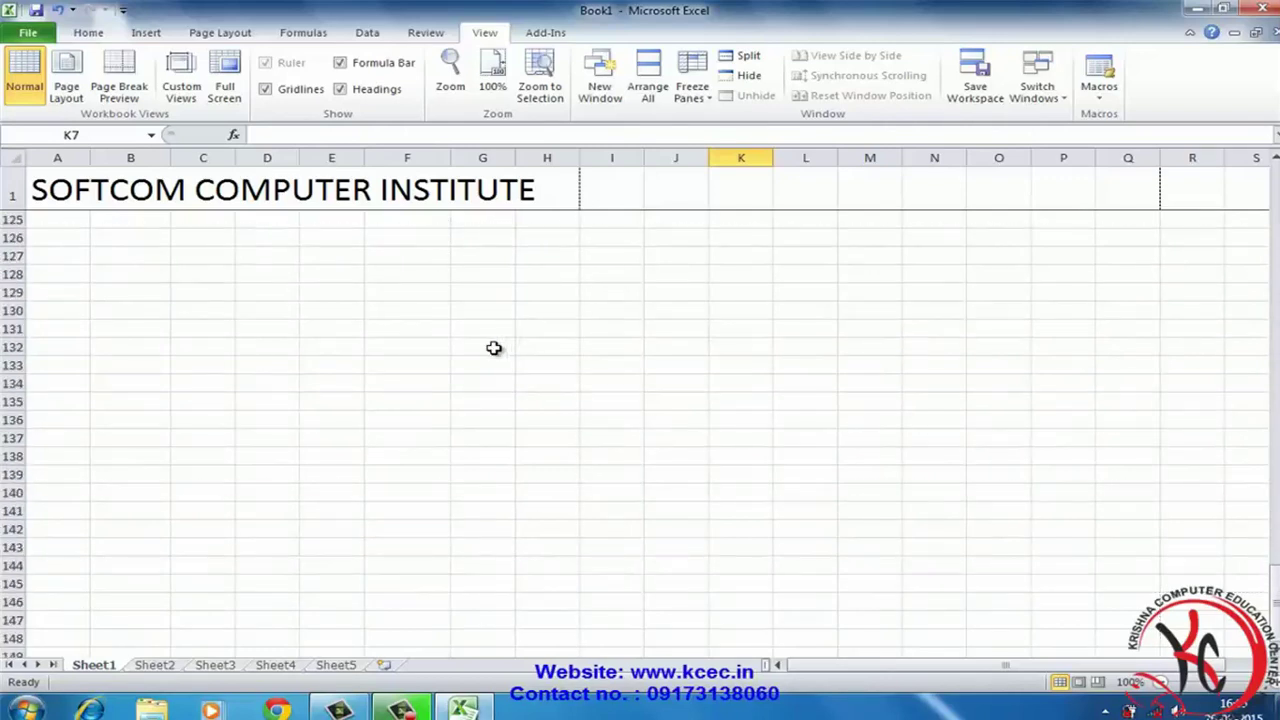
scroll(490, 345, "down", 17)
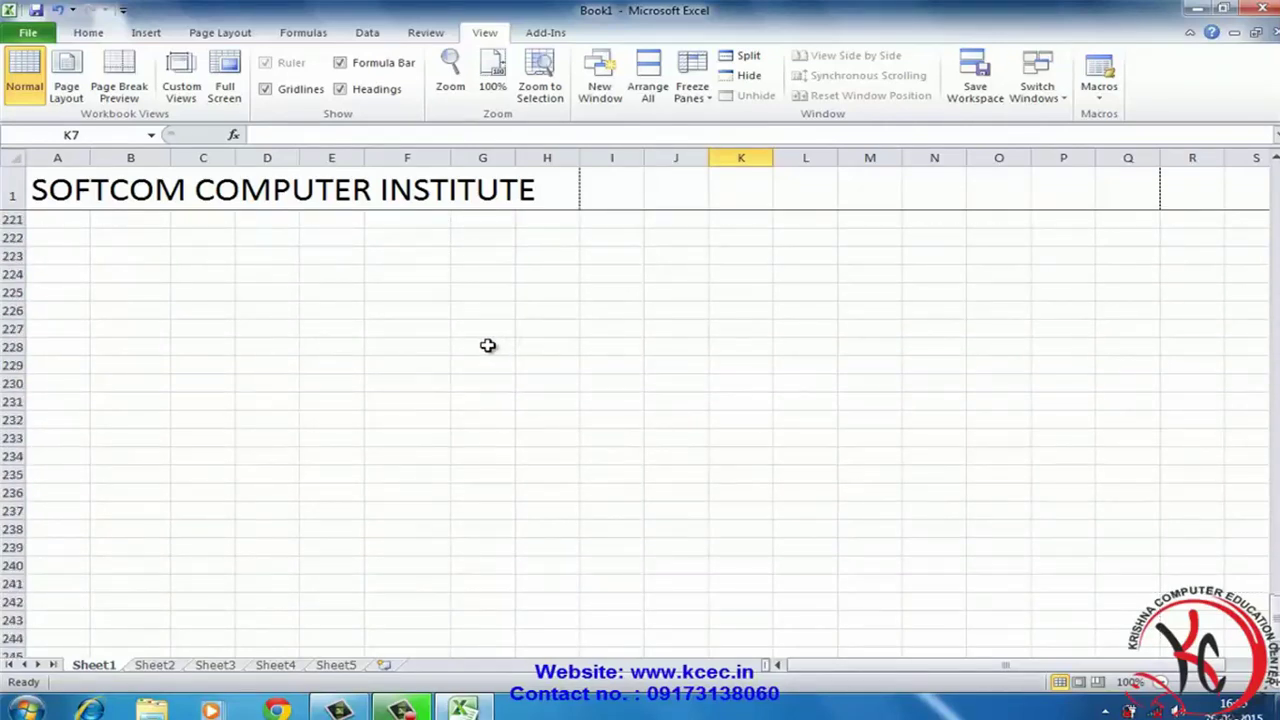
scroll(476, 415, "up", 20)
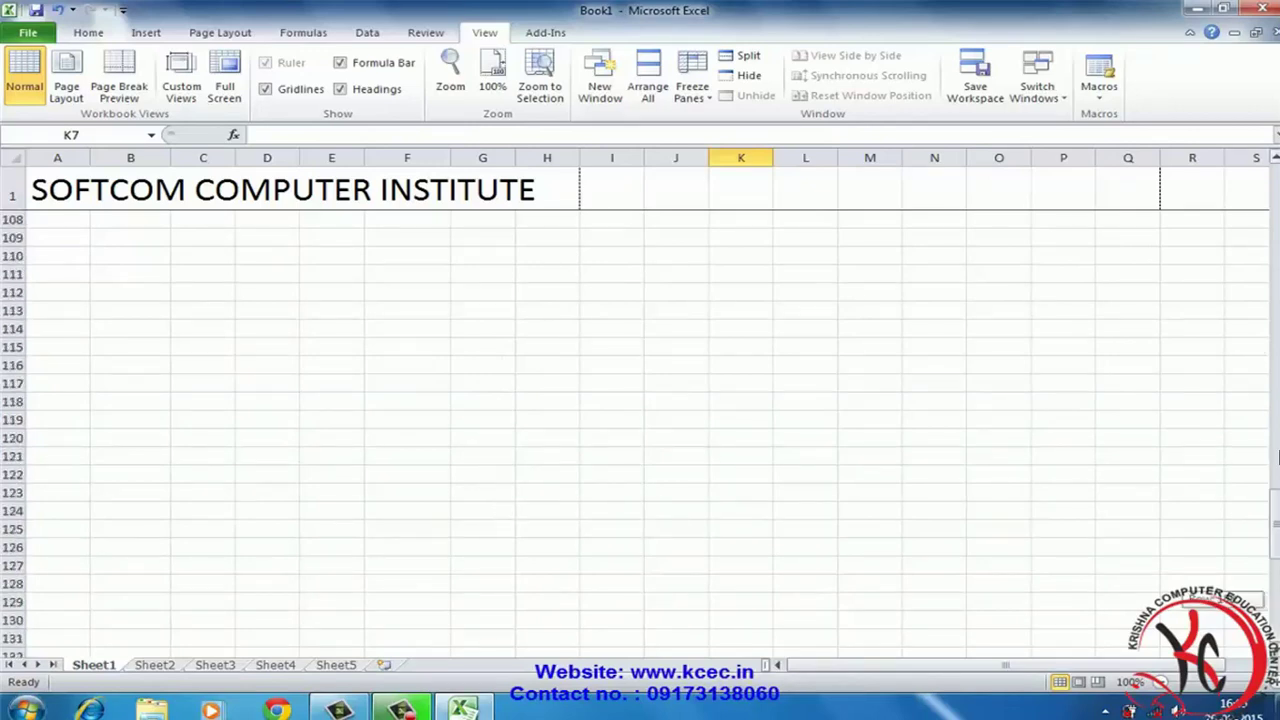
scroll(38, 231, "up", 20)
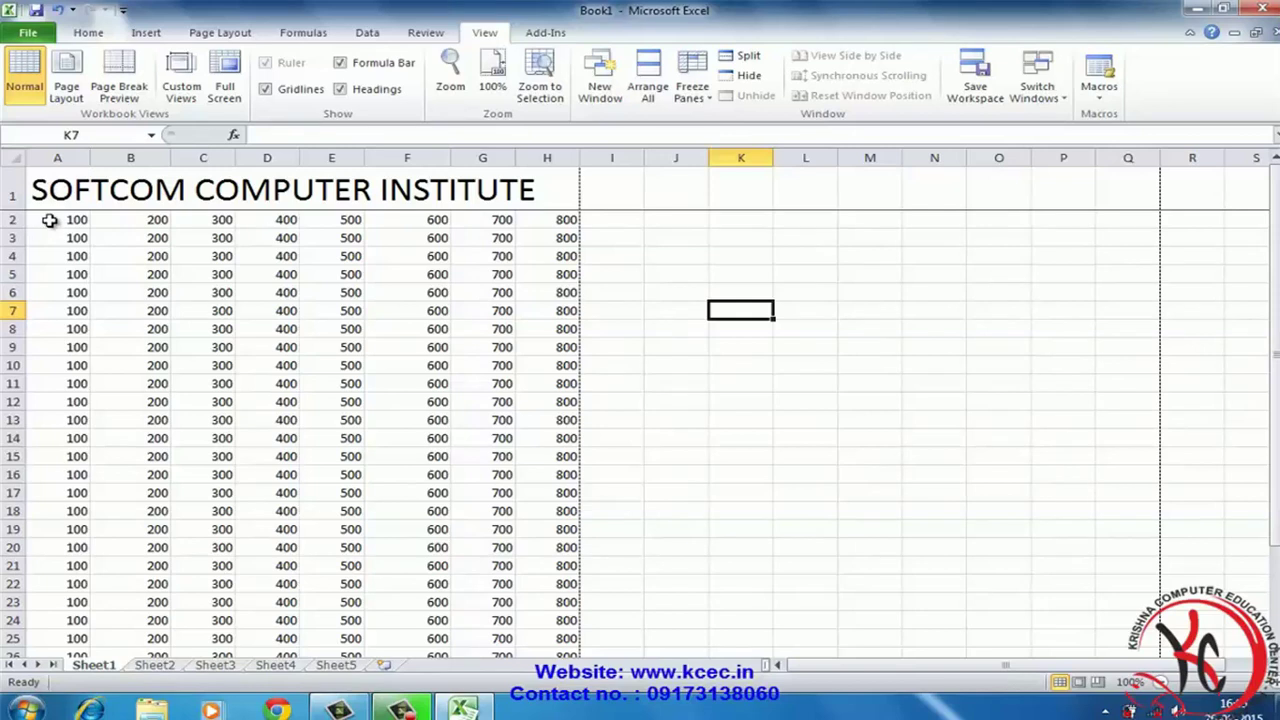
Freeze the first column instead of the top row, and check it against the far columns of the sheet
left_click(702, 100)
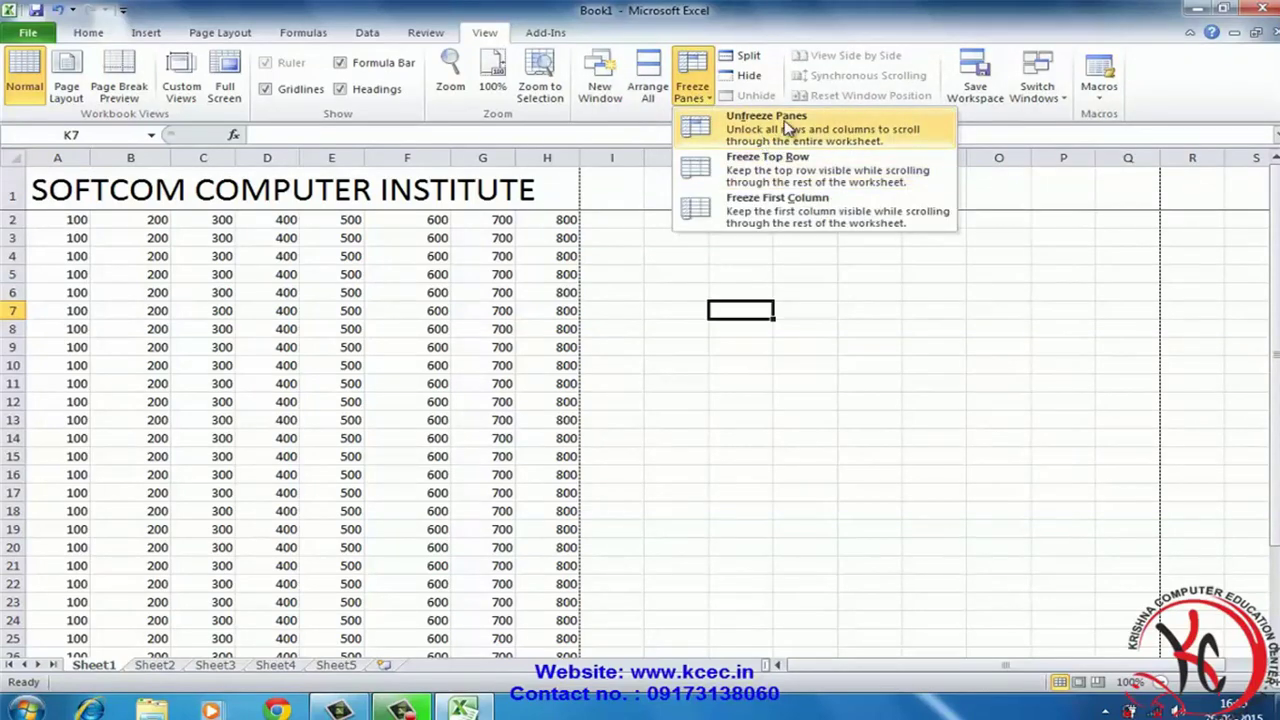
left_click(785, 207)
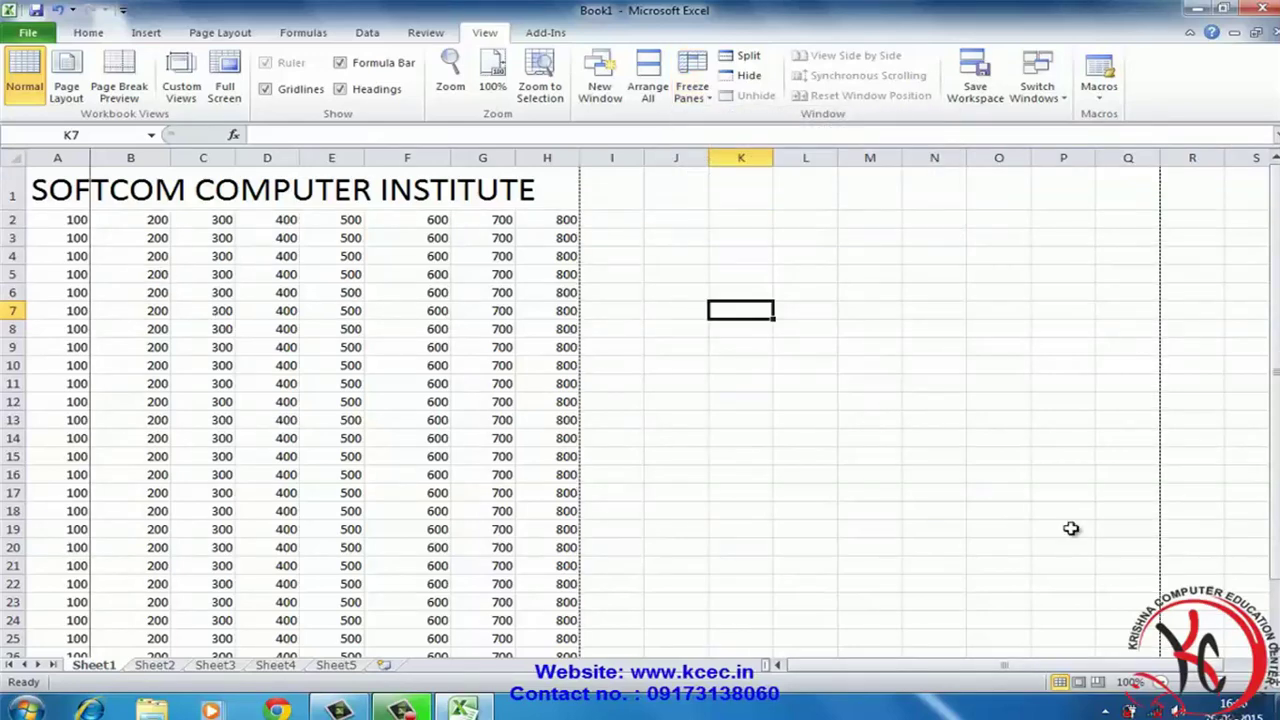
scroll(680, 400, "right", 10)
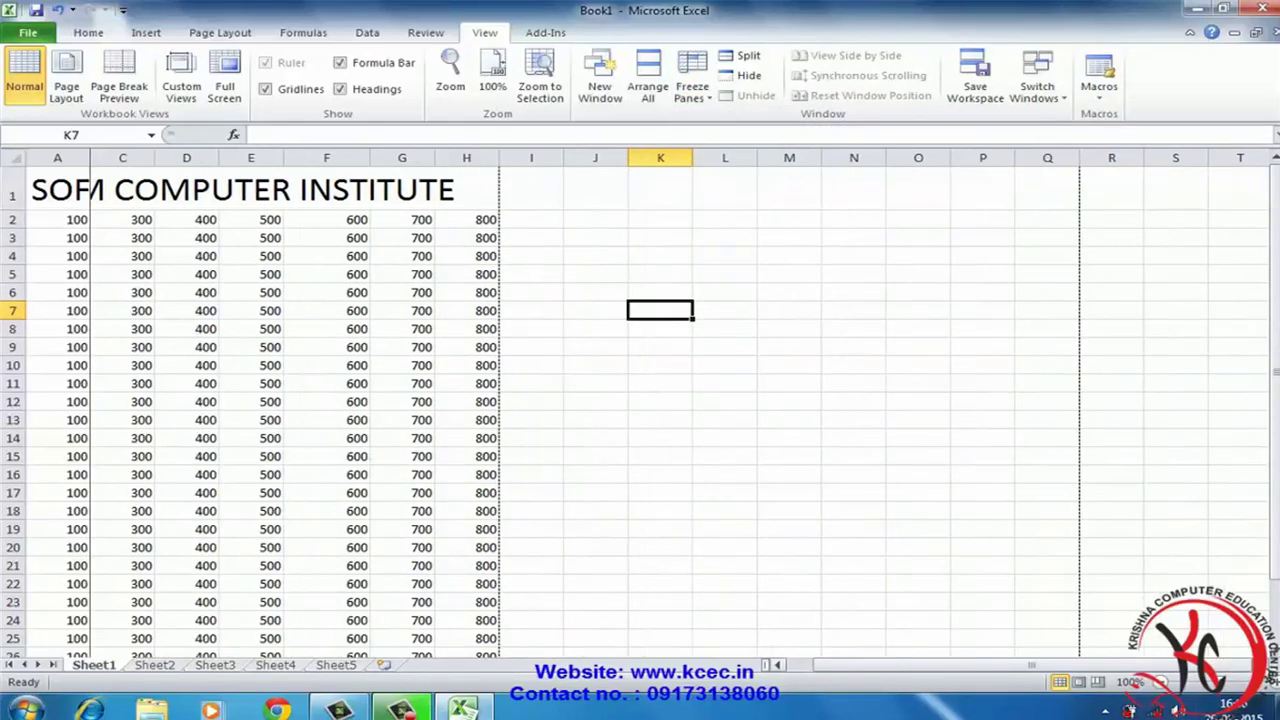
scroll(680, 400, "right", 1)
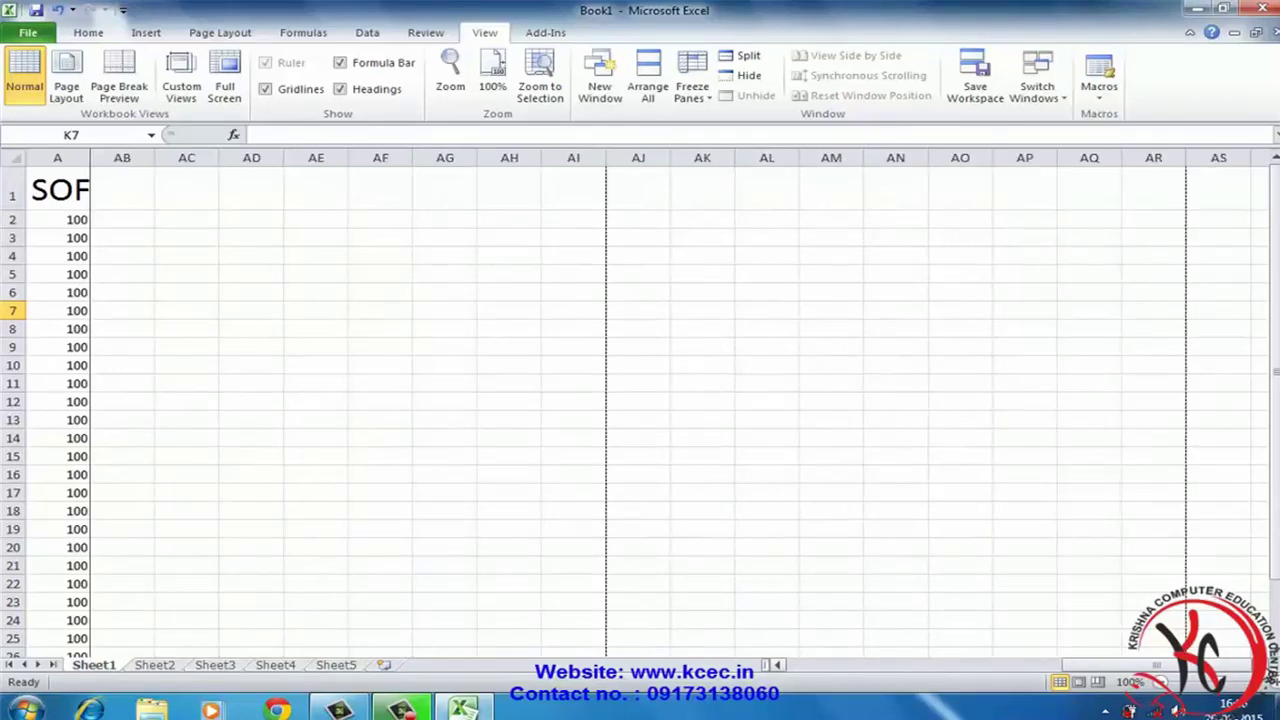
Return to the sheet's first columns, unfreeze the panes and select cell E8
left_click_drag(1140, 664, 815, 667)
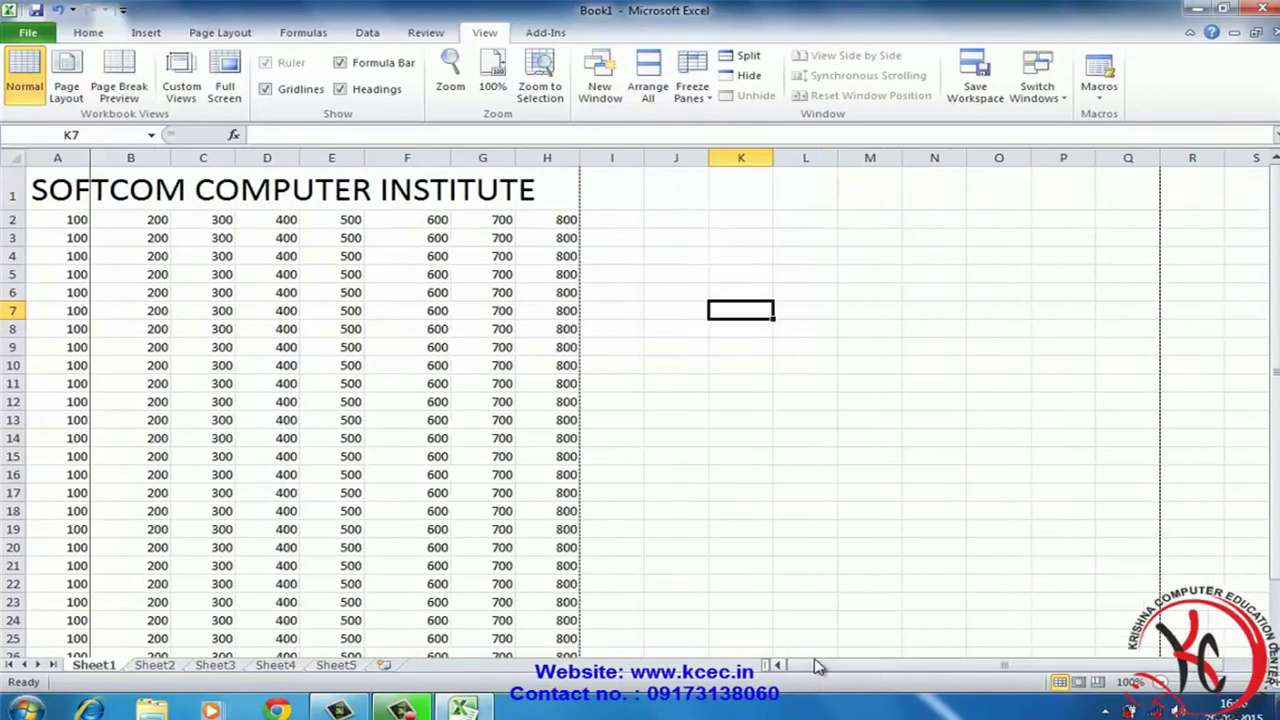
left_click(688, 100)
left_click(768, 122)
left_click(306, 327)
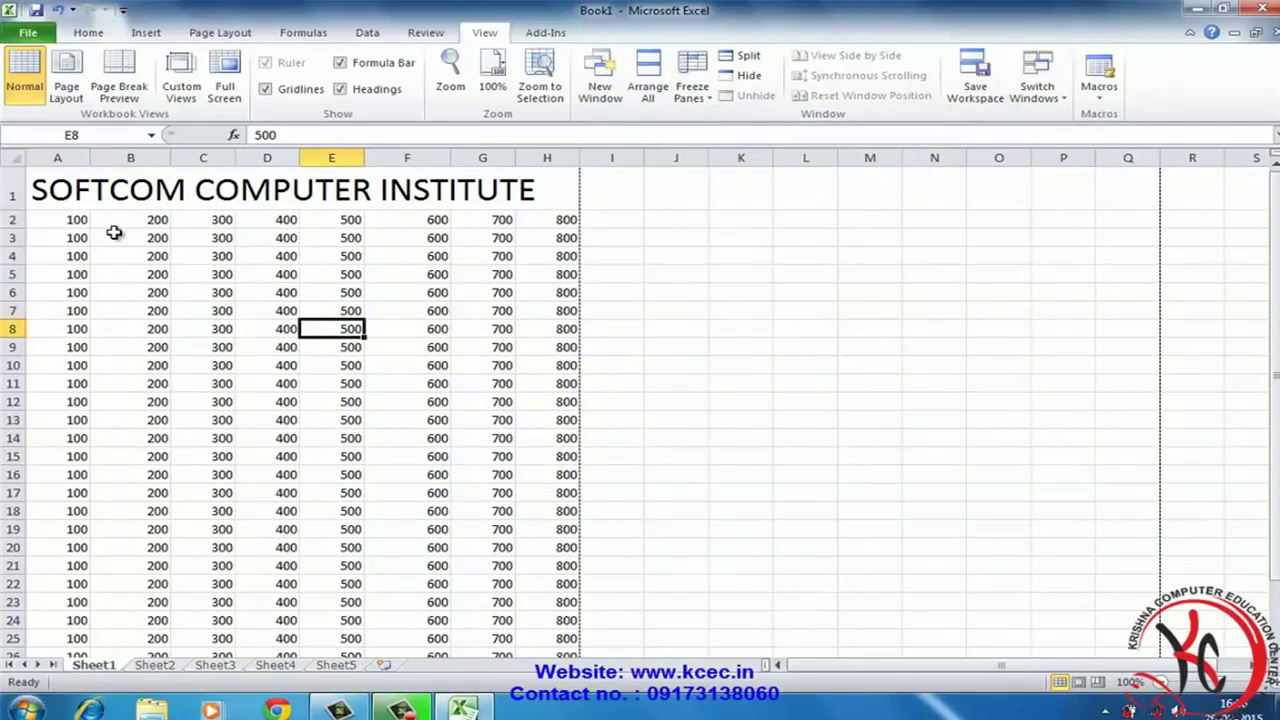
Select the range A1:H12, freeze the panes based on that selection, and select cell K15
left_click_drag(62, 200, 545, 395)
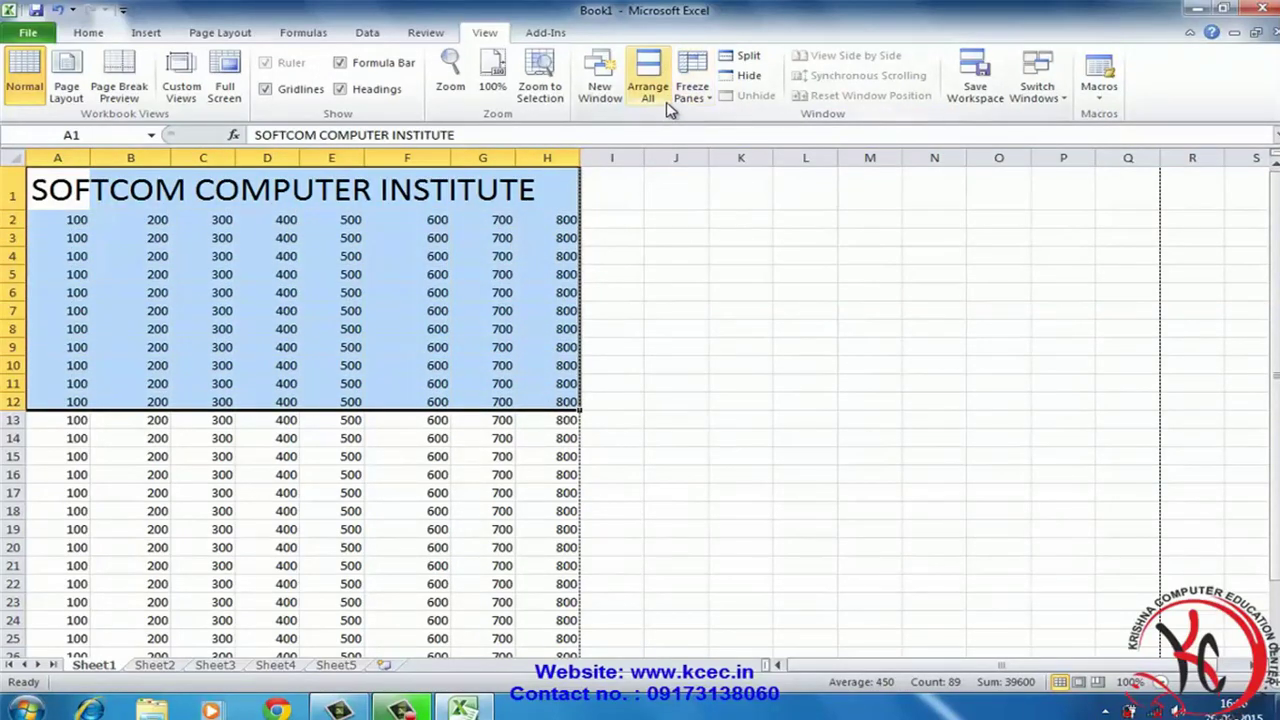
left_click(691, 88)
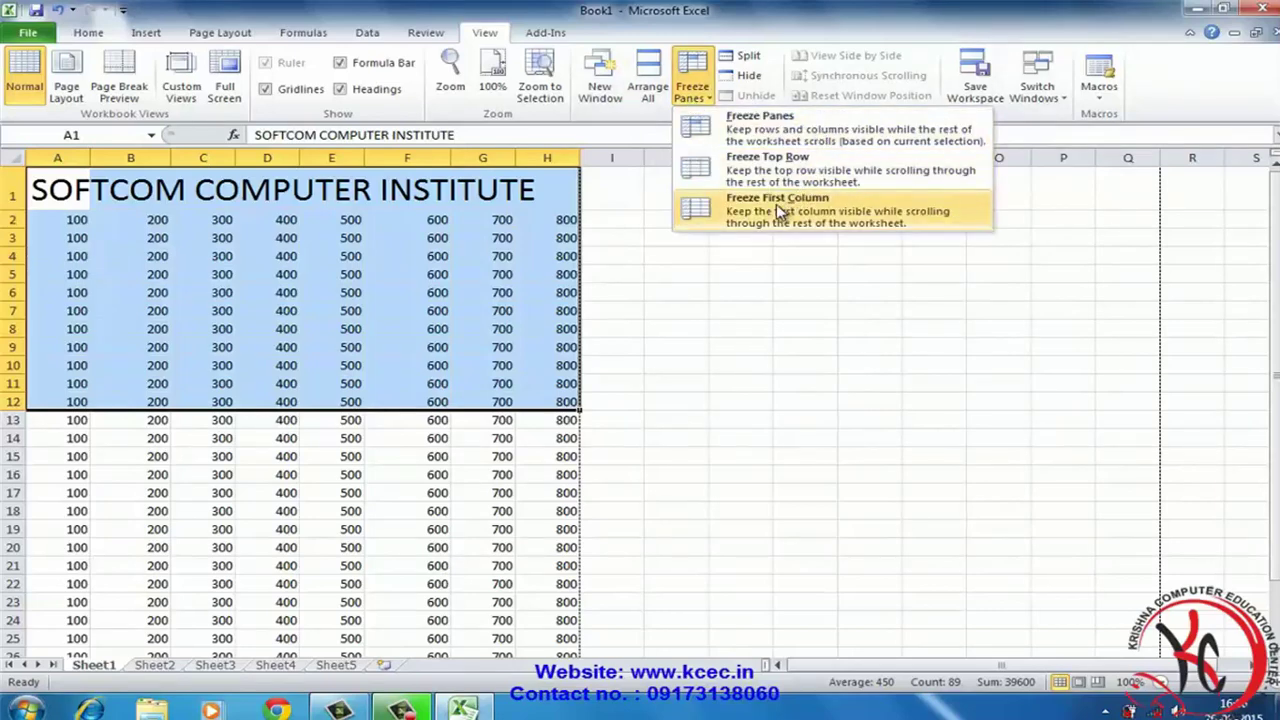
left_click(773, 129)
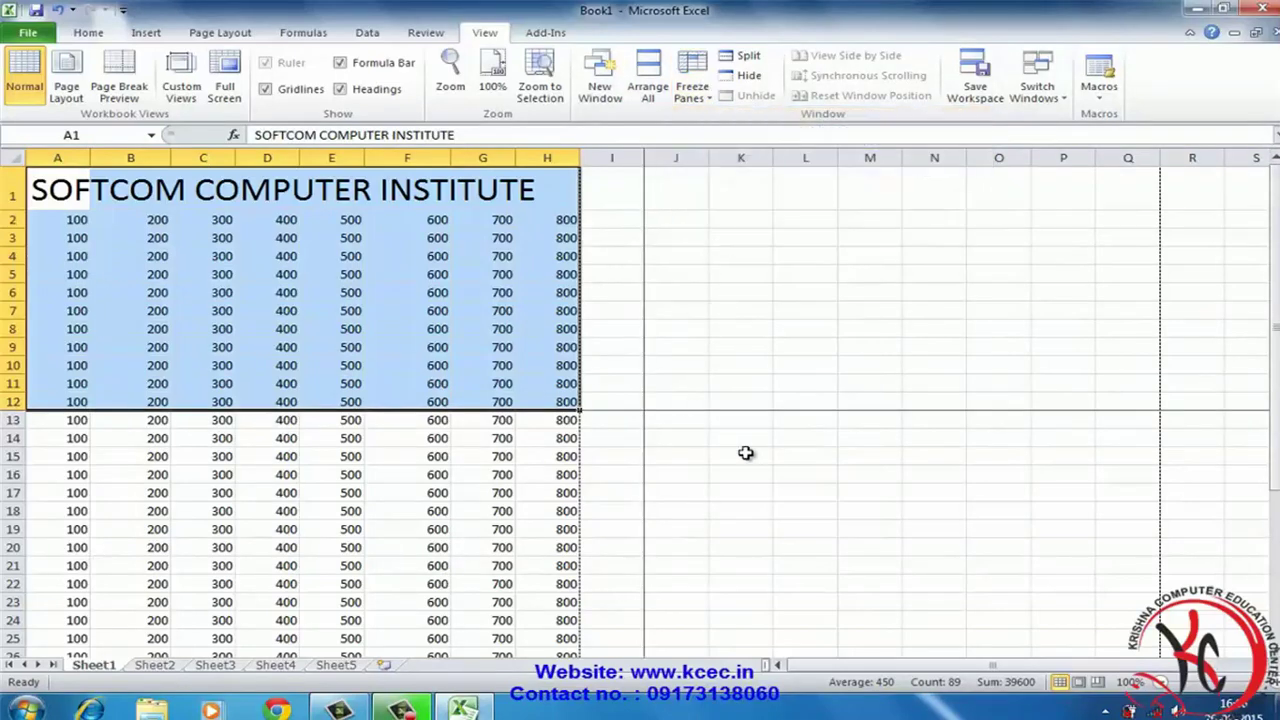
left_click(742, 454)
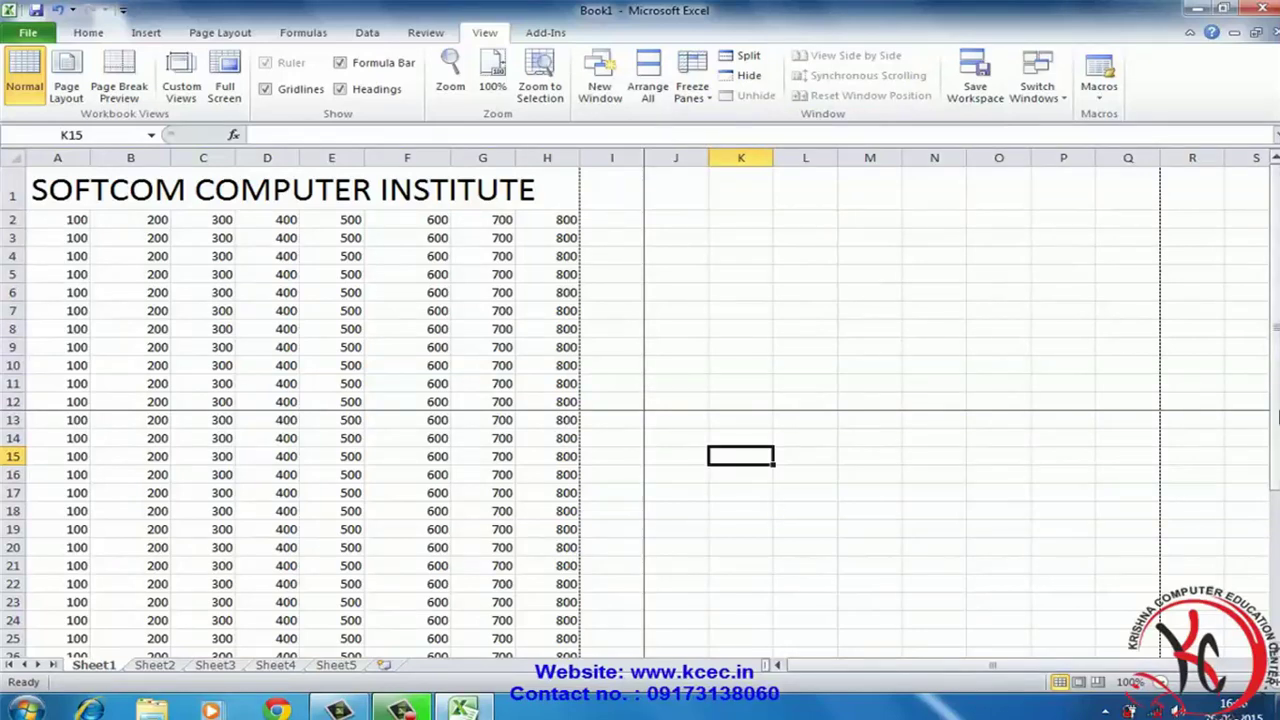
Check the frozen rows against the empty rows far down the sheet, and unfreeze the panes
left_click_drag(1277, 418, 1277, 440)
left_click(1276, 650)
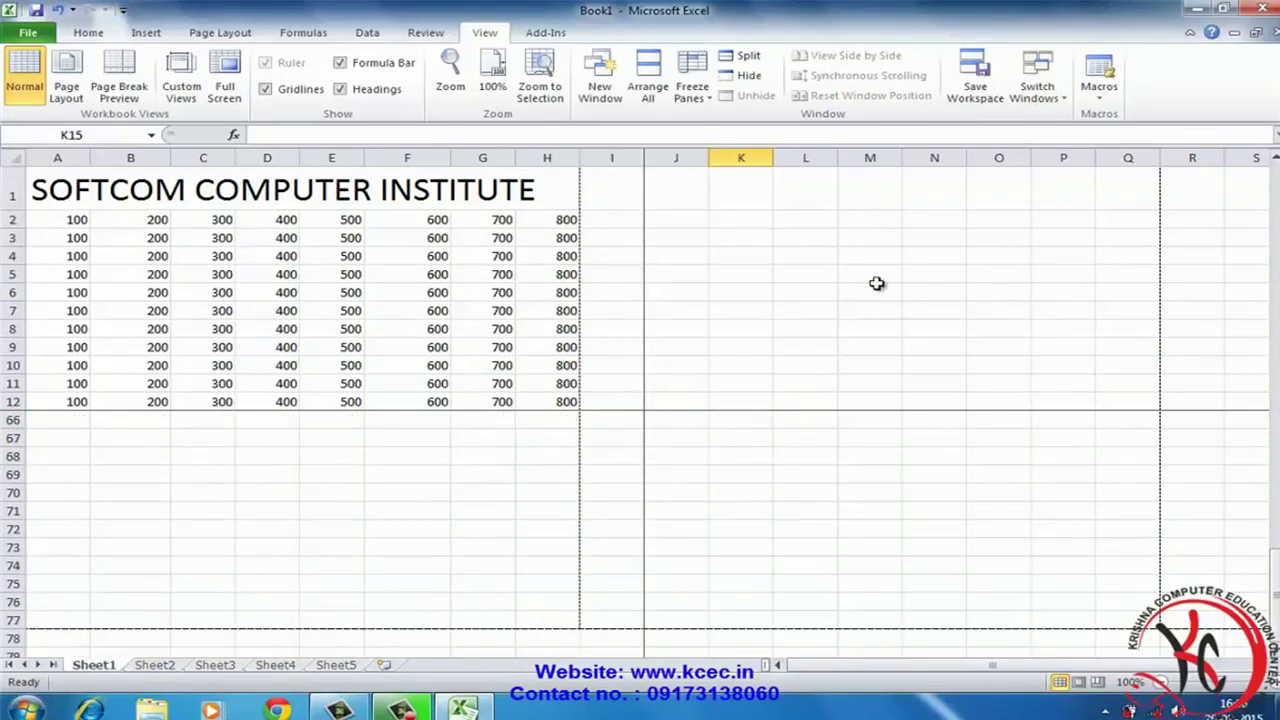
left_click(692, 90)
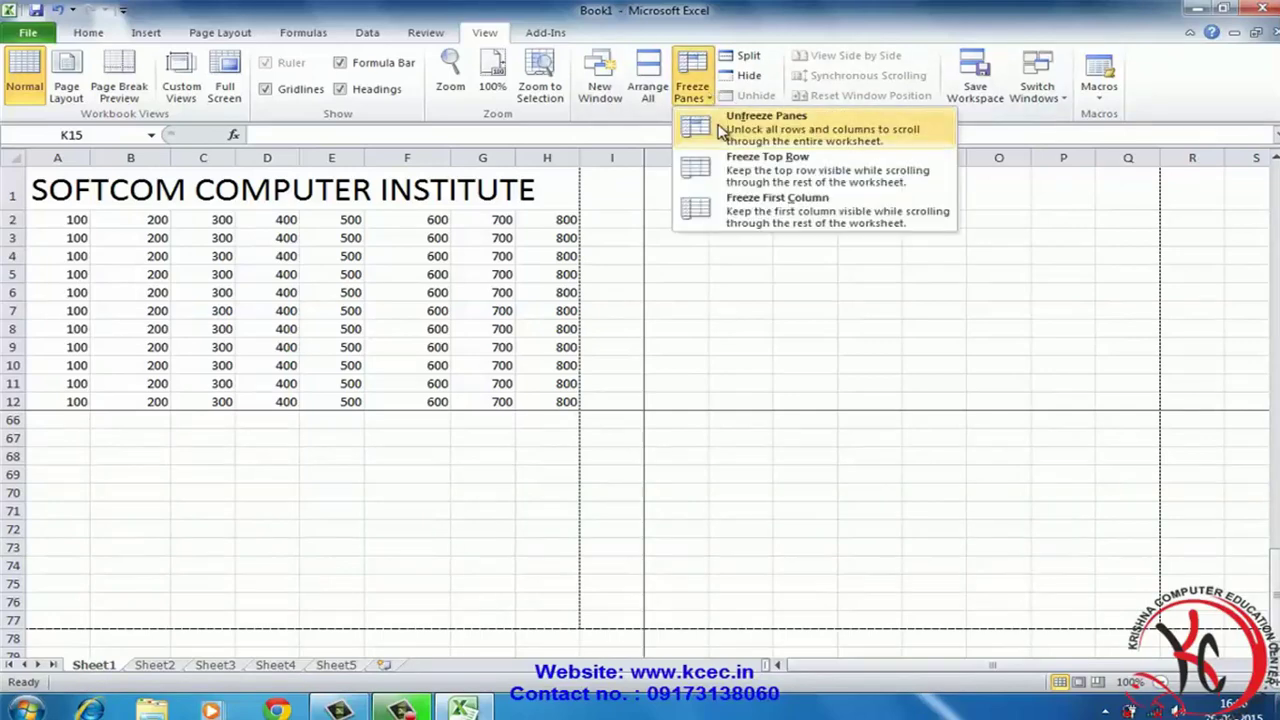
left_click(735, 130)
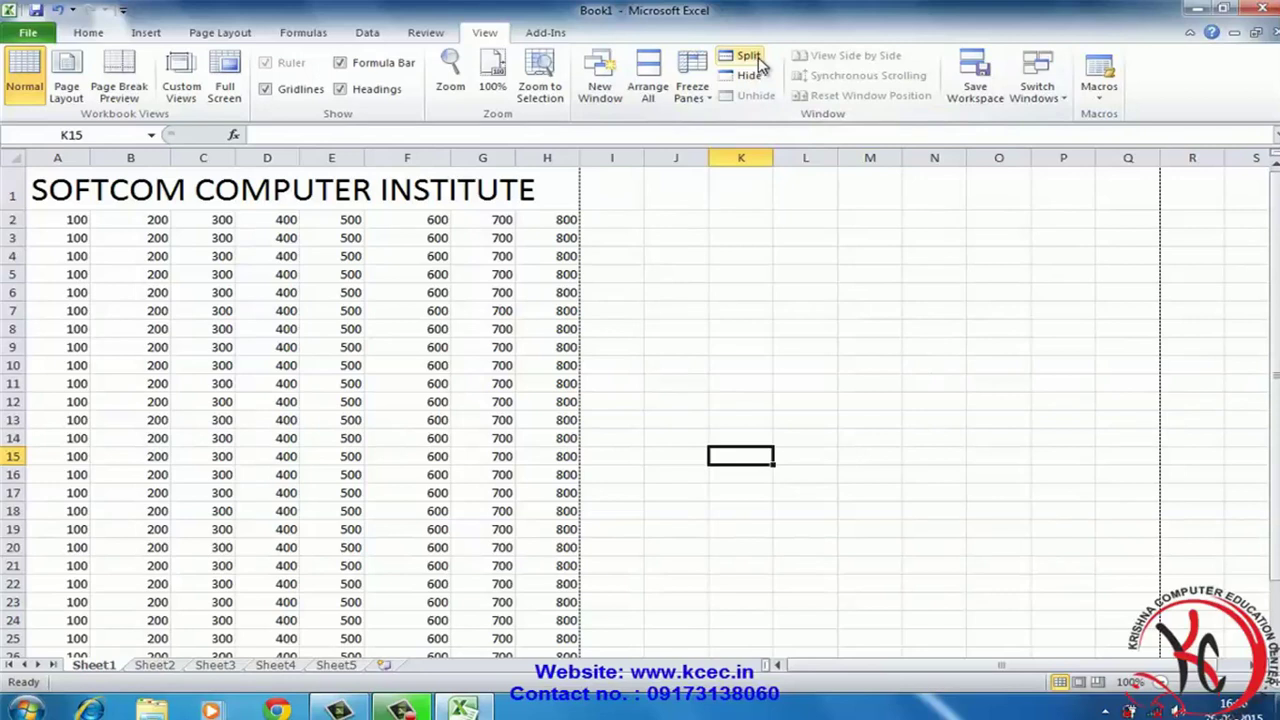
Split the worksheet window at cell I32, just below and beside the last data row
scroll(670, 399, "down", 6)
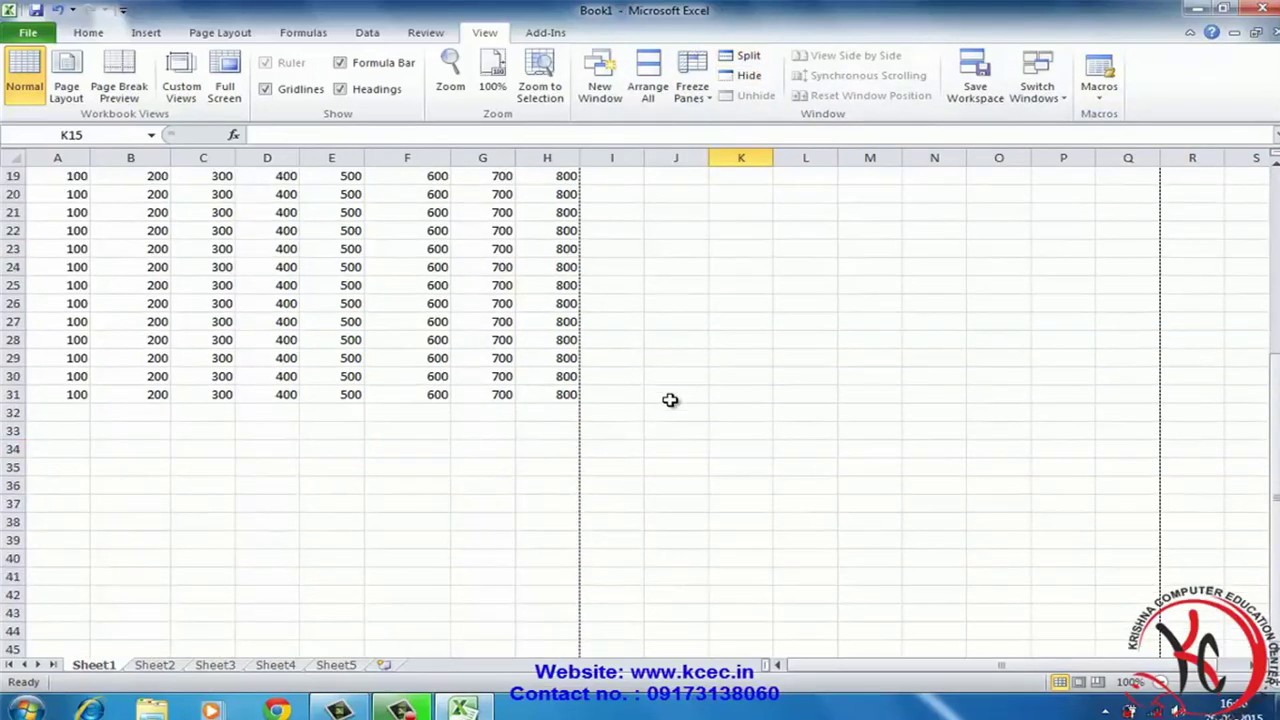
left_click(620, 414)
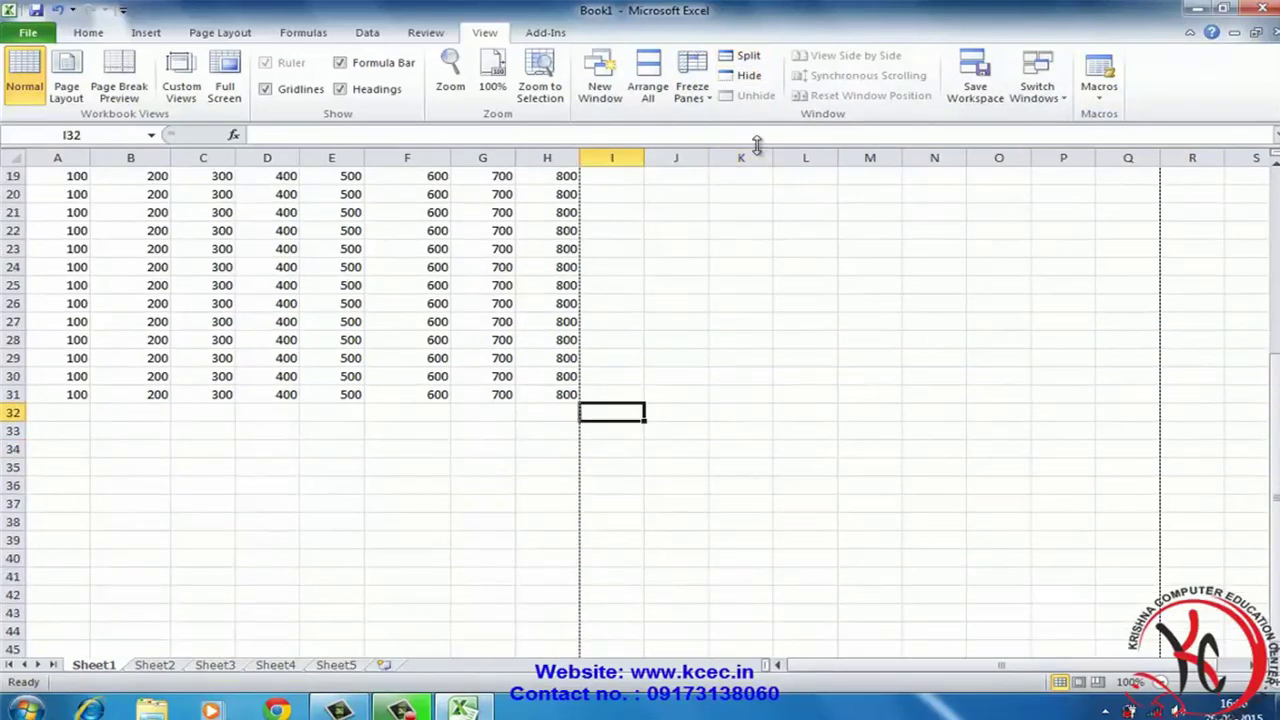
left_click(748, 57)
Browse the lower and upper panes independently until both show the title row, and remove the split
scroll(689, 431, "up", 10)
scroll(663, 437, "down", 17)
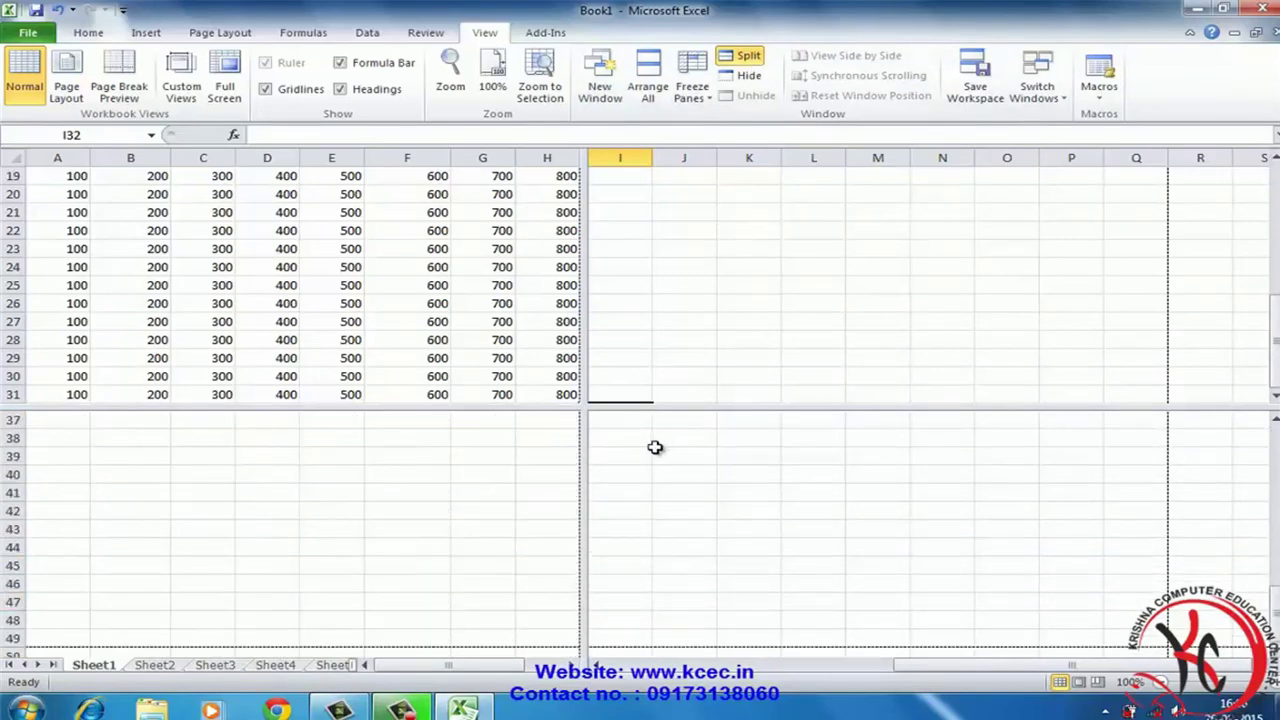
scroll(650, 442, "up", 17)
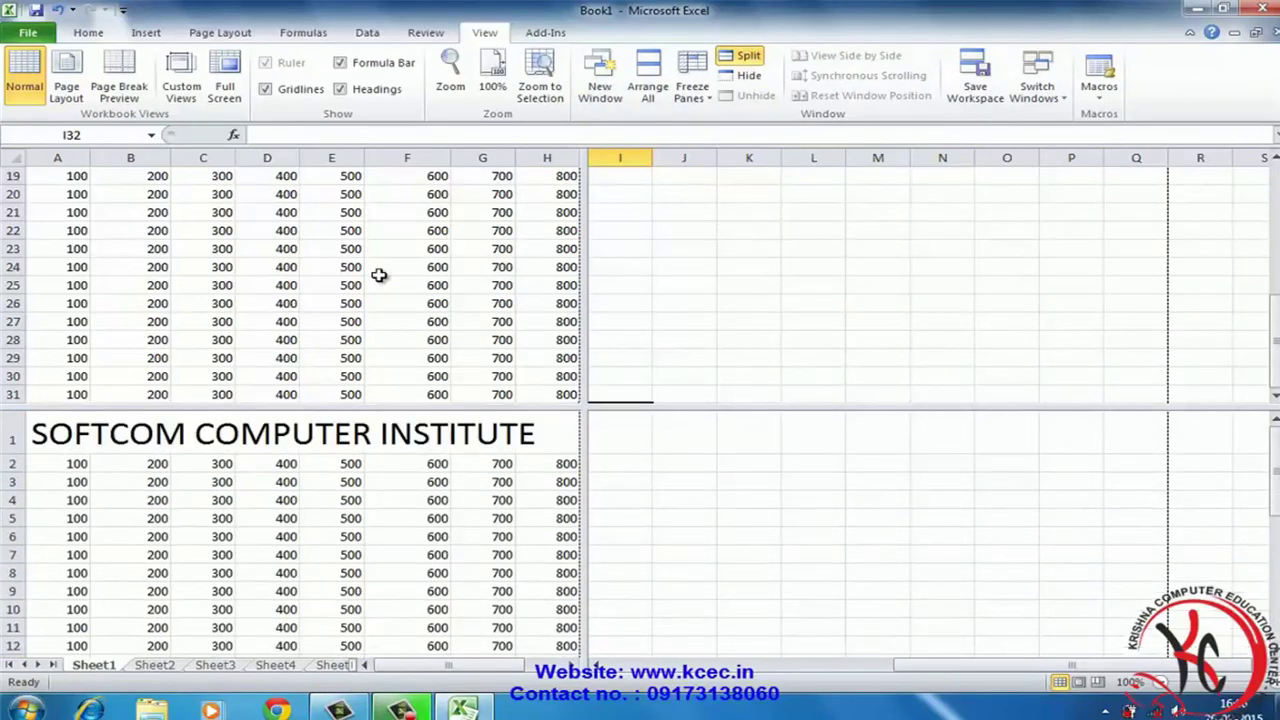
left_click_drag(1274, 322, 1274, 205)
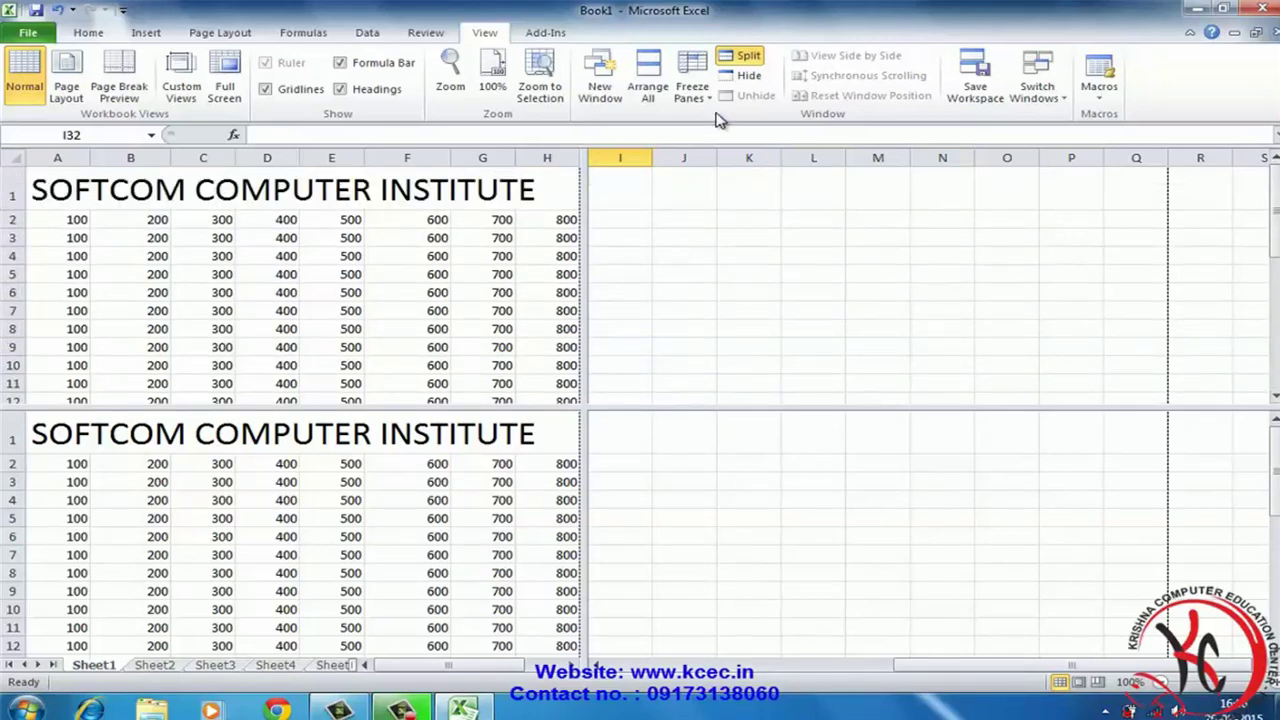
left_click(749, 57)
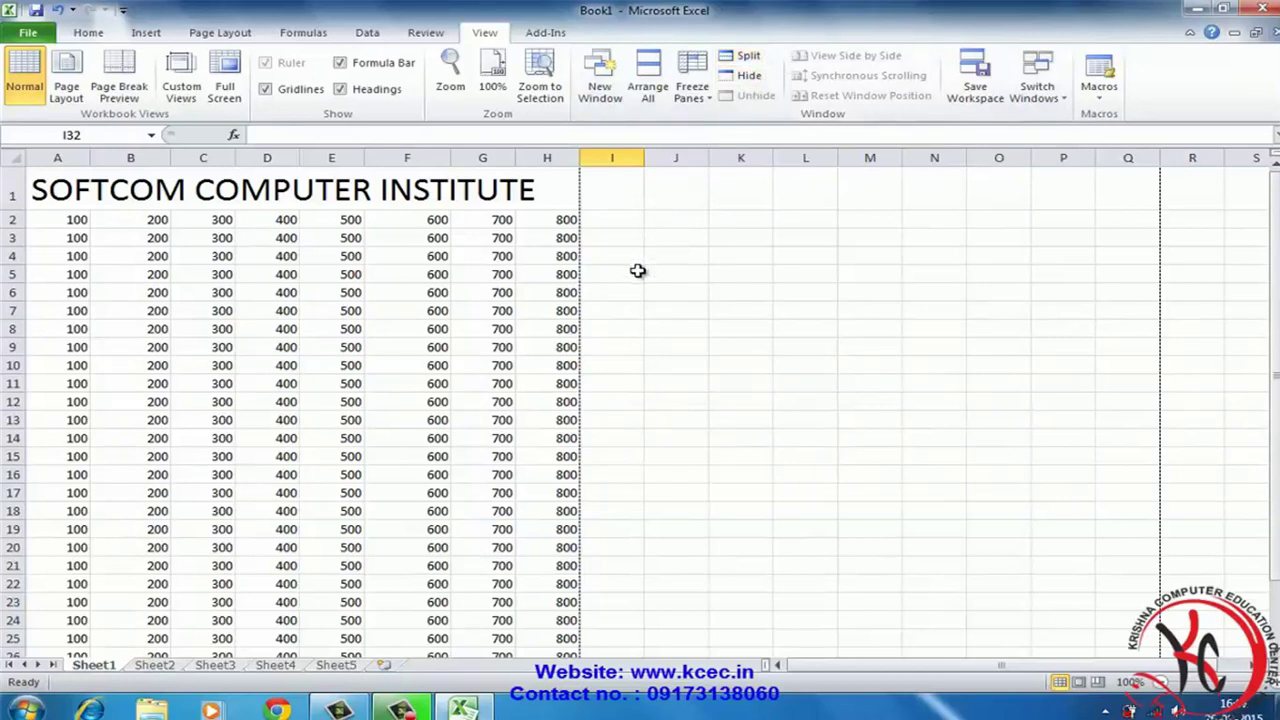
Hide the Book1 workbook window and unhide it again
left_click(749, 76)
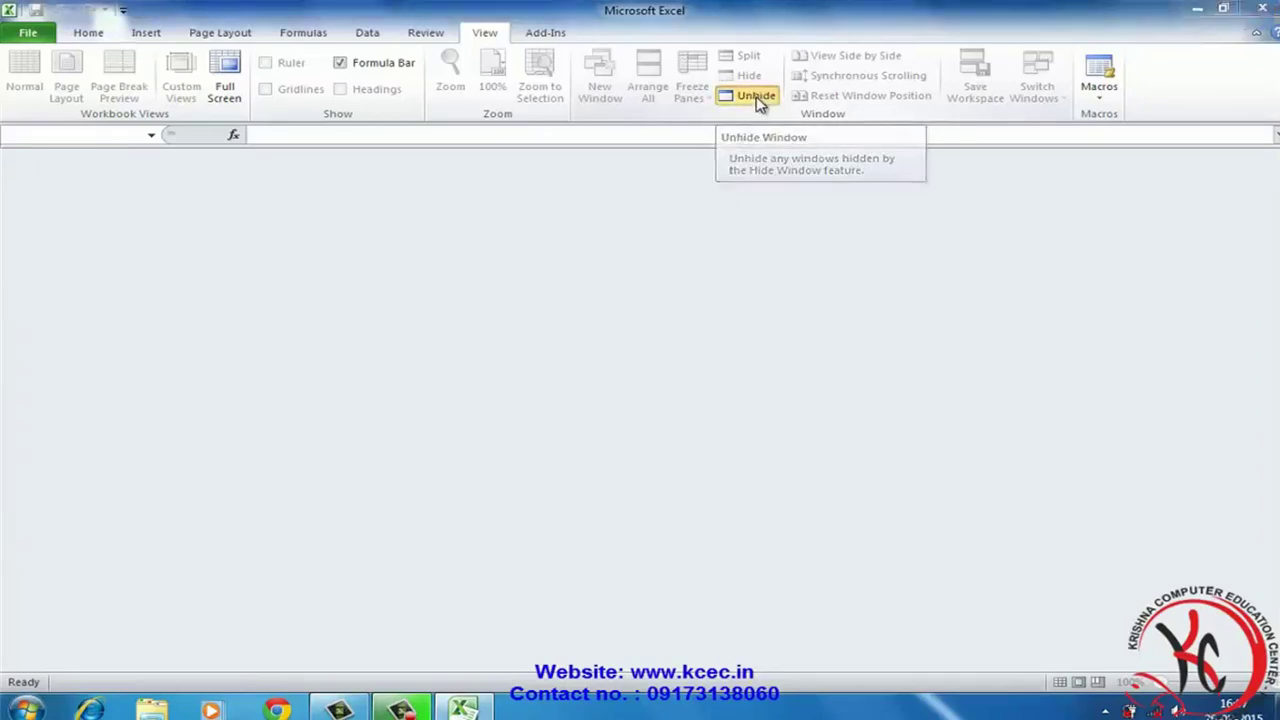
left_click(756, 95)
left_click(950, 466)
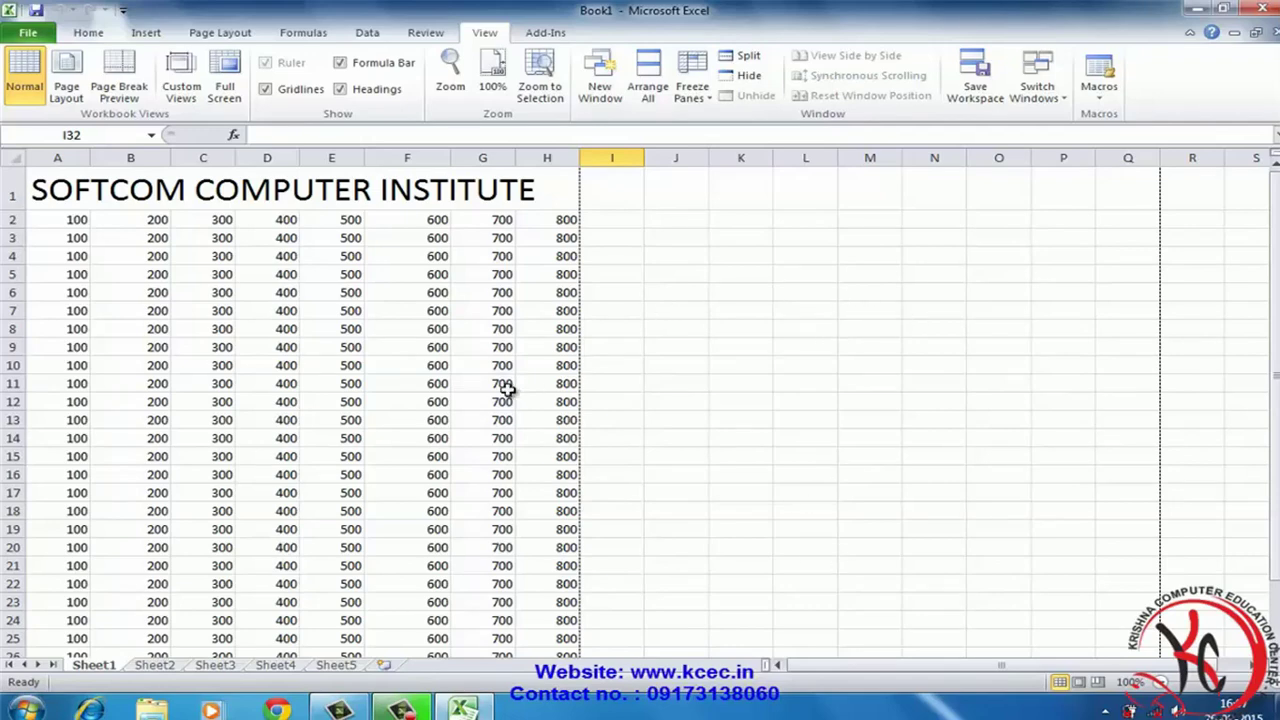
Clear the contents of the whole Sheet1 worksheet and select cell K36
key("ctrl+a")
scroll(508, 390, "down", 6)
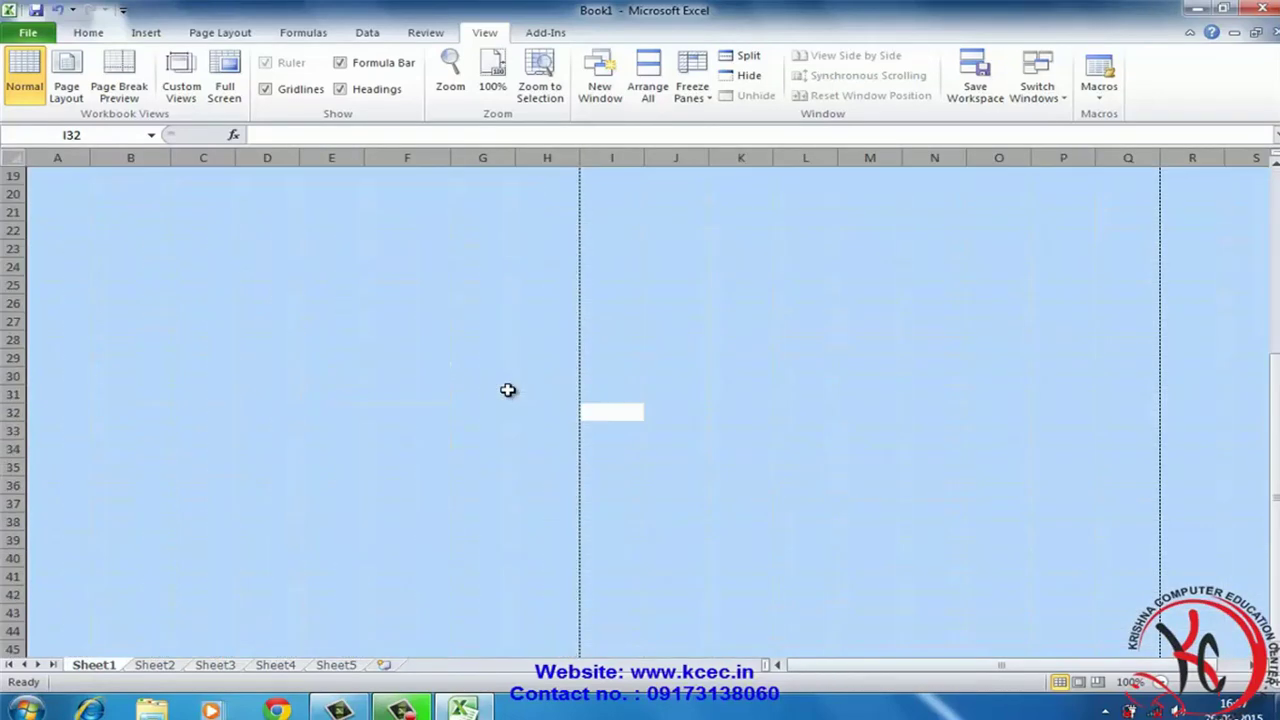
left_click(765, 490)
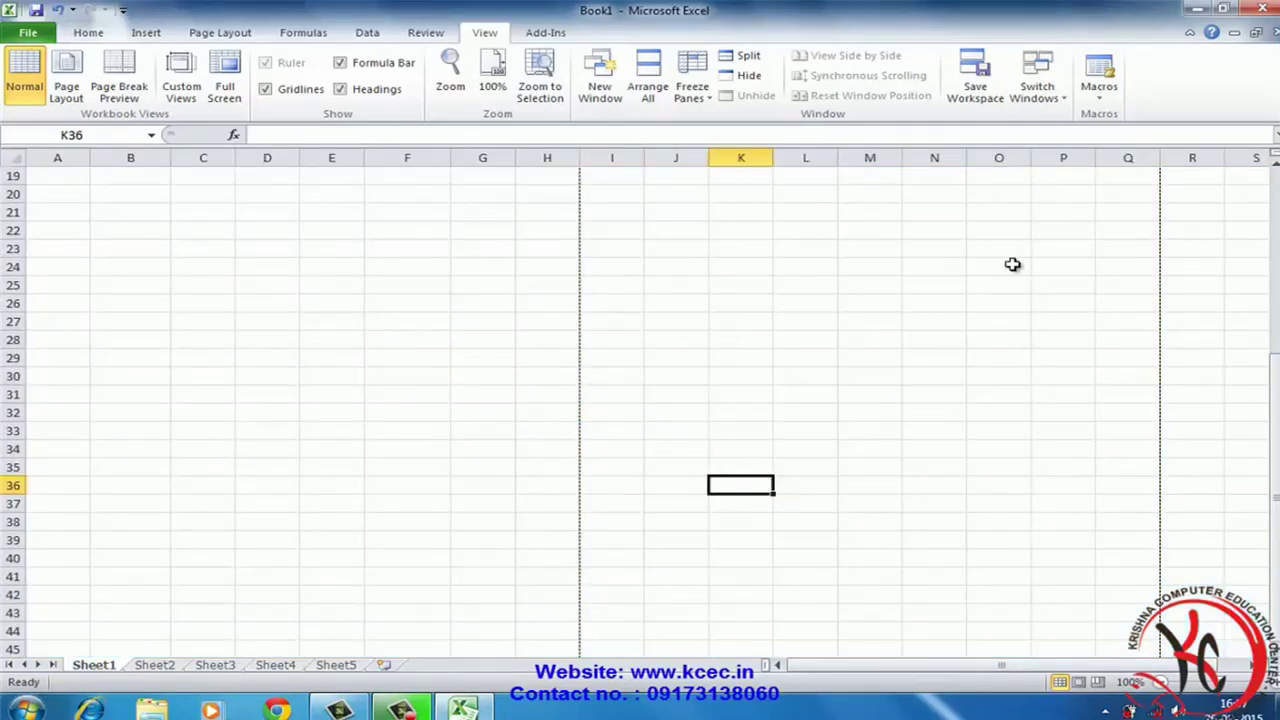
Start recording a macro named Macro1, stored in This Workbook, and enter TABLE in cell K36
left_click(1106, 105)
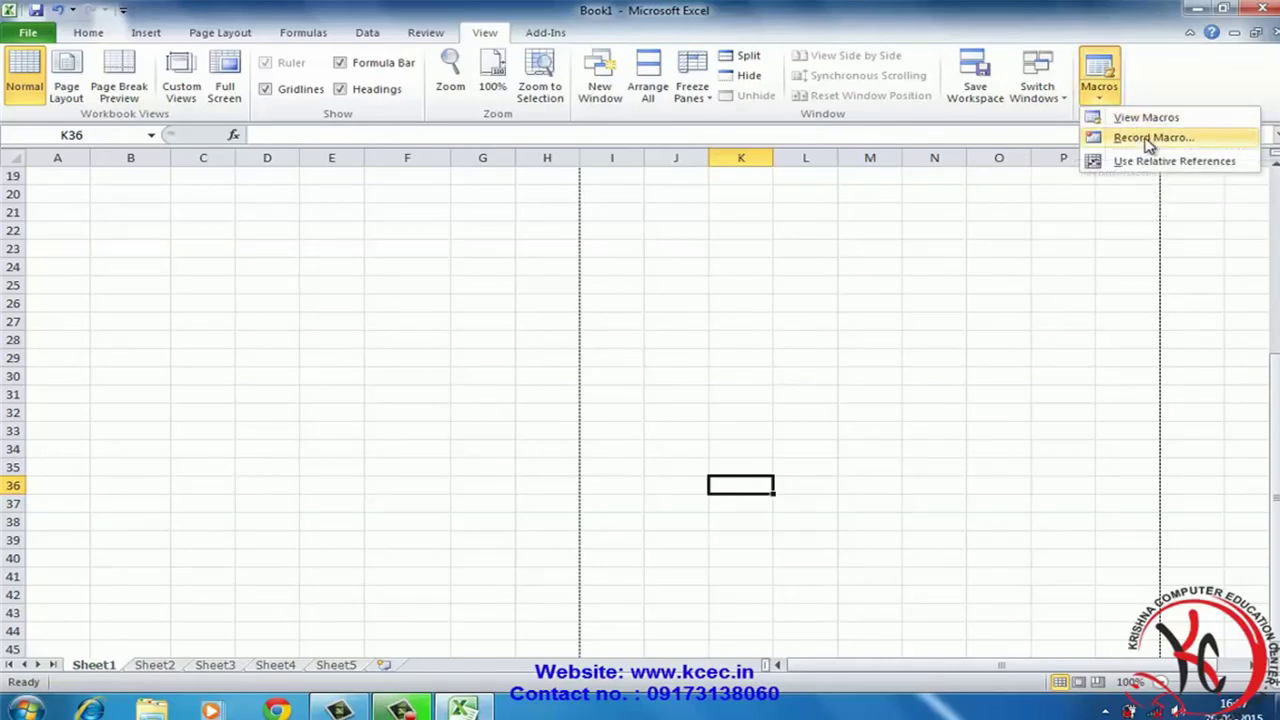
left_click(1145, 139)
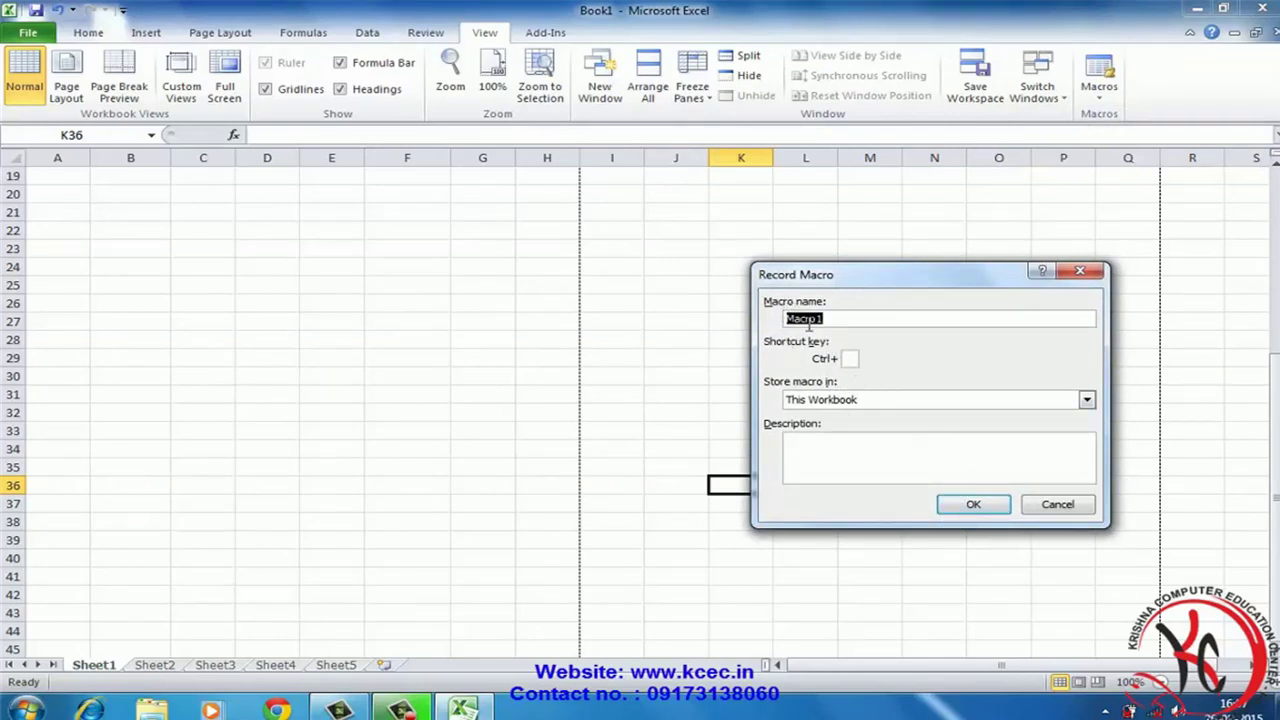
left_click(971, 504)
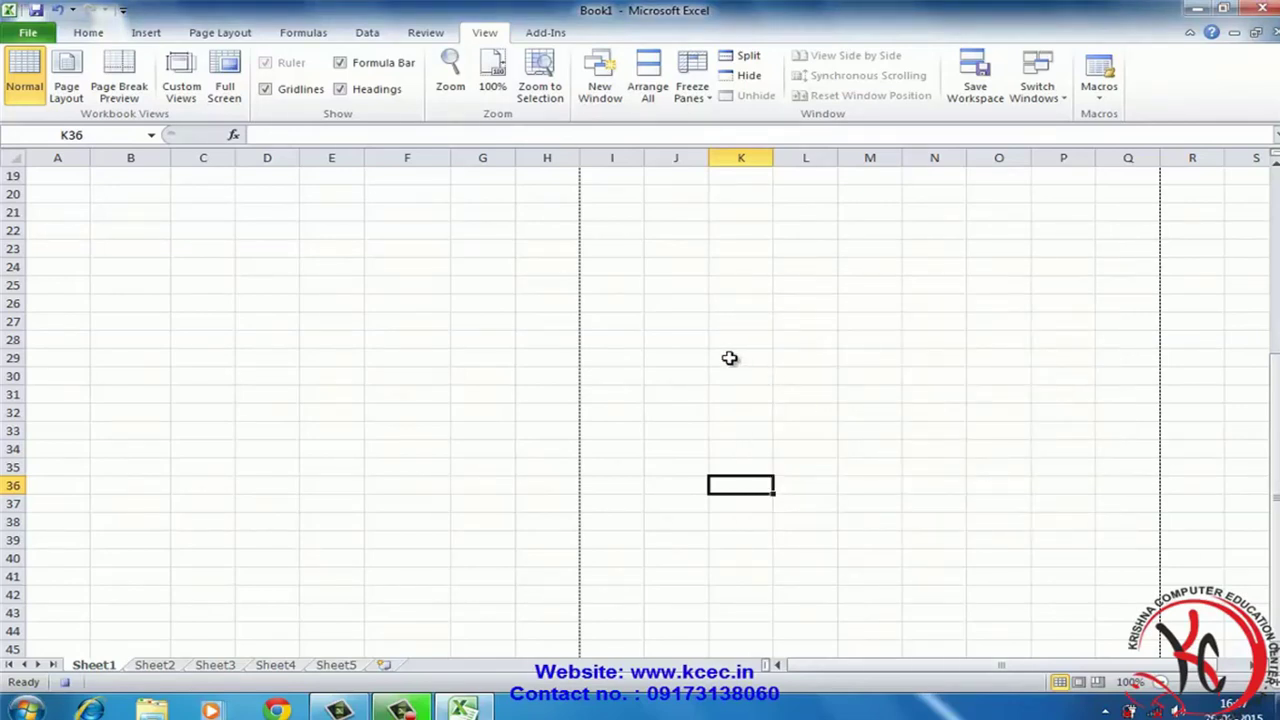
type("TABLE")
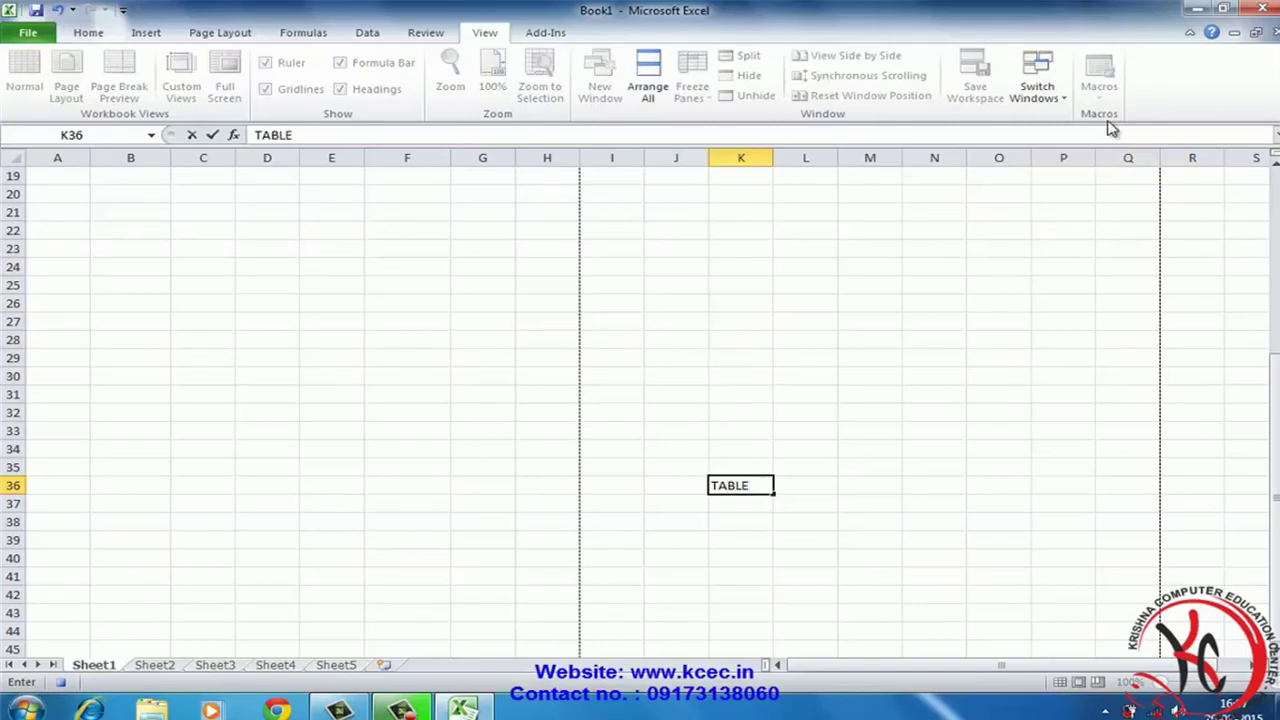
left_click(800, 516)
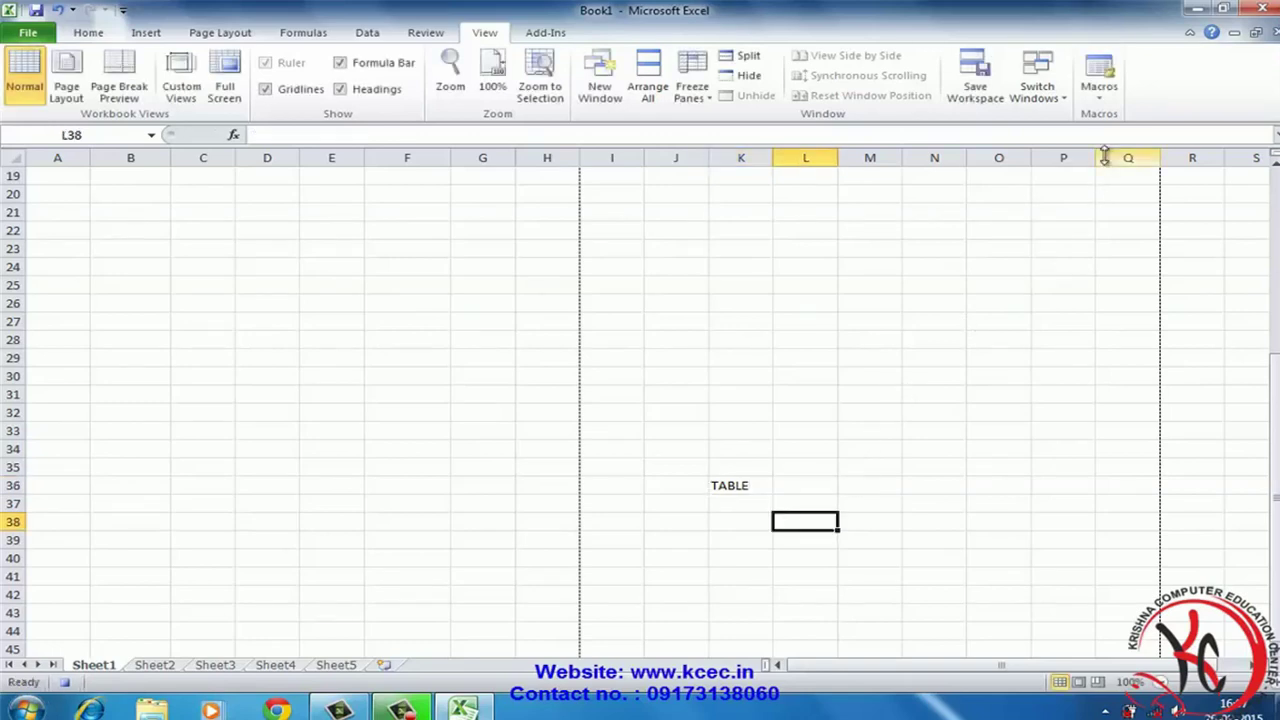
Reselect cell K36 and stop the macro recording
left_click(1102, 98)
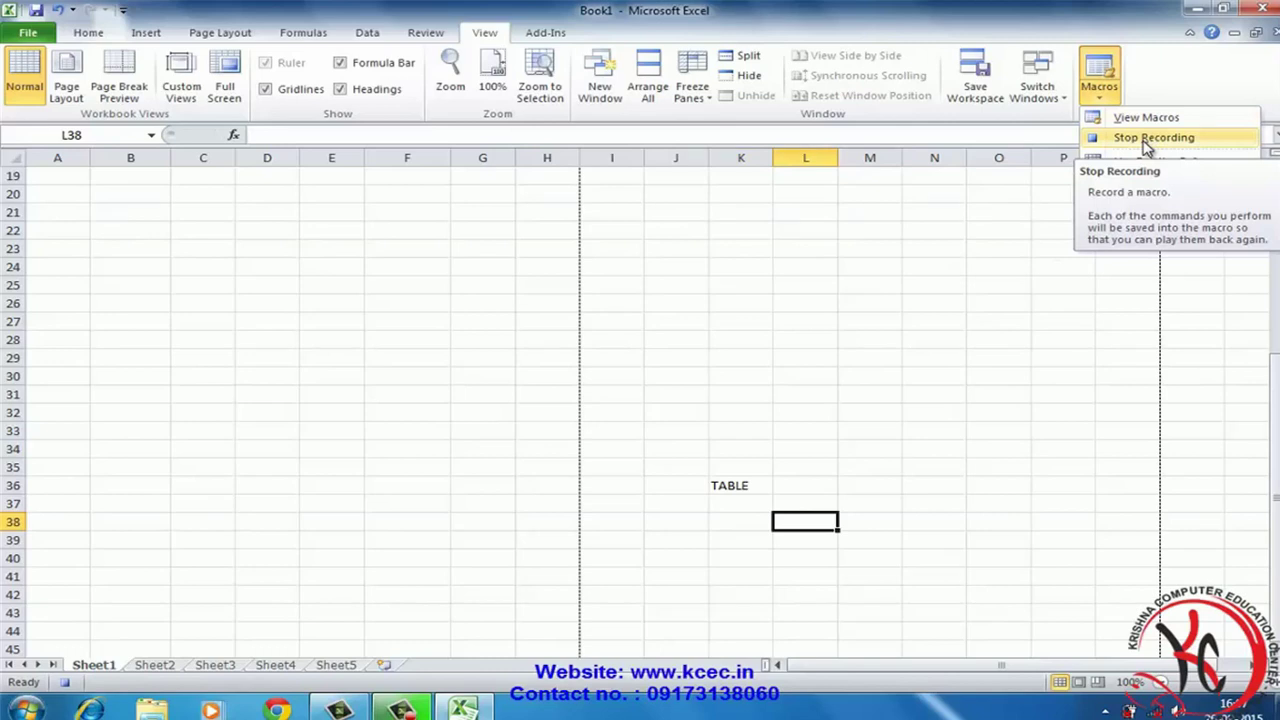
left_click(733, 482)
left_click(735, 482)
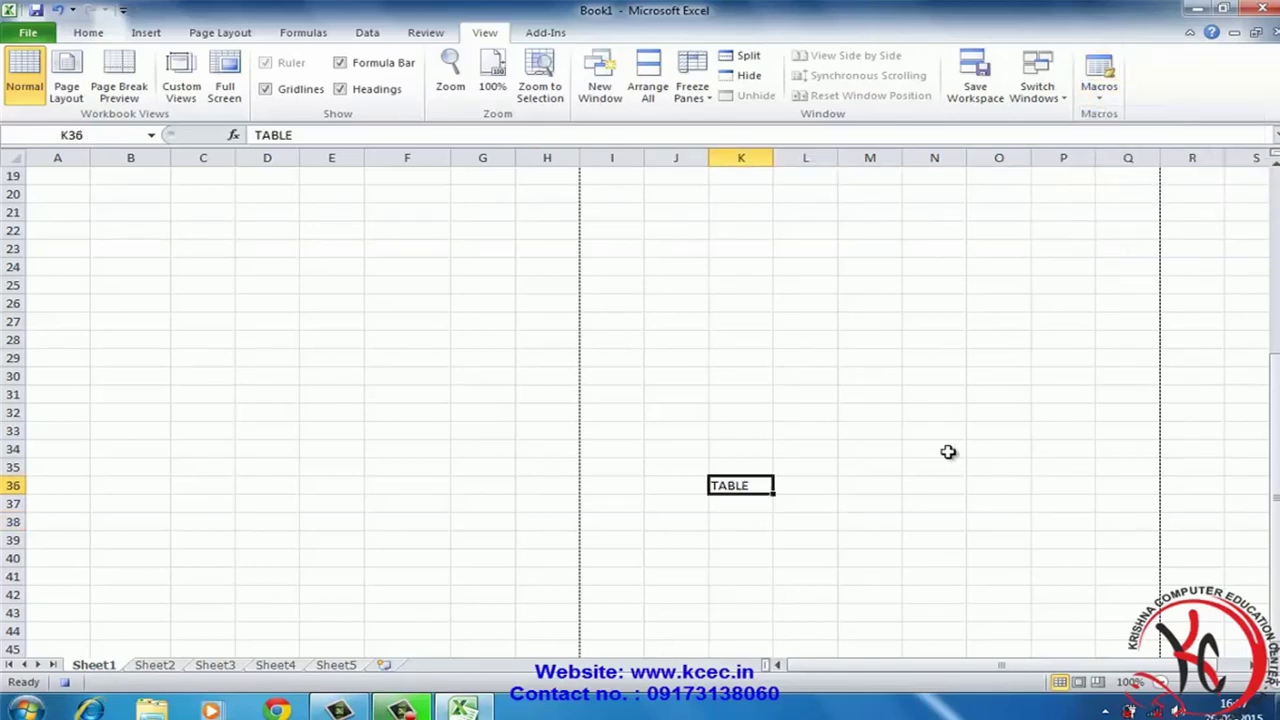
left_click(1105, 97)
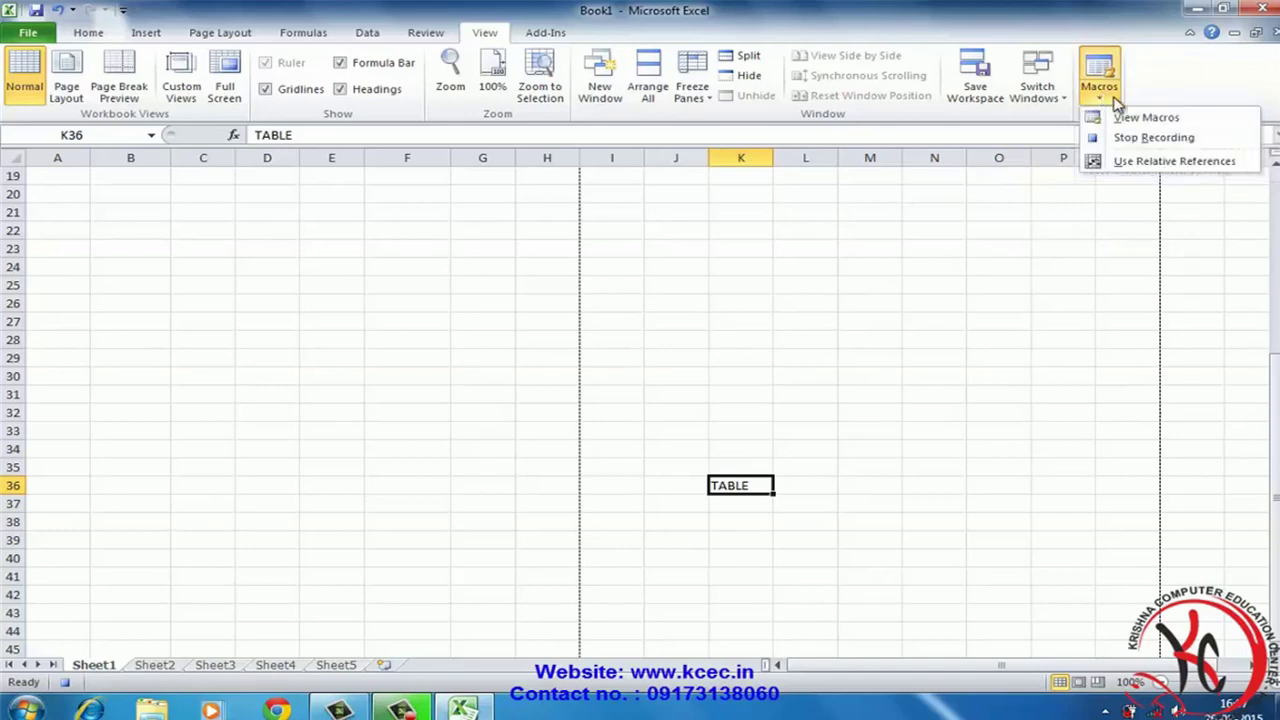
left_click(1153, 136)
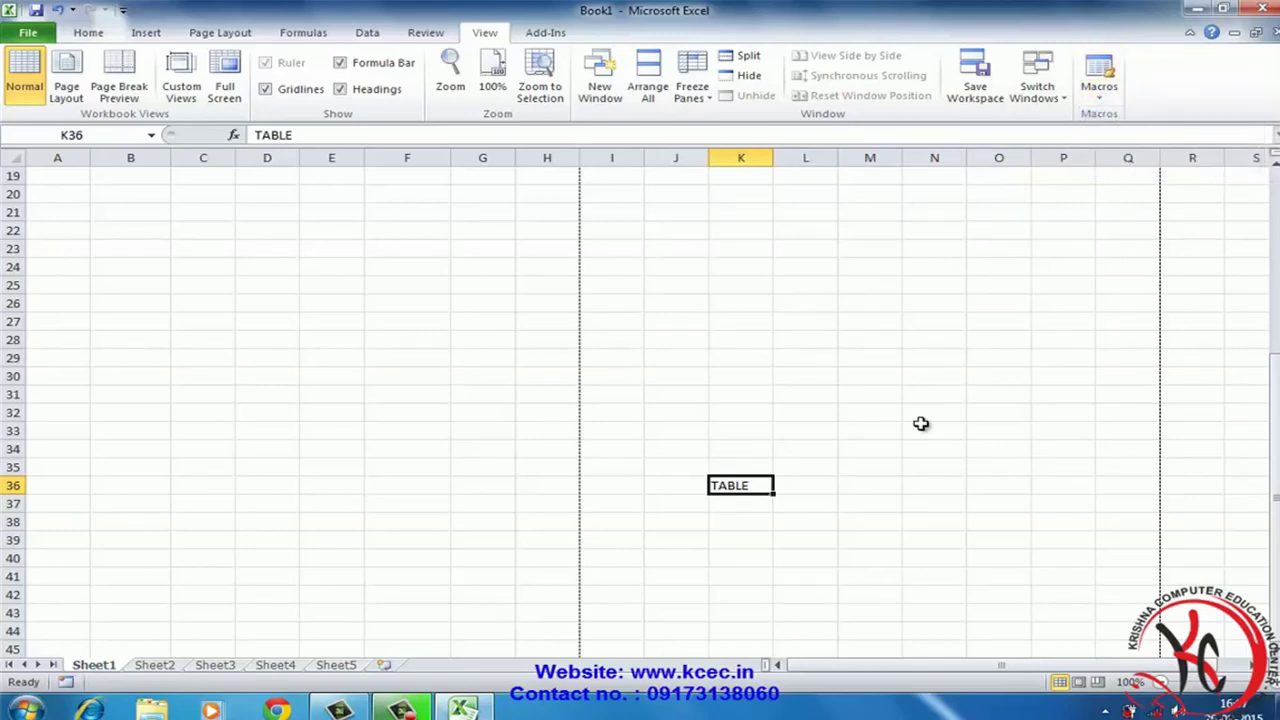
Run the recorded macro on cell K38 and close the Windows color scheme prompt without choosing an option
left_click(752, 522)
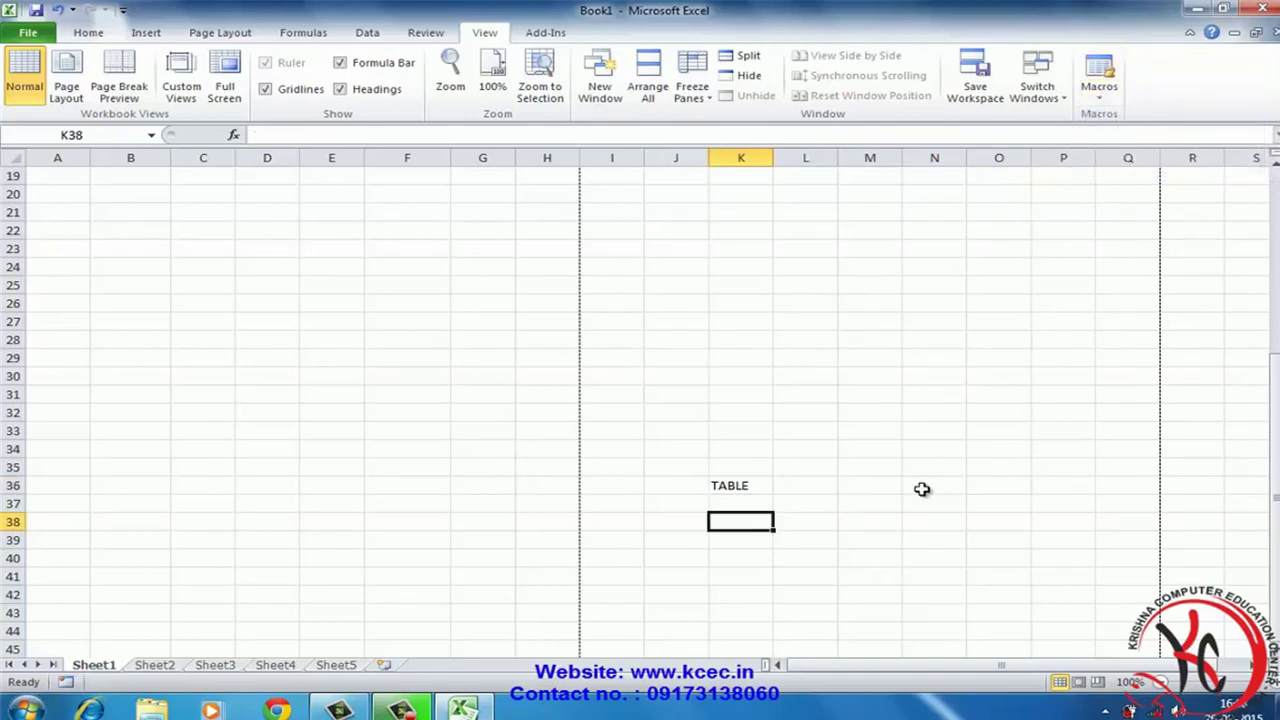
left_click(1103, 96)
left_click(1155, 120)
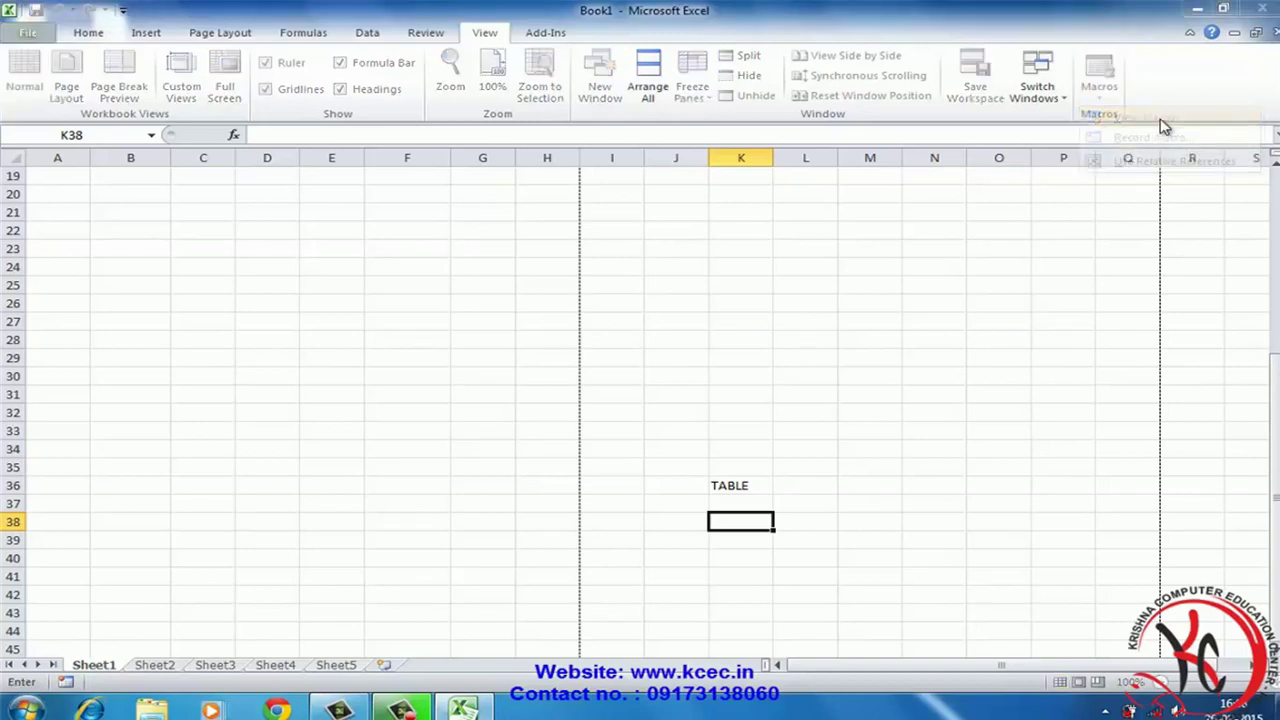
left_click(1070, 287)
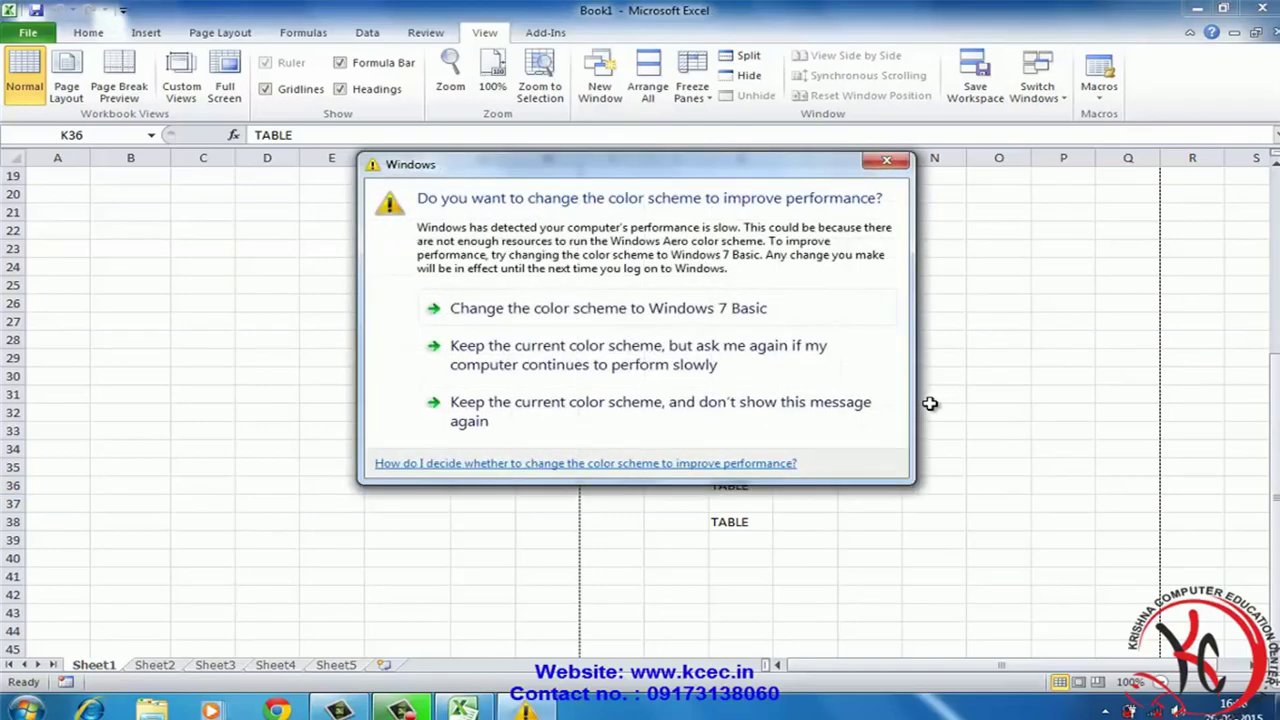
left_click(884, 164)
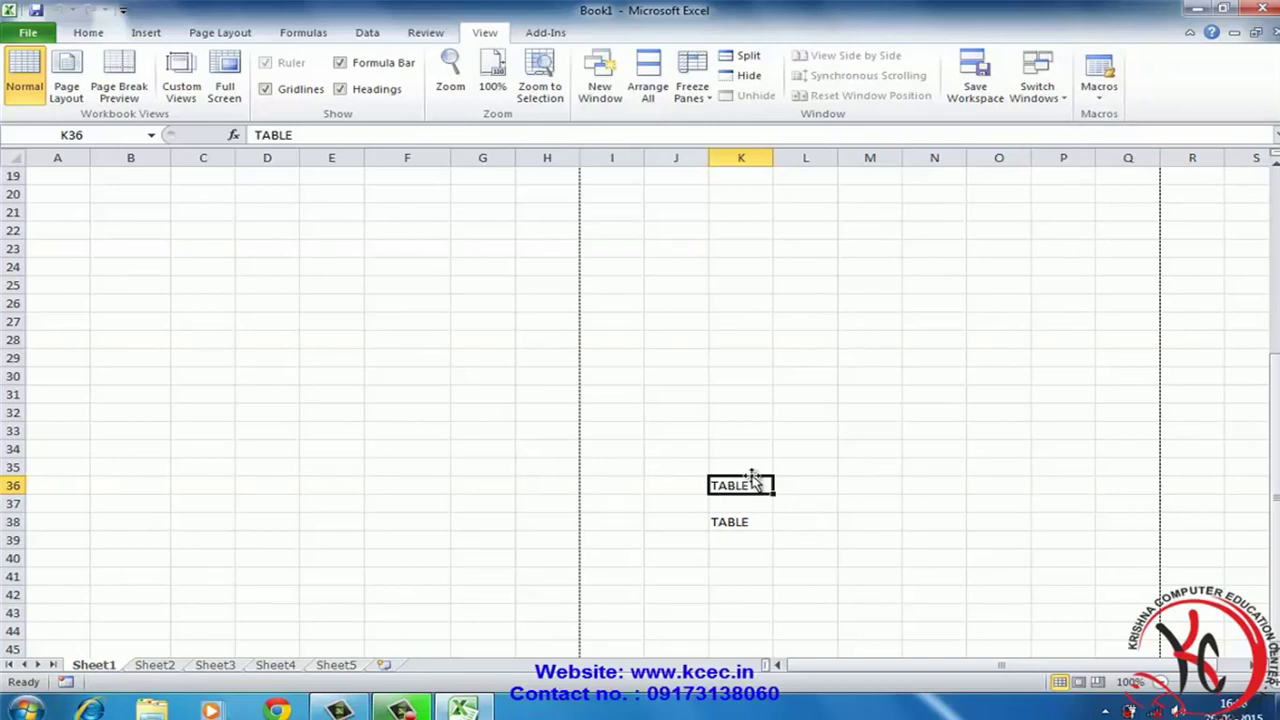
left_click(1099, 92)
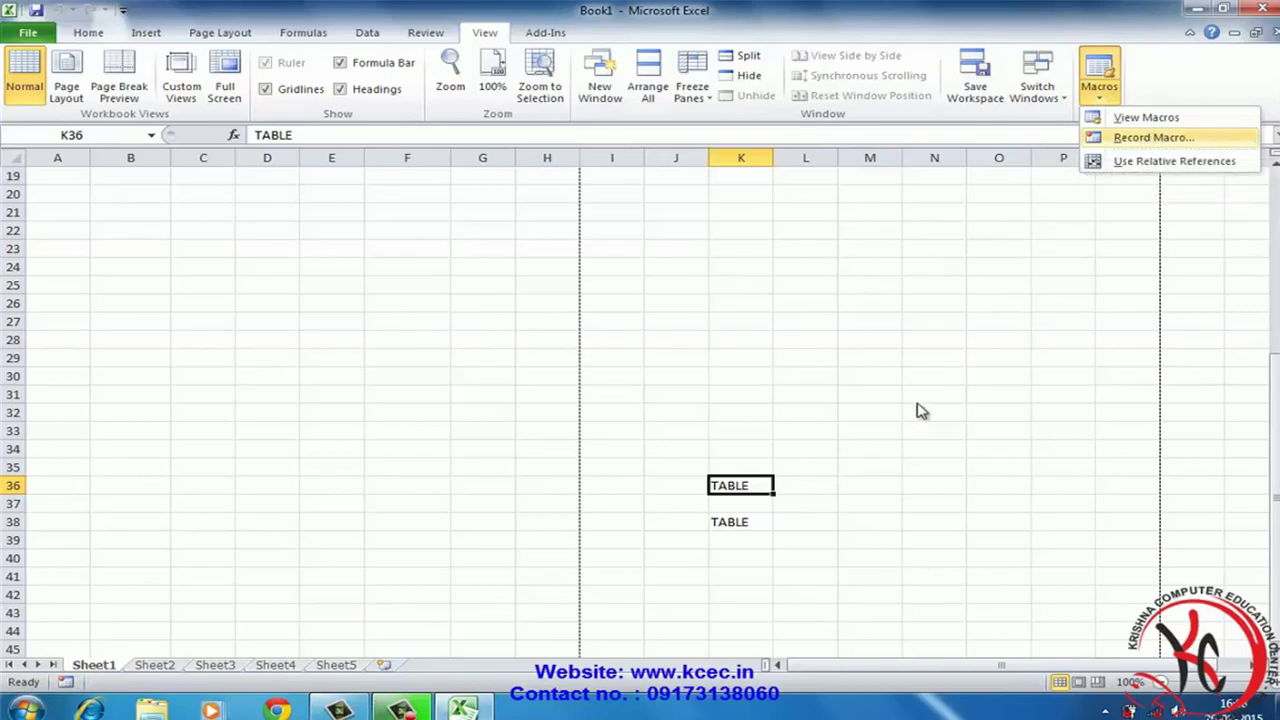
left_click(777, 516)
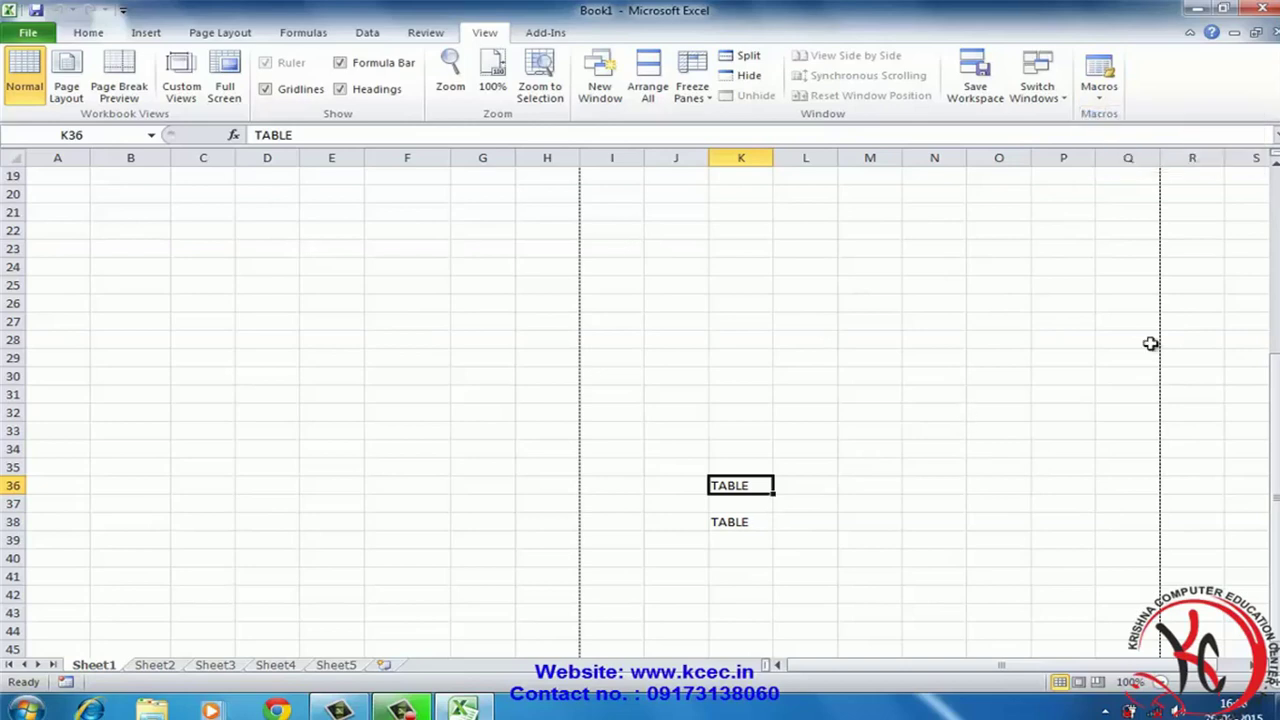
left_click(1099, 88)
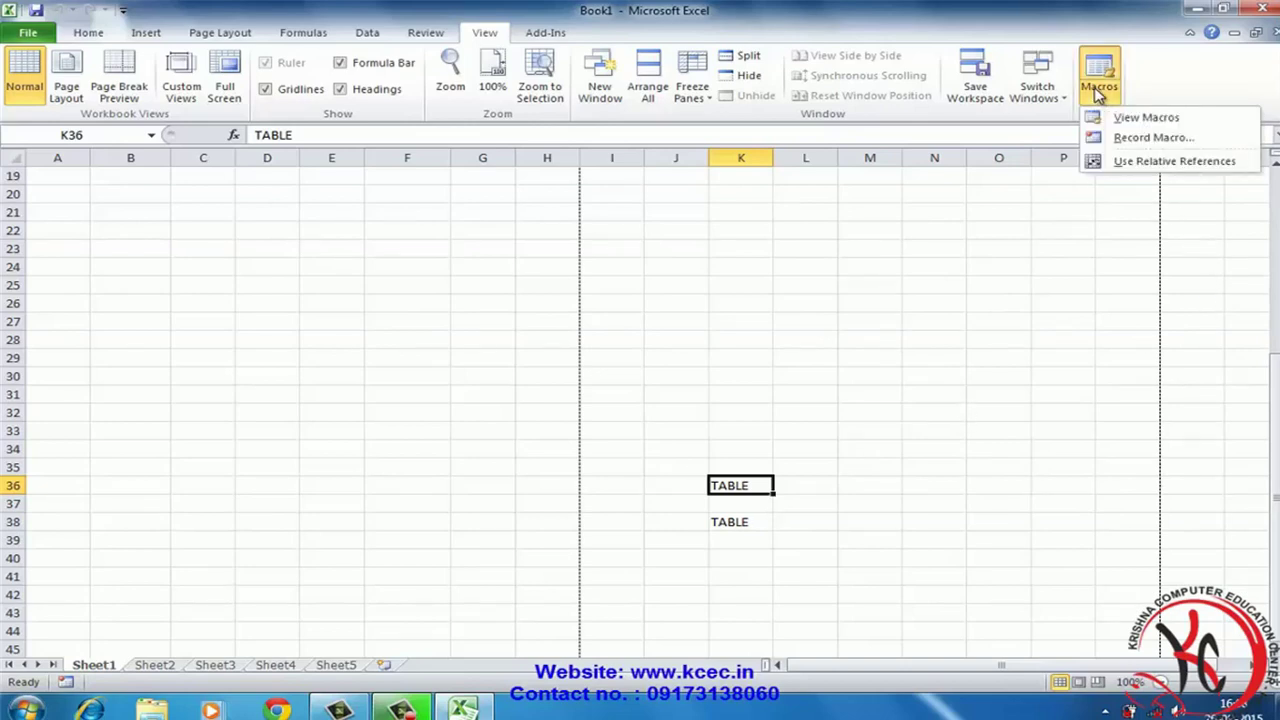
Run the recorded macro Macro1 on cell K39, and select the empty cell I39
left_click(1183, 120)
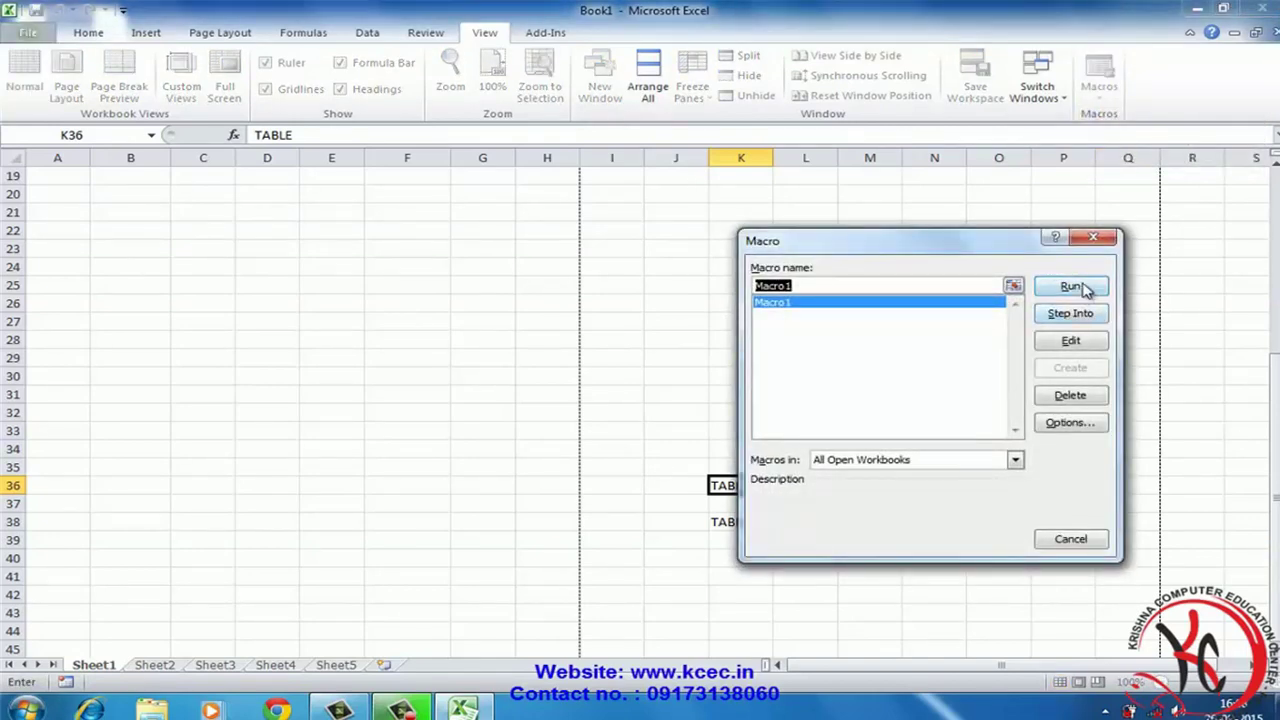
left_click(1058, 541)
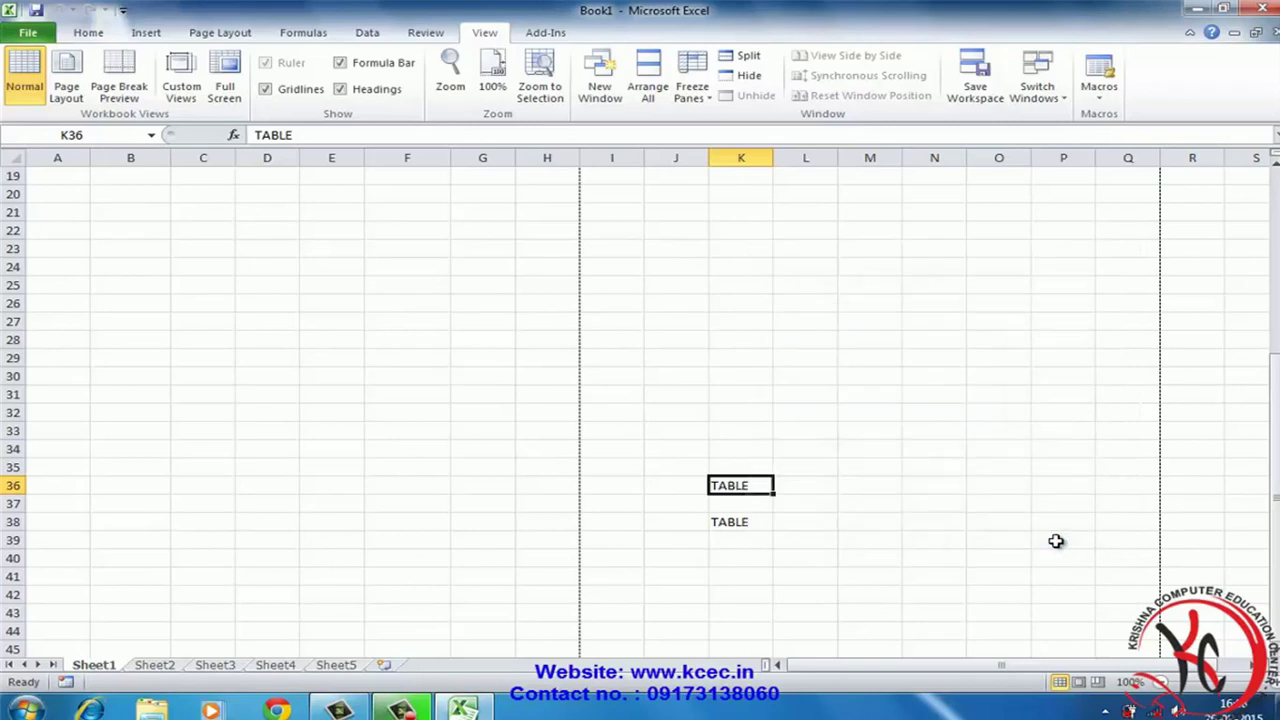
left_click(752, 546)
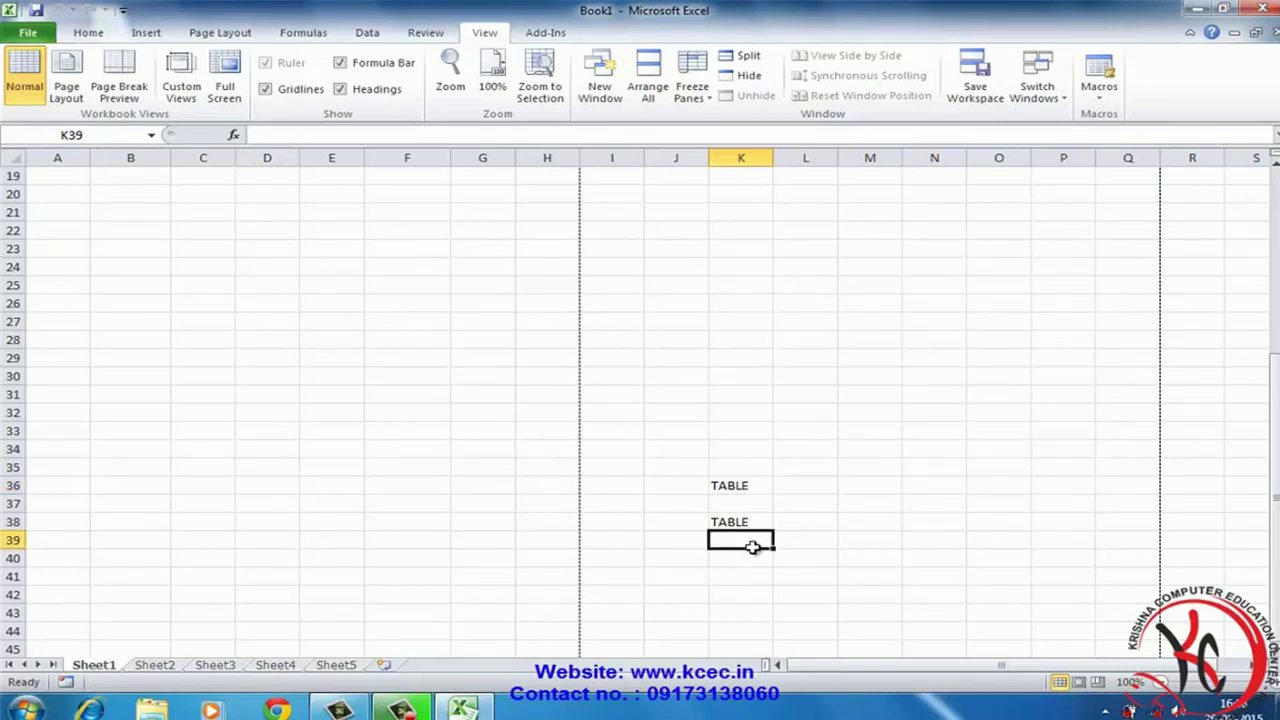
left_click(1104, 98)
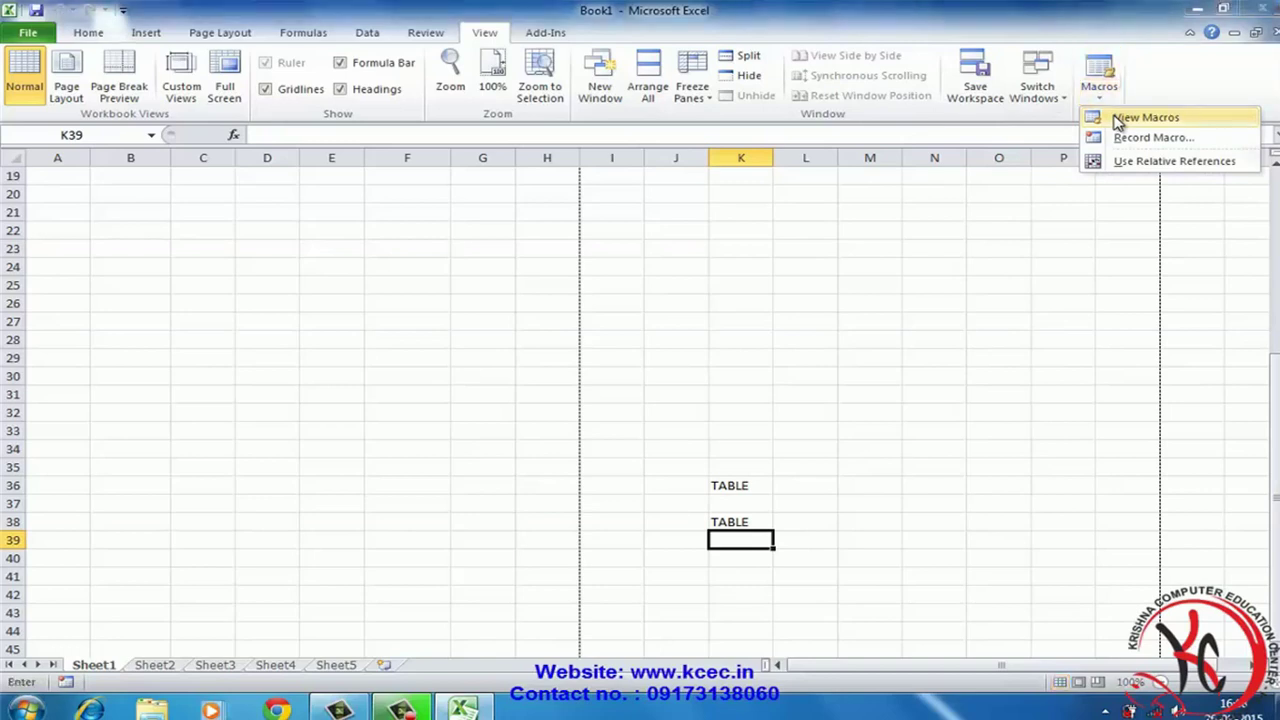
left_click(1145, 118)
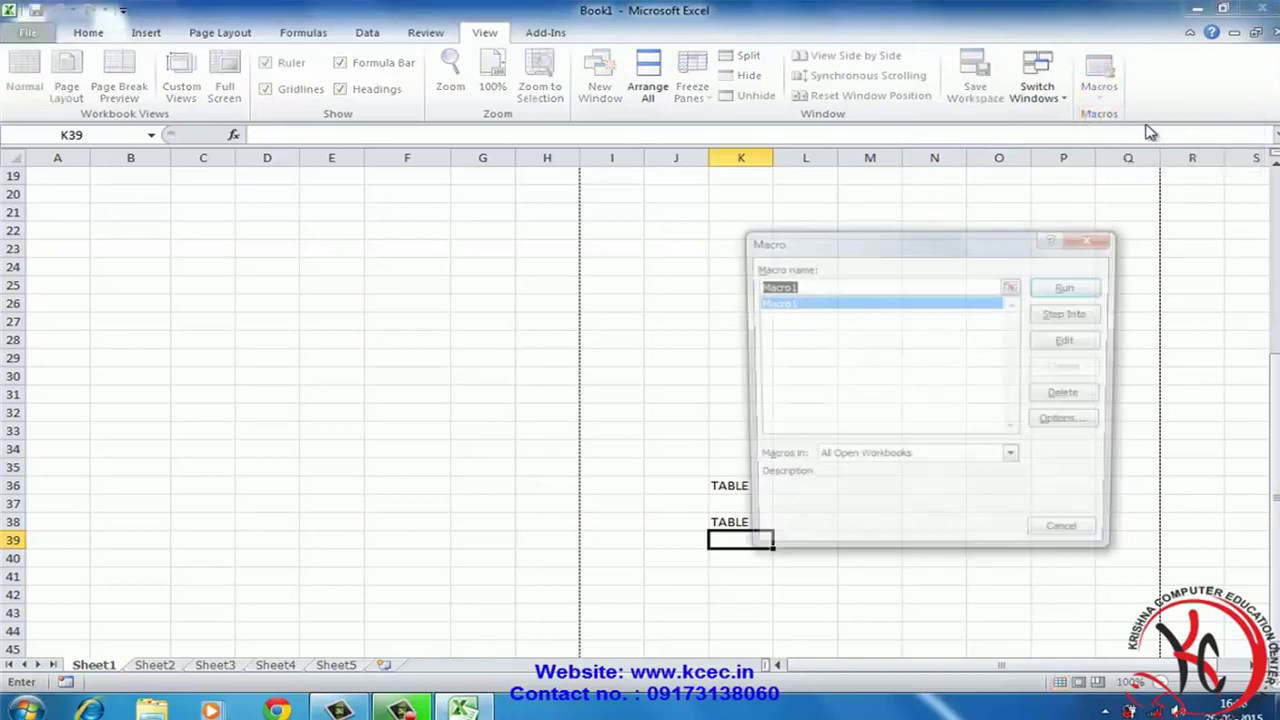
left_click(1068, 286)
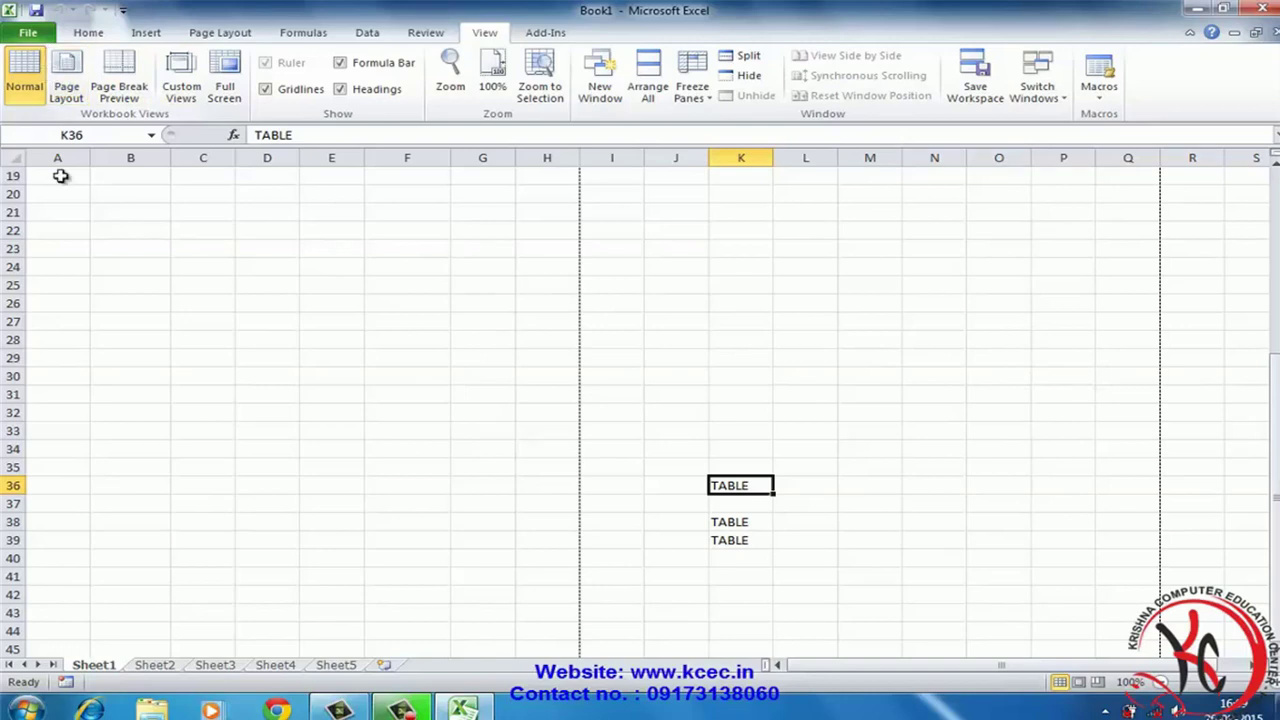
left_click(603, 540)
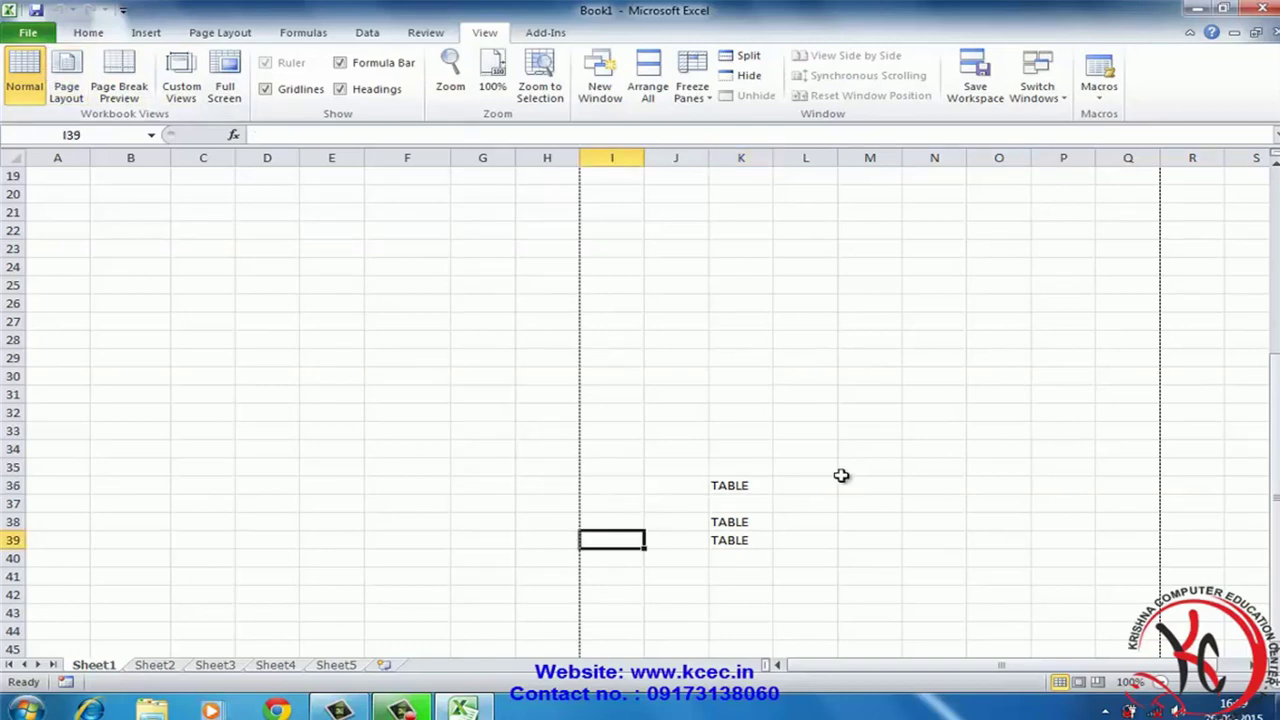